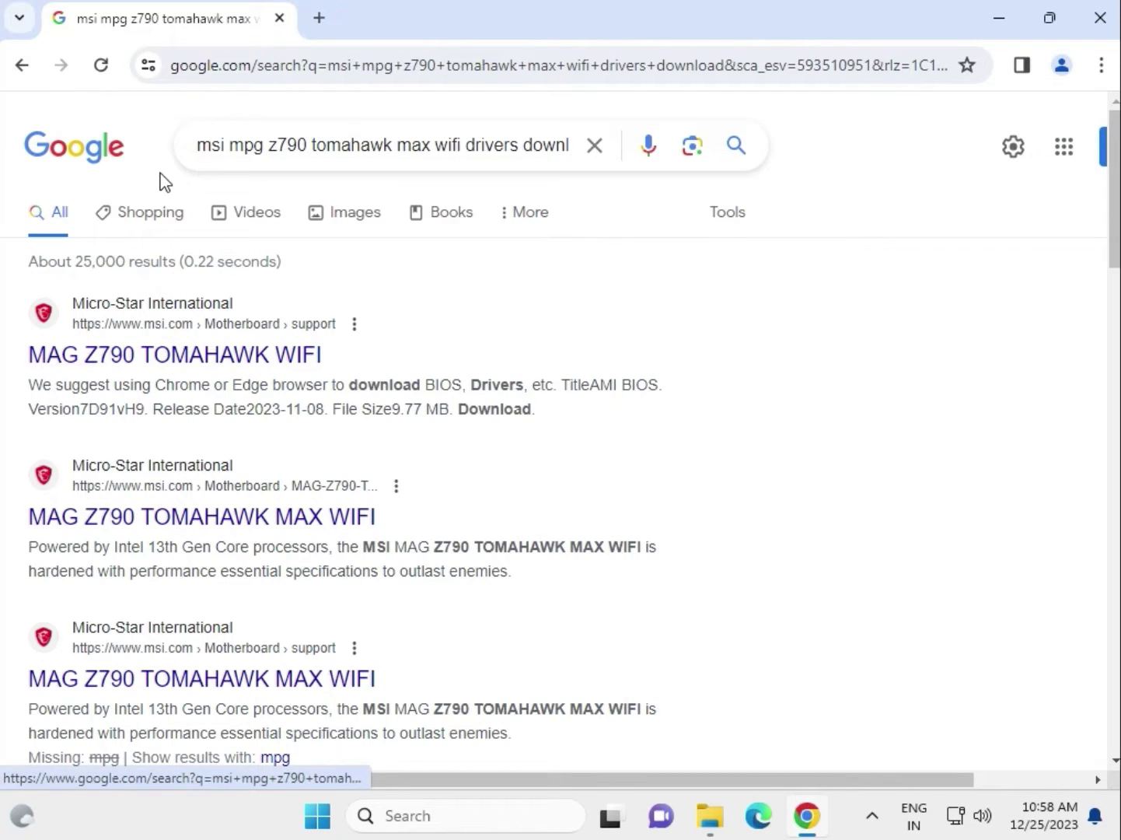
# - Open the first MSI result, the MAG Z790 TOMAHAWK WIFI support page, in a new tab and switch to it
pyautogui.rightClick(227, 362)
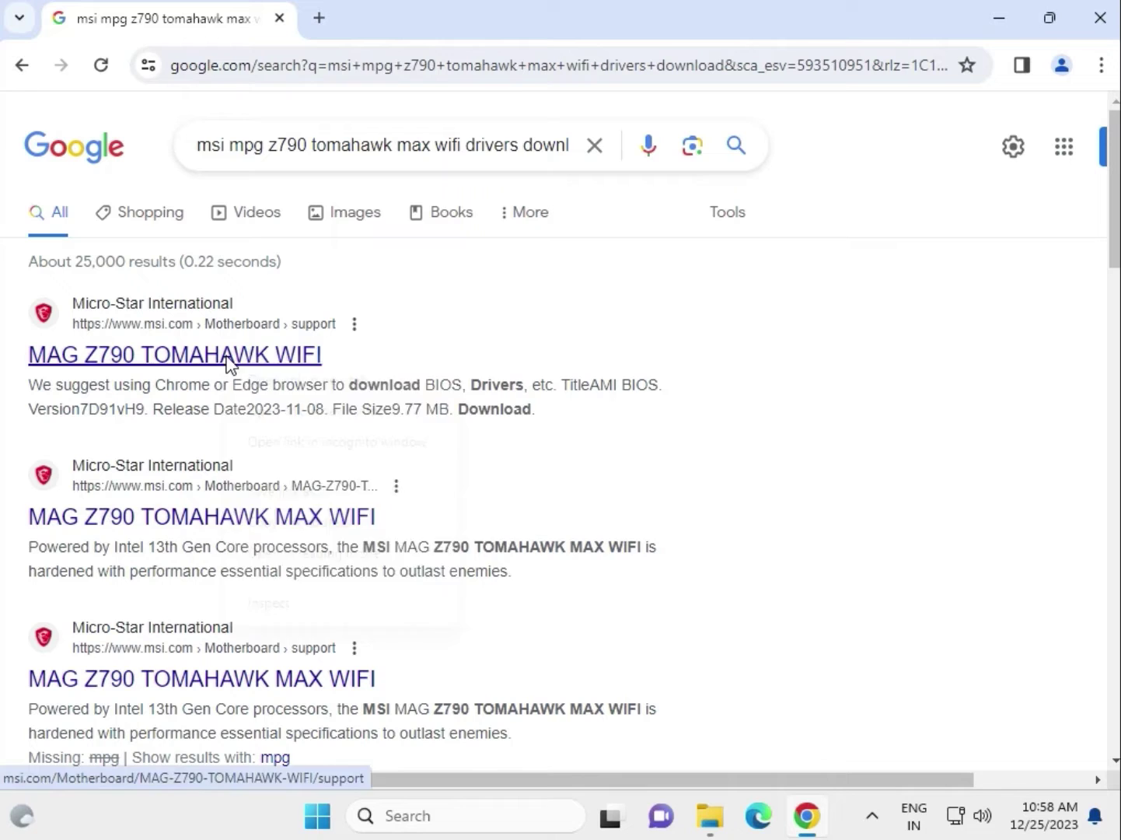
pyautogui.click(254, 378)
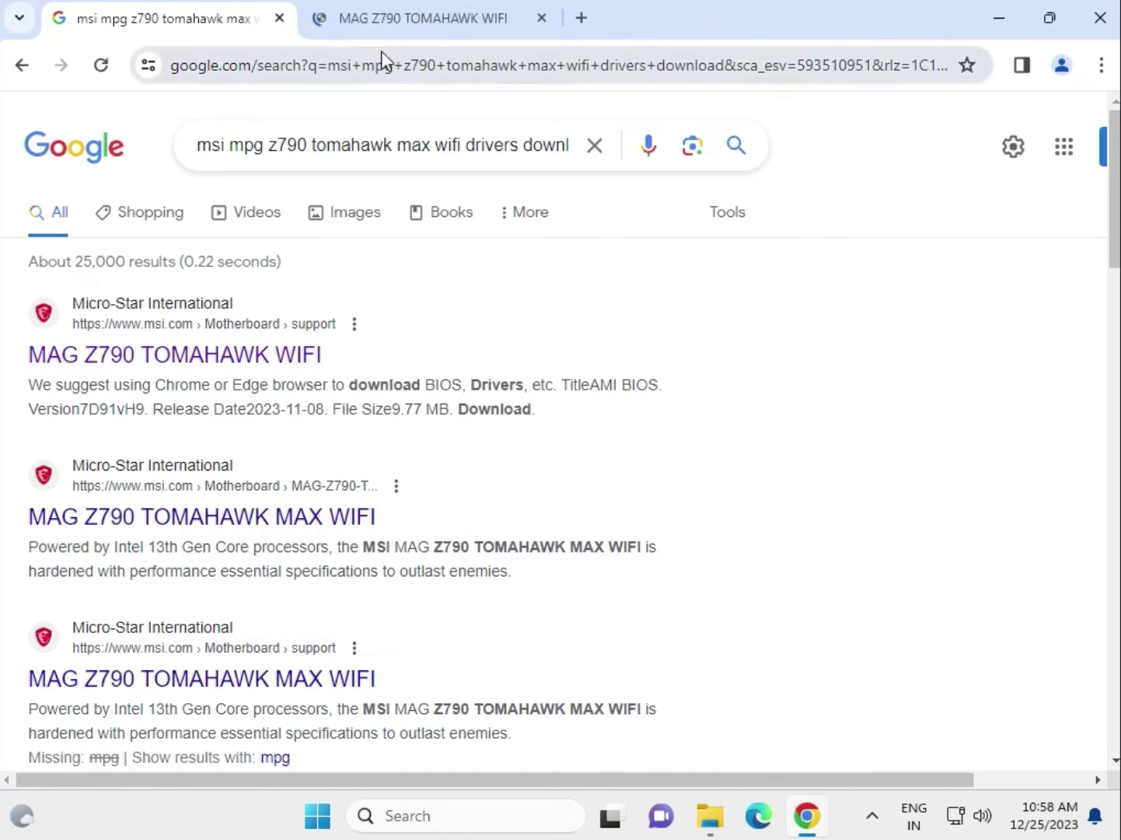
pyautogui.click(391, 27)
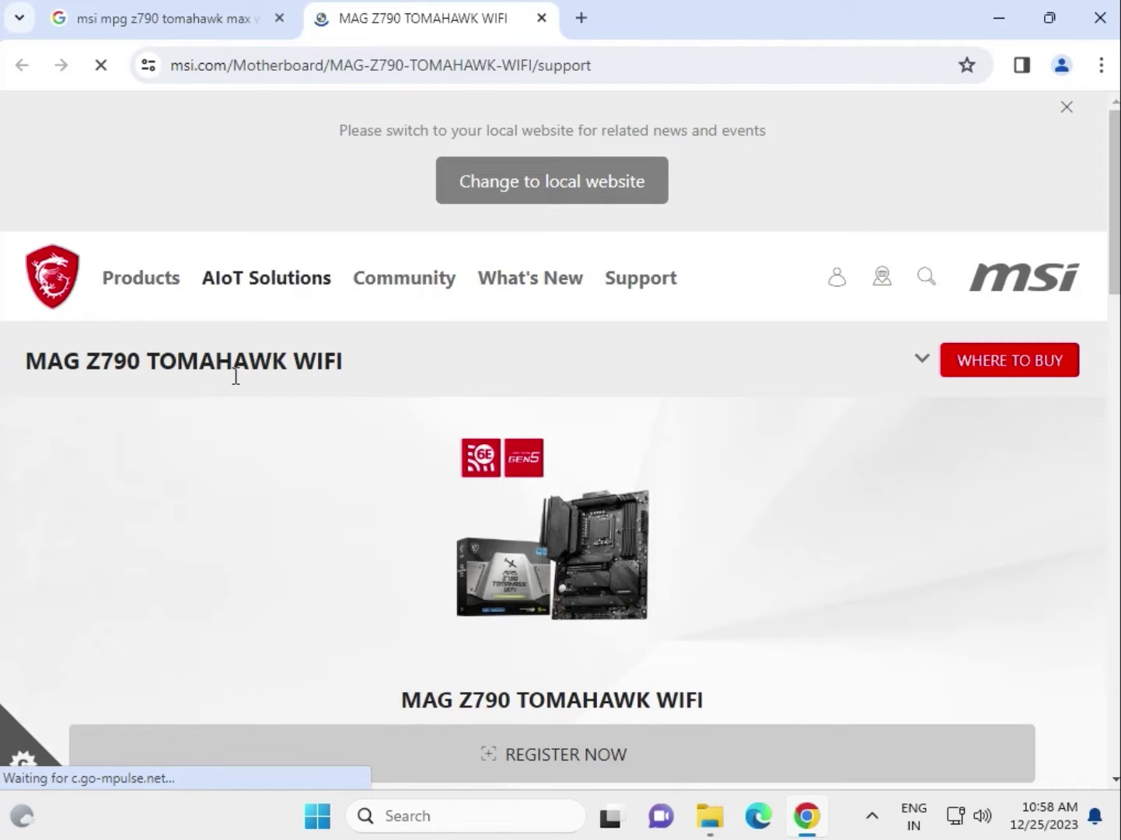
# - Keep Drivers & Downloads as the support section and switch the download type from BIOS to Driver
pyautogui.scroll(-6, 227, 504)
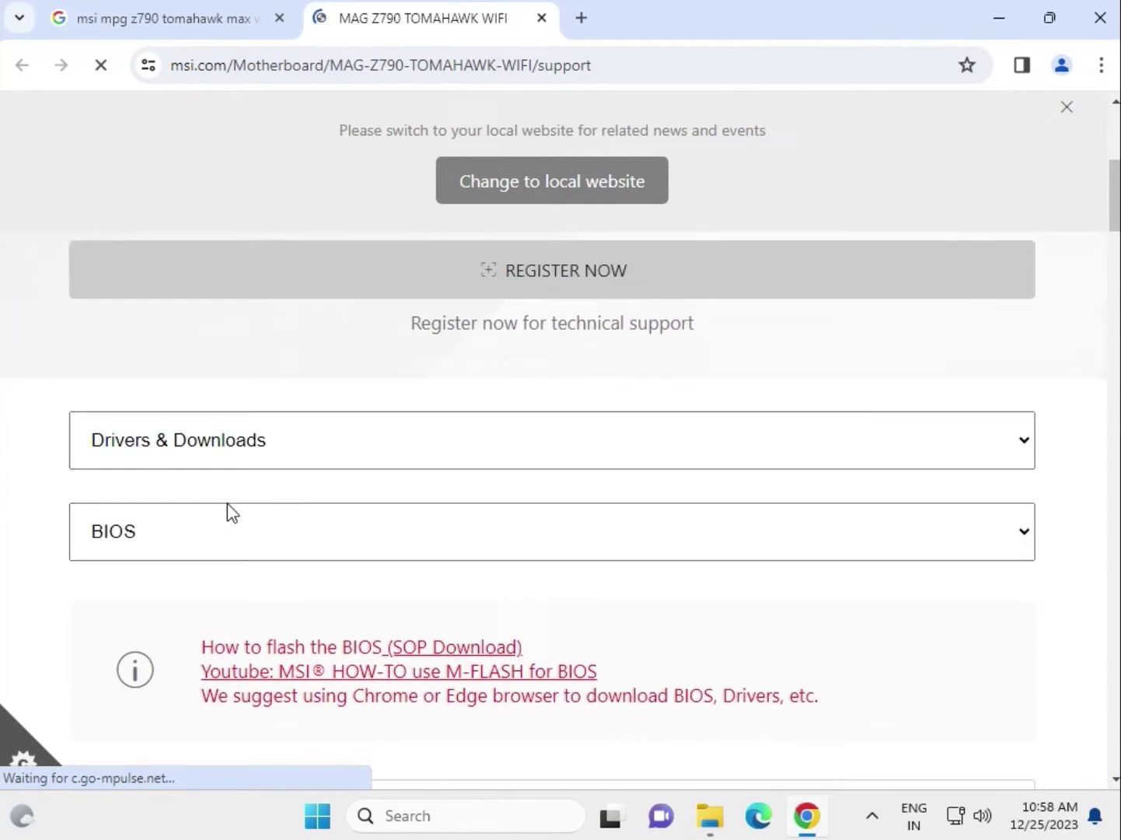
pyautogui.scroll(-3, 227, 509)
pyautogui.click(234, 284)
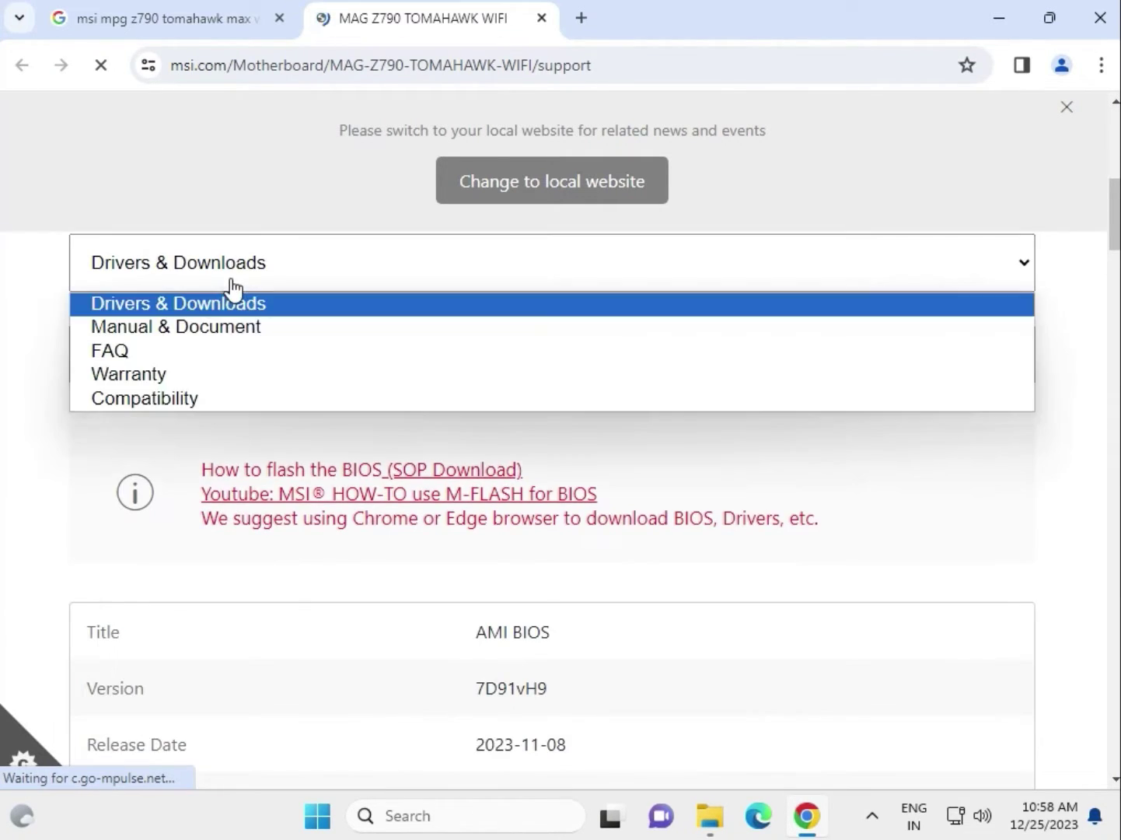
pyautogui.click(232, 306)
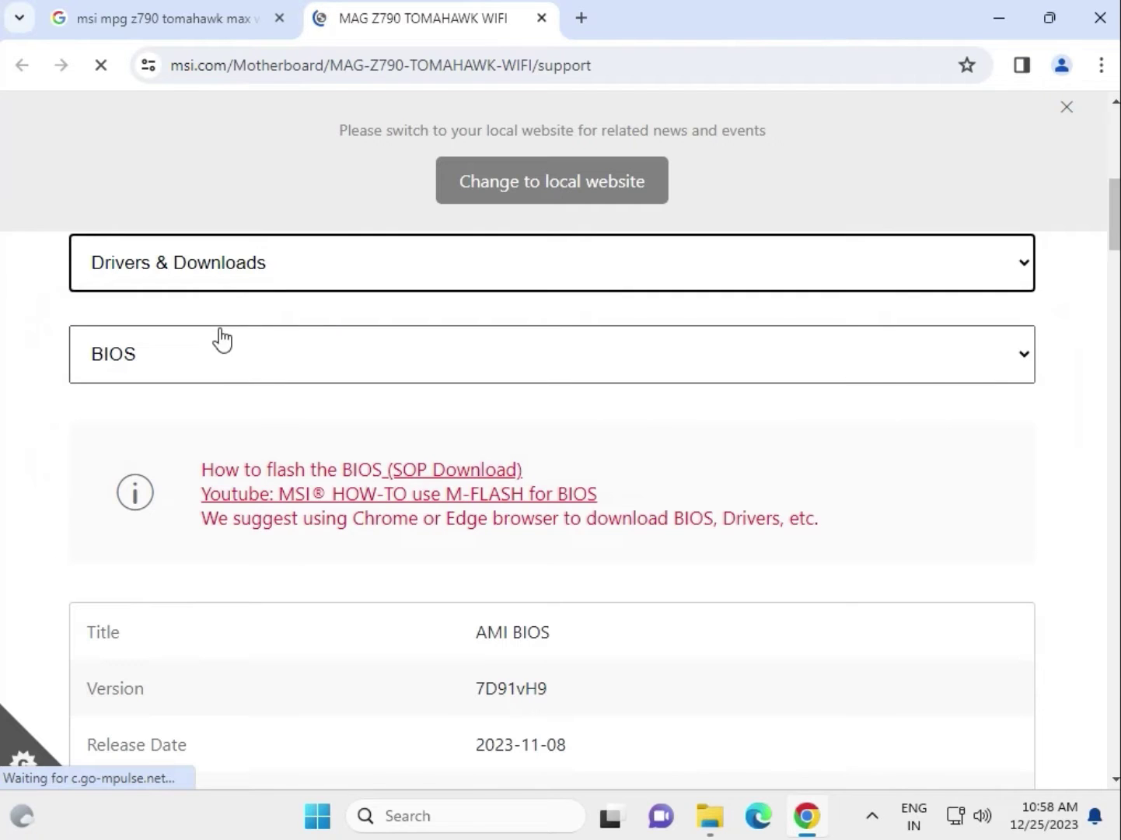
pyautogui.click(228, 275)
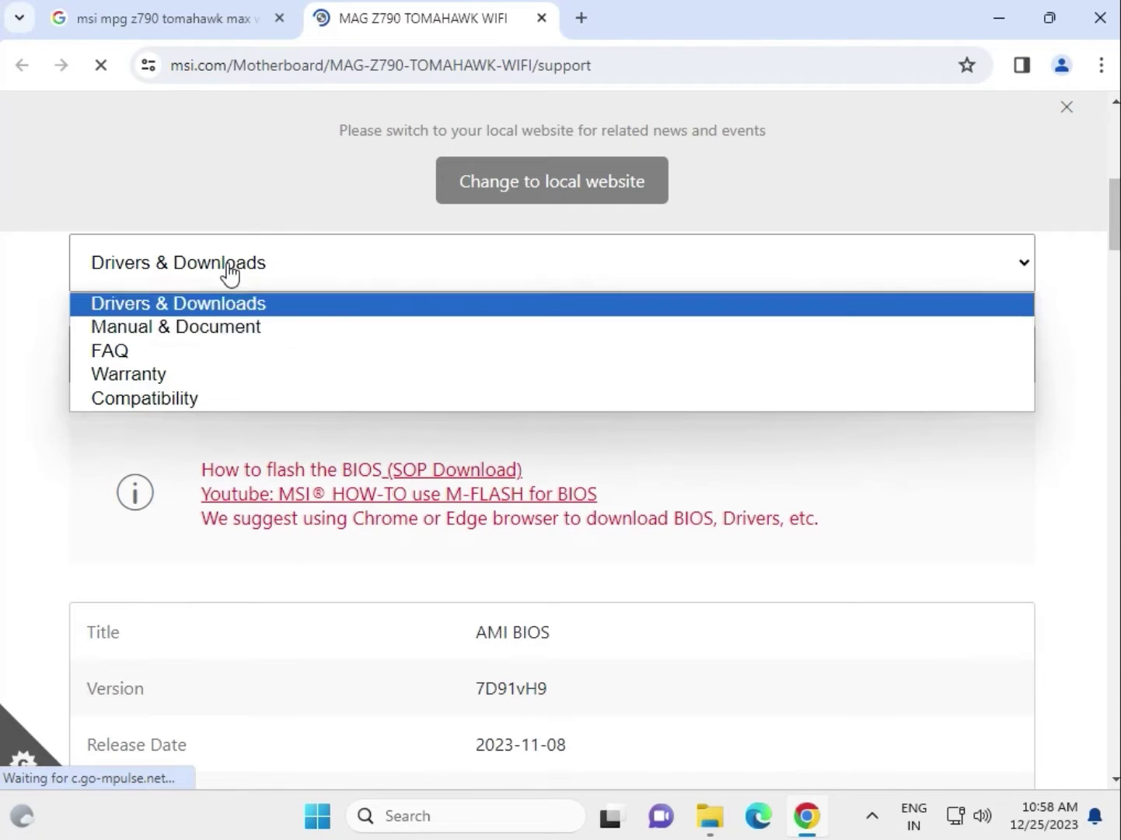
pyautogui.click(121, 247)
pyautogui.click(133, 374)
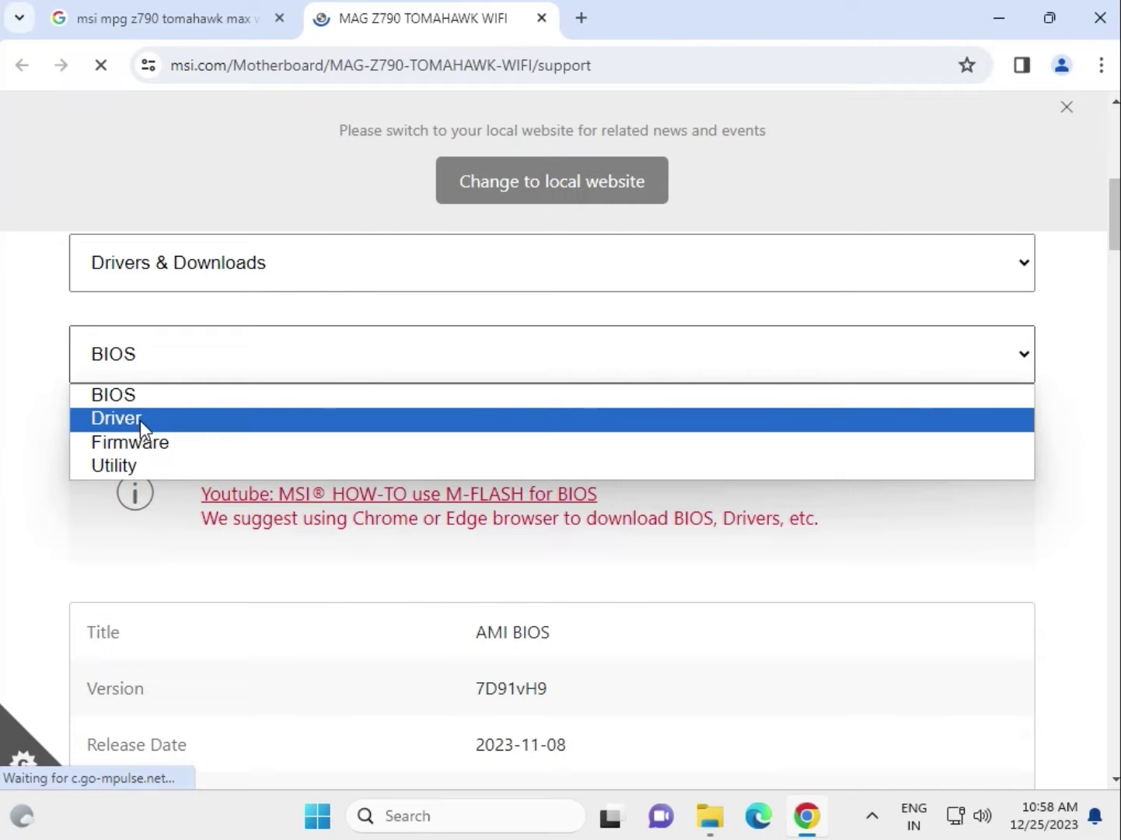
pyautogui.click(142, 420)
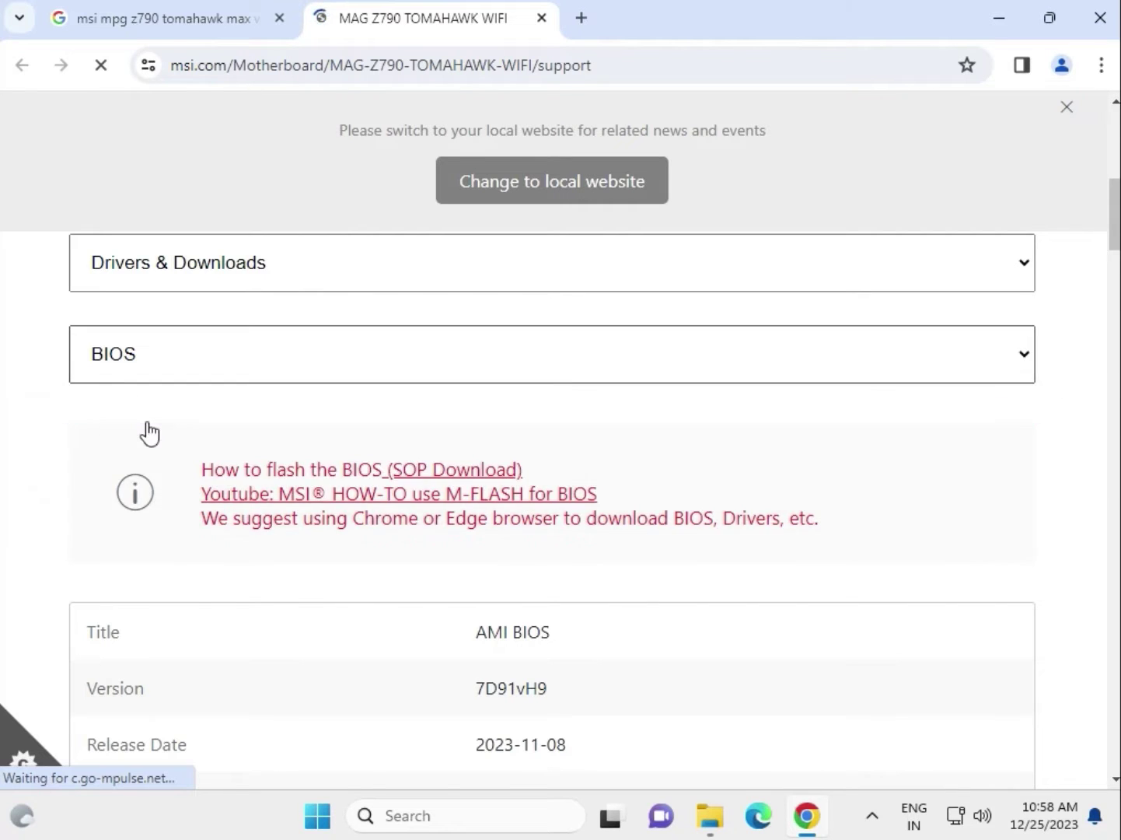
# - Keep Win11 64 as the operating system and System & Chipset Drivers as the category
pyautogui.scroll(-3, 62, 416)
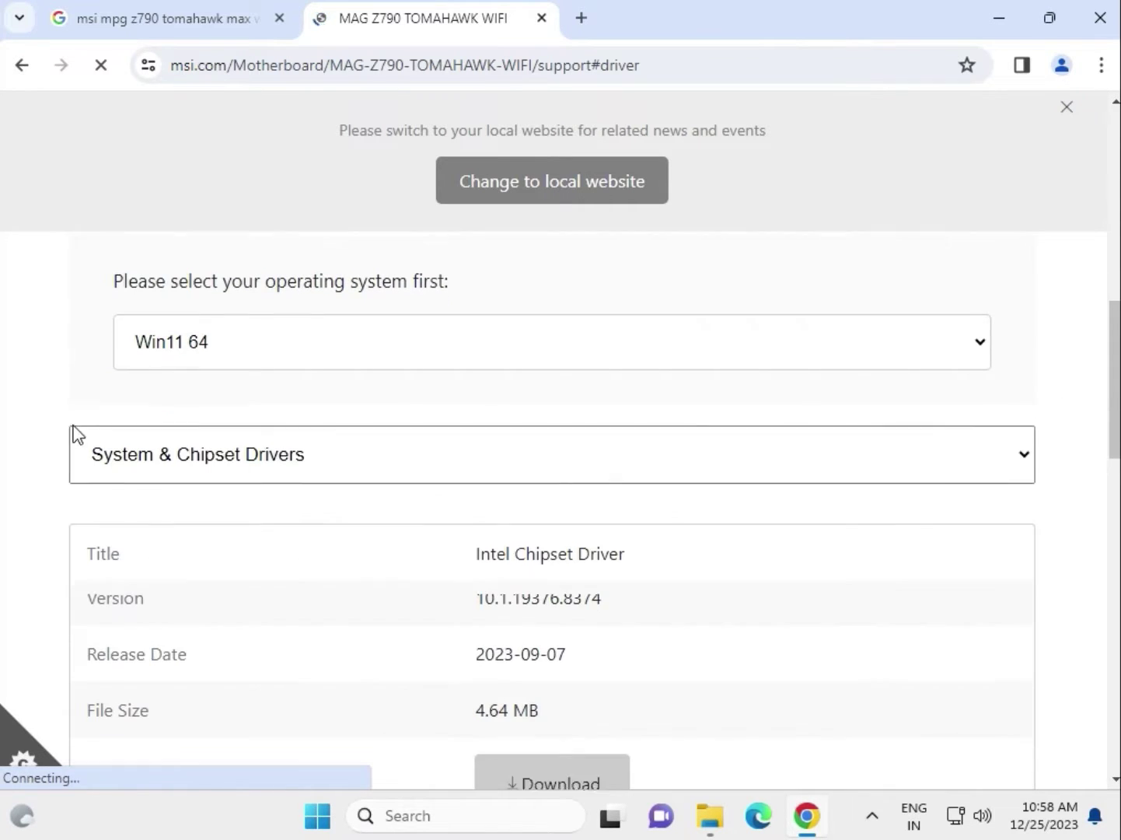
pyautogui.click(215, 331)
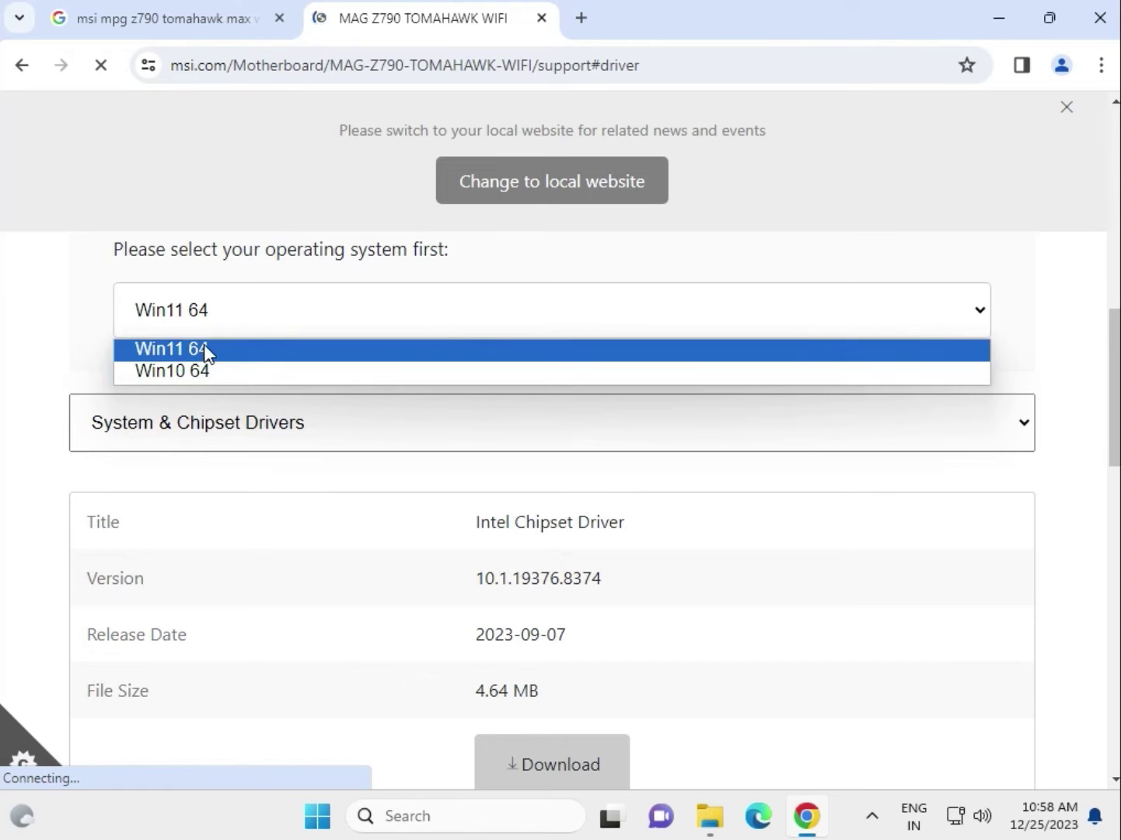
pyautogui.click(203, 347)
pyautogui.scroll(-1, 86, 358)
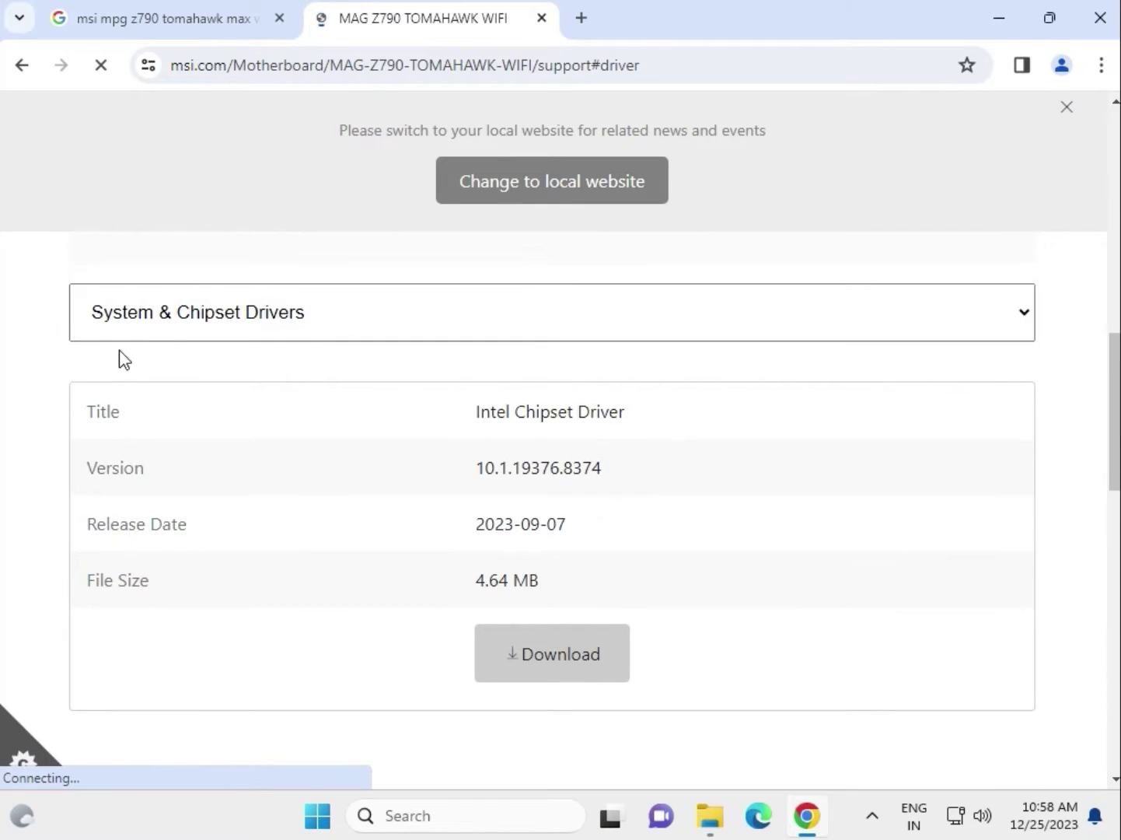
pyautogui.click(208, 332)
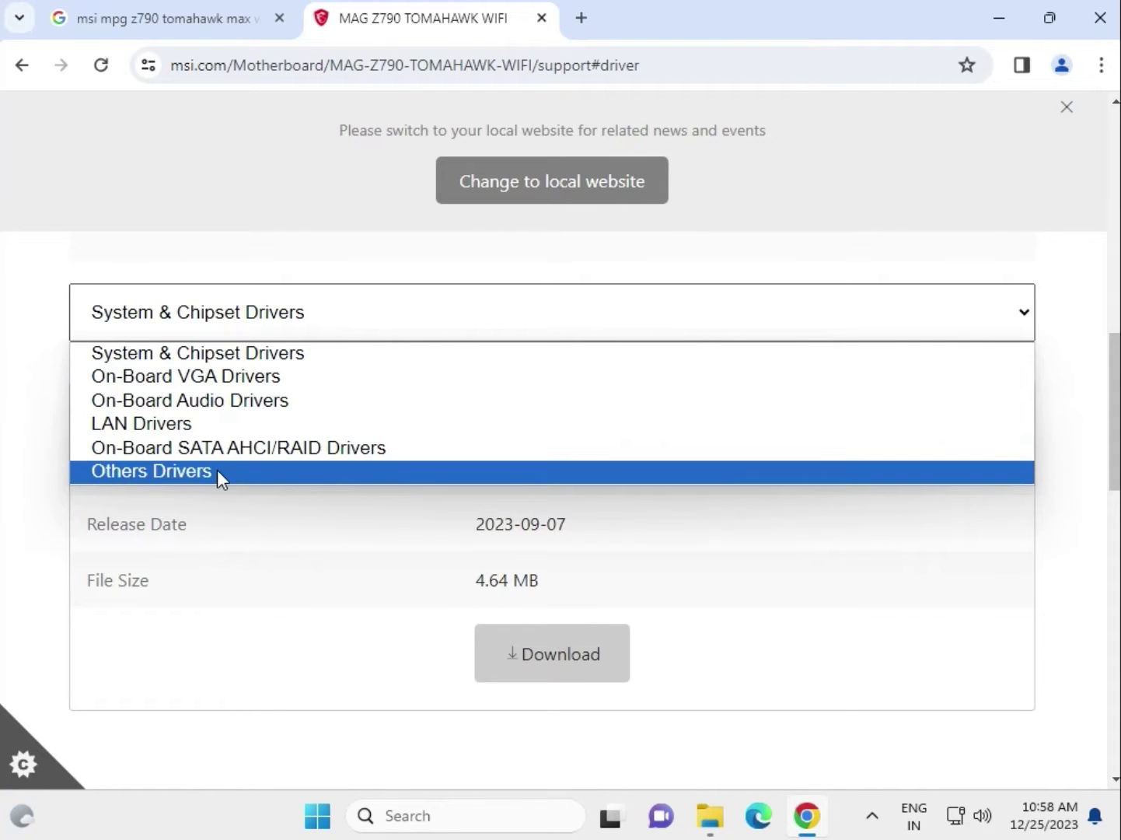
pyautogui.click(121, 363)
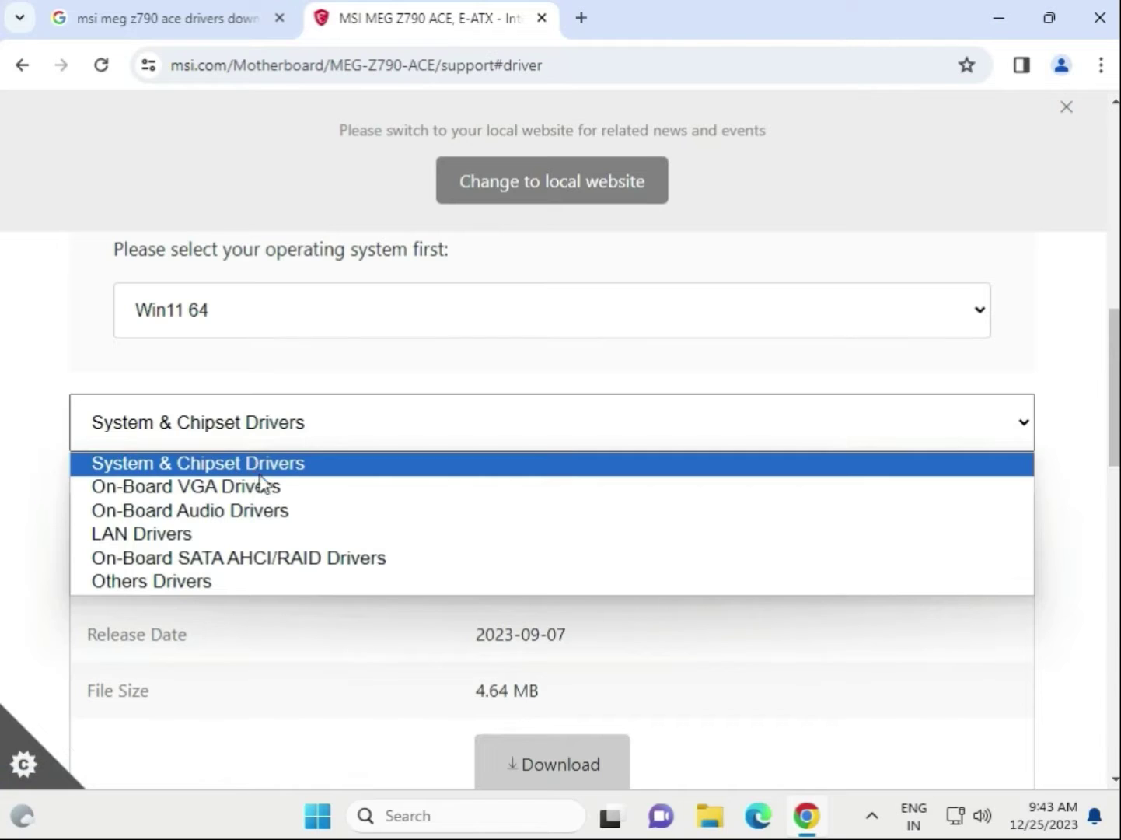
# - Download Intel Chipset Driver 10.1.19376.8374 as intel_chipset_adl_rpl (1).zip (4.5 MB)
pyautogui.click(46, 507)
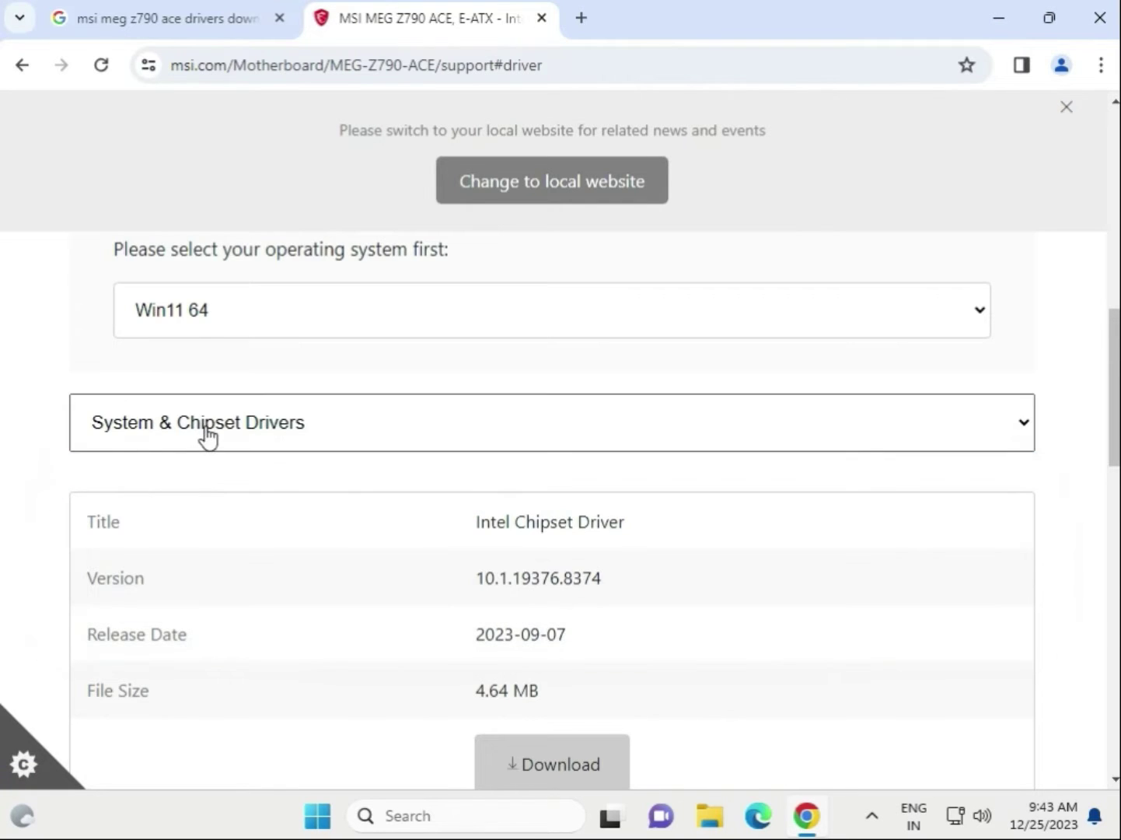
pyautogui.click(340, 432)
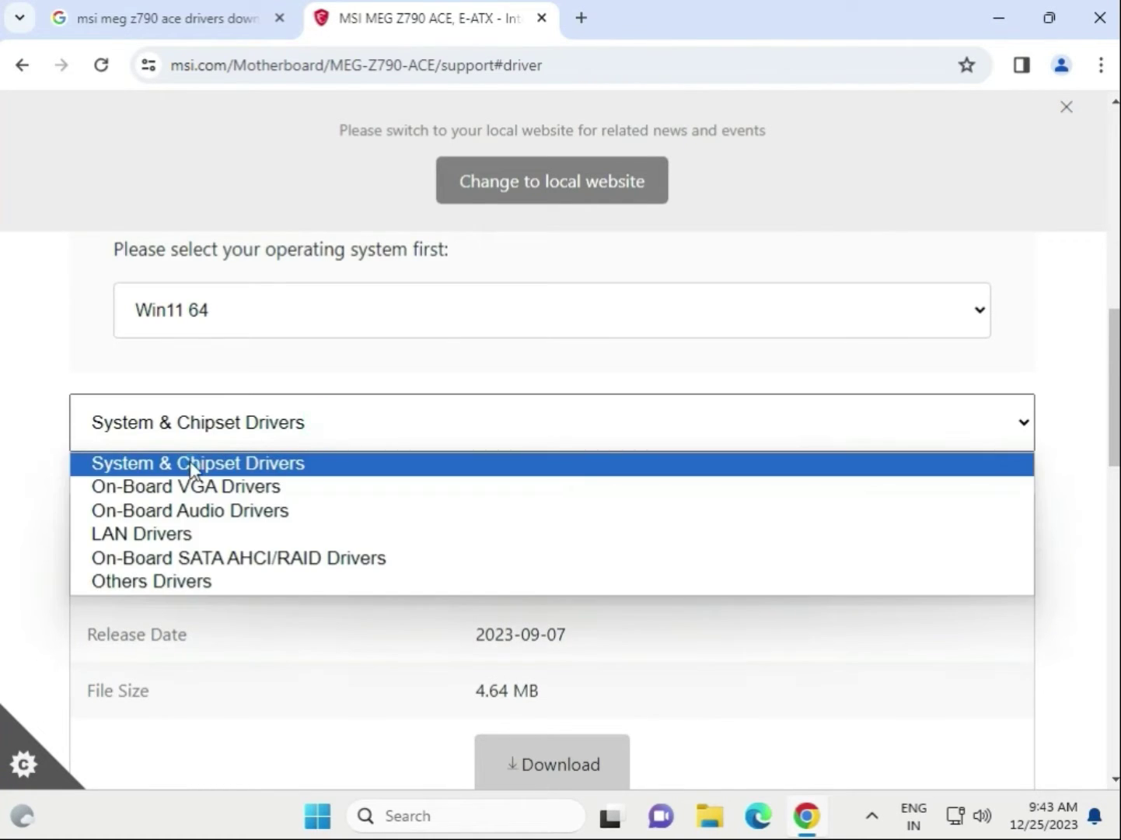
pyautogui.click(195, 465)
pyautogui.scroll(-3, 622, 653)
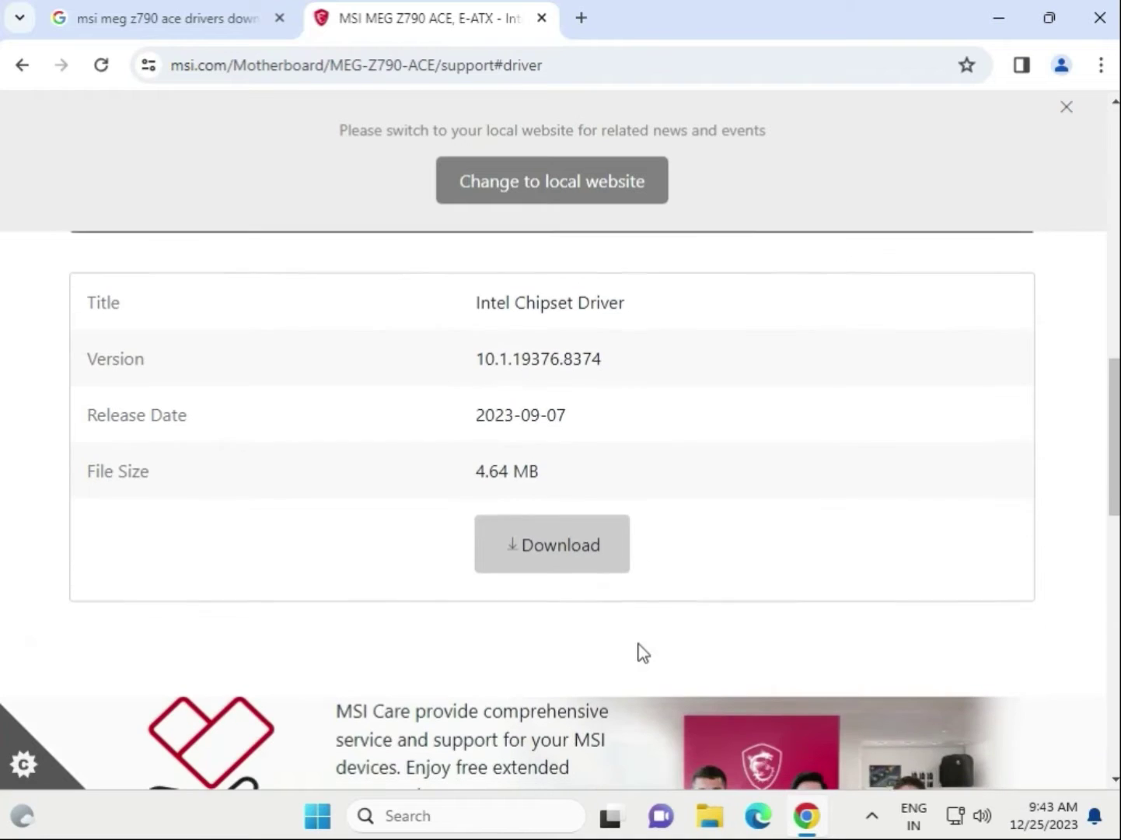
pyautogui.click(513, 548)
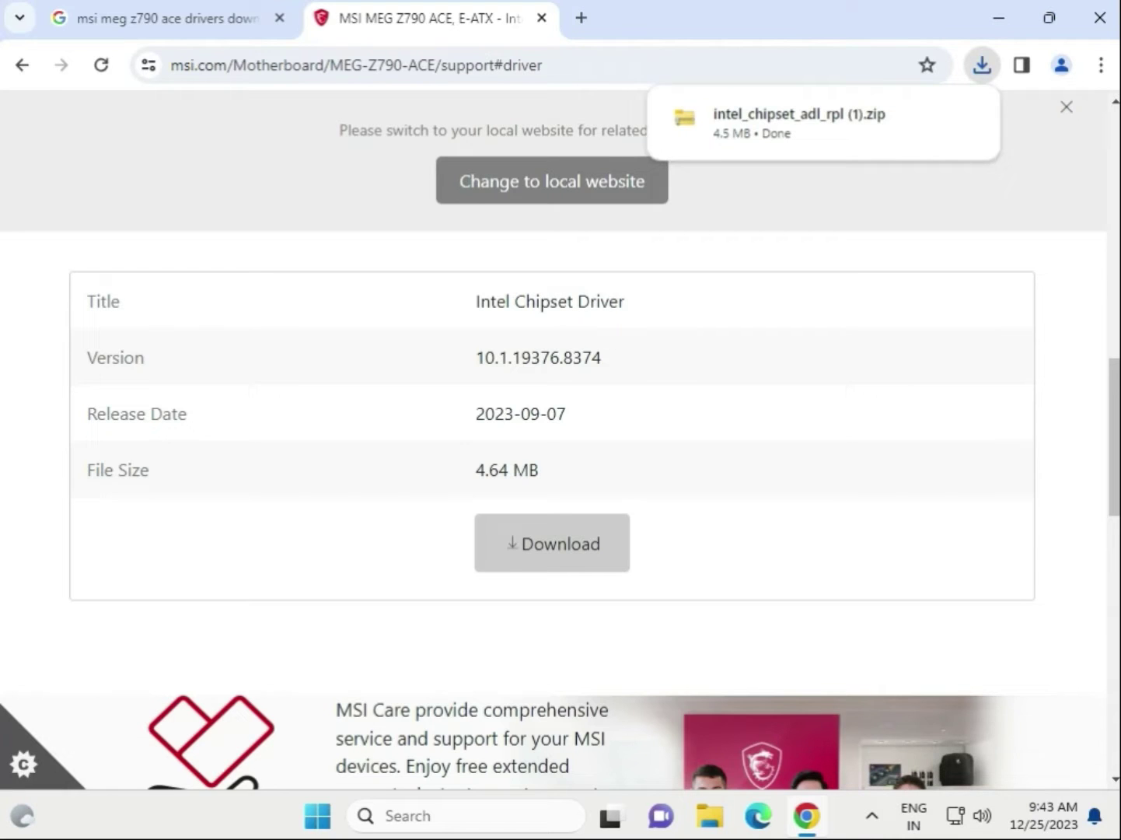
# - Run SetupChipset.exe from the zip's Intel Chipset Driver folder without extracting it first
pyautogui.click(816, 127)
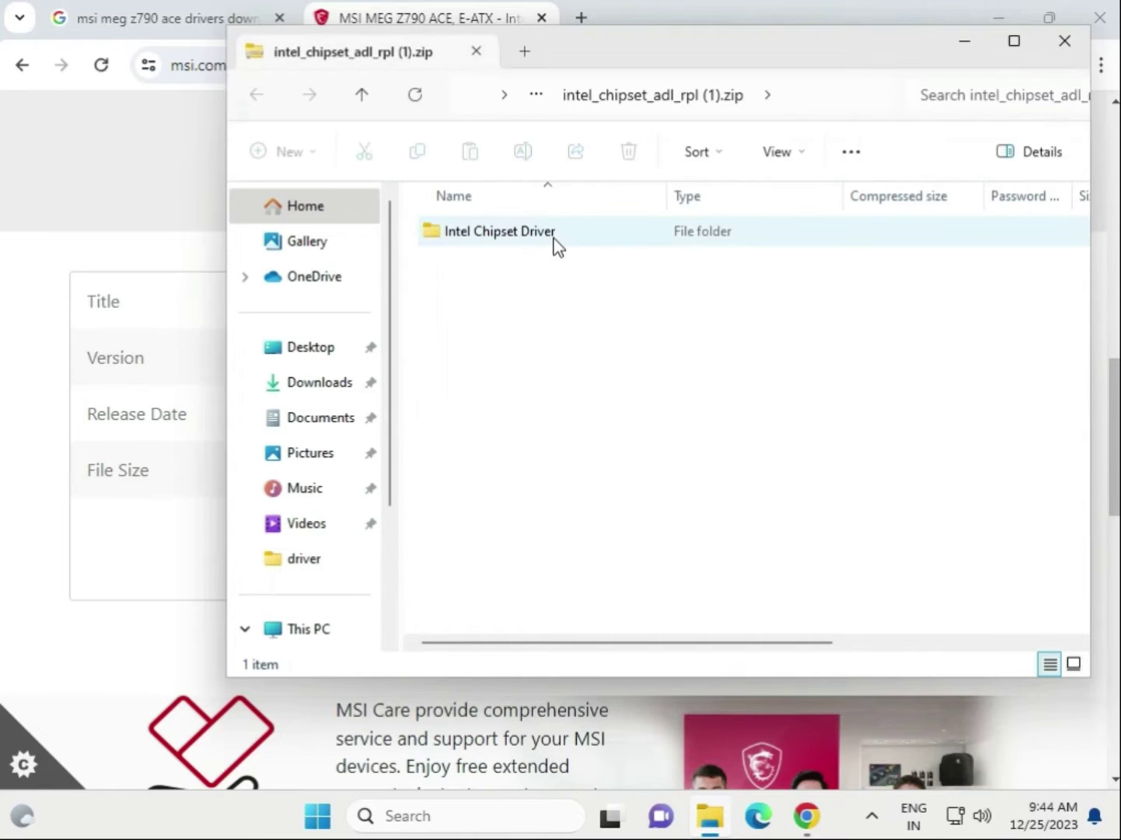
pyautogui.doubleClick(520, 243)
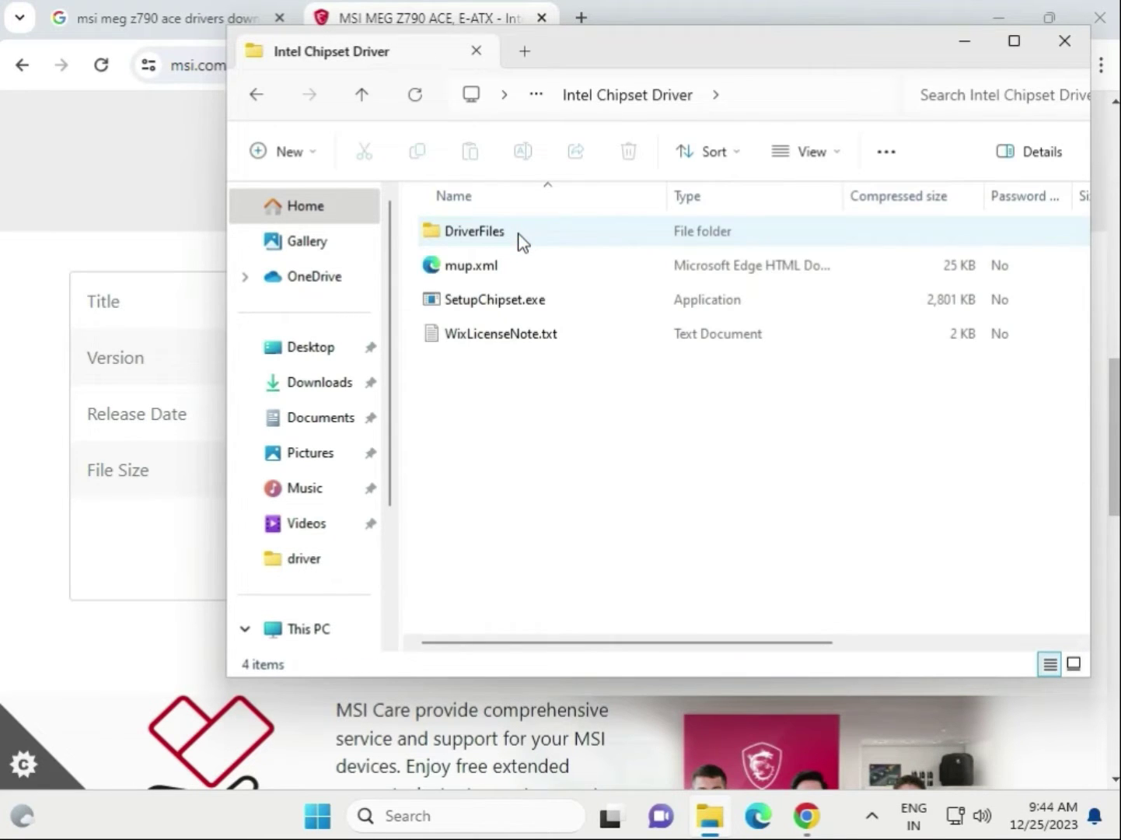
pyautogui.click(455, 308)
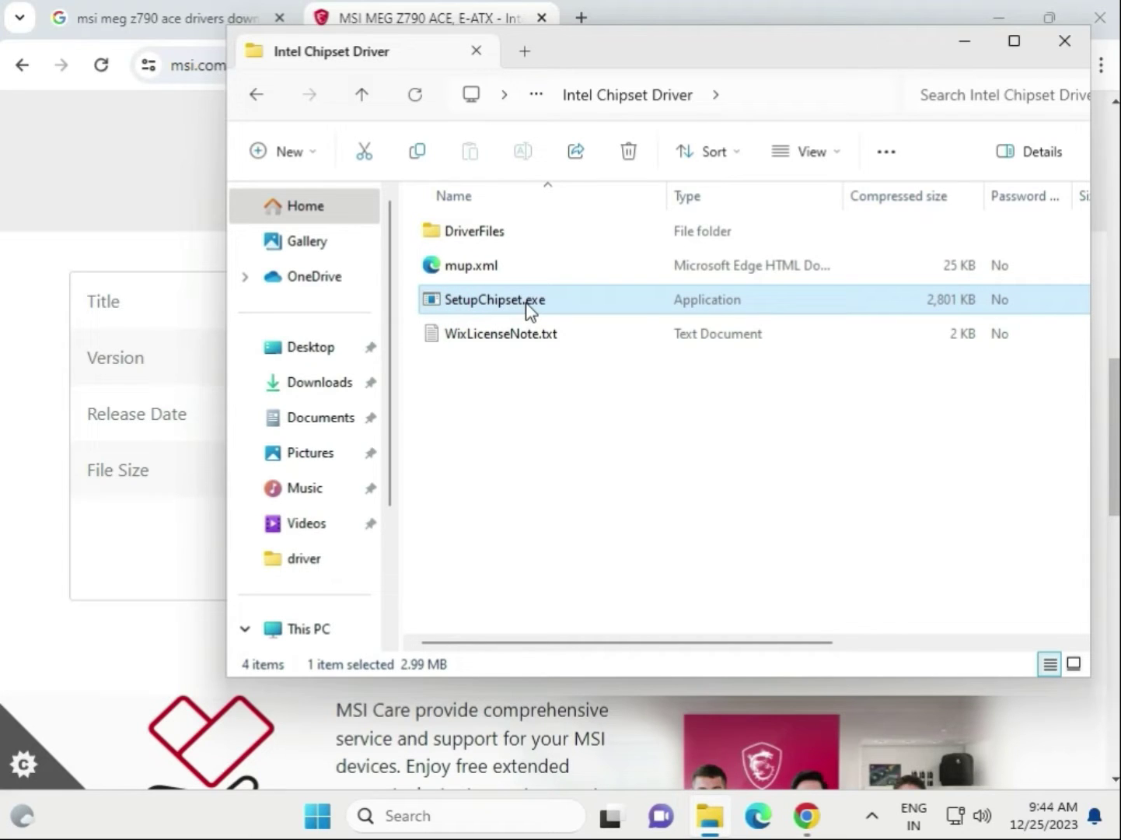
pyautogui.doubleClick(529, 308)
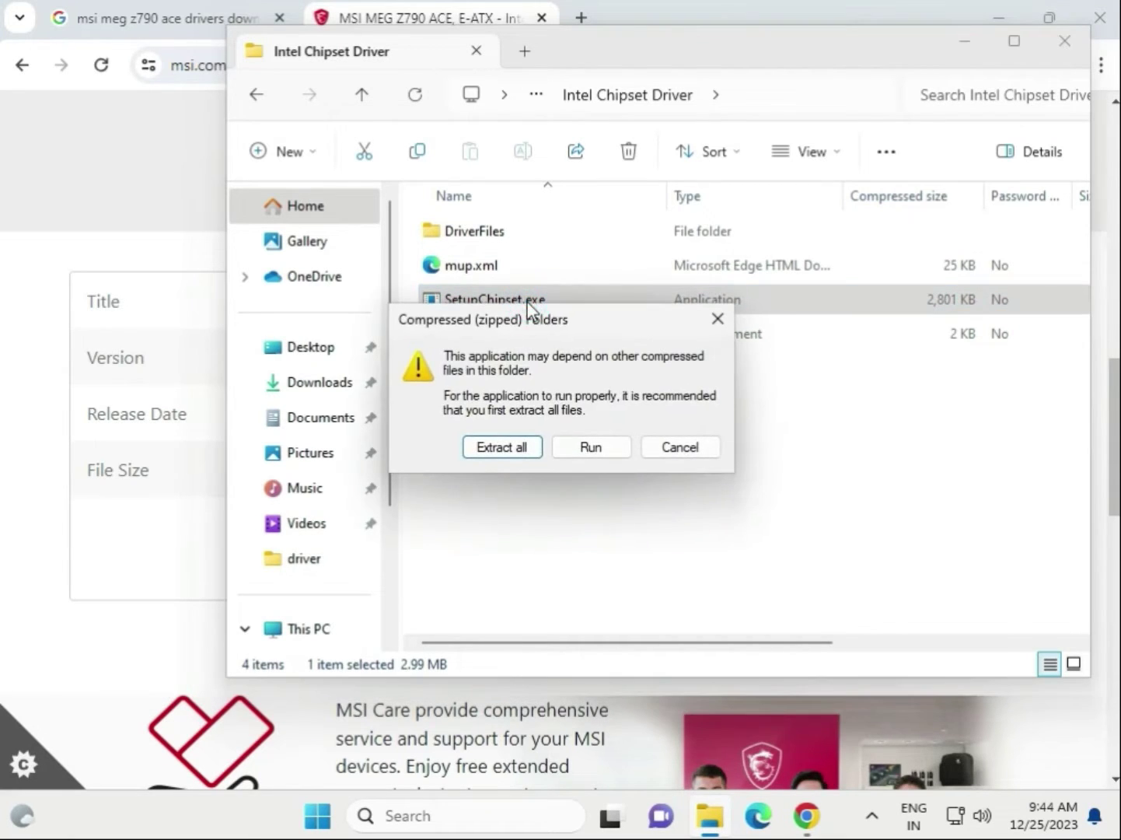
pyautogui.click(580, 447)
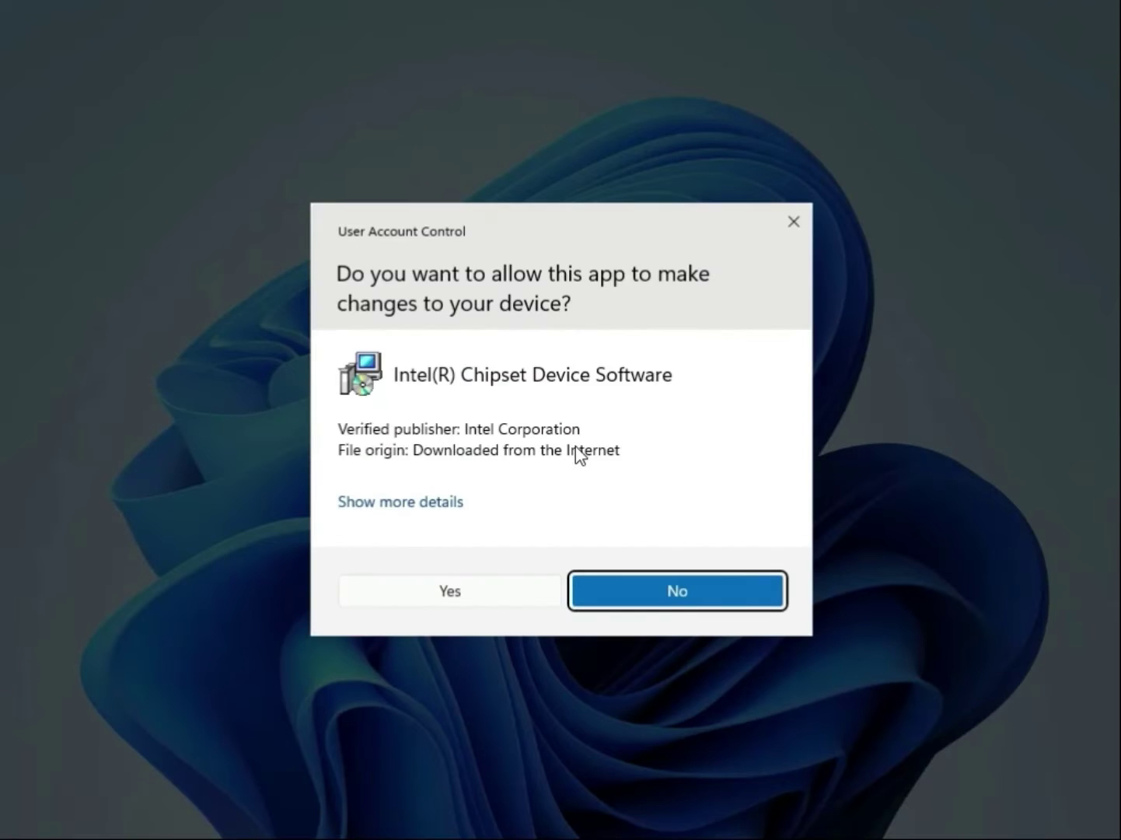
# - Grant permission, accept the license, and start the Intel Chipset Device Software installation
pyautogui.click(446, 591)
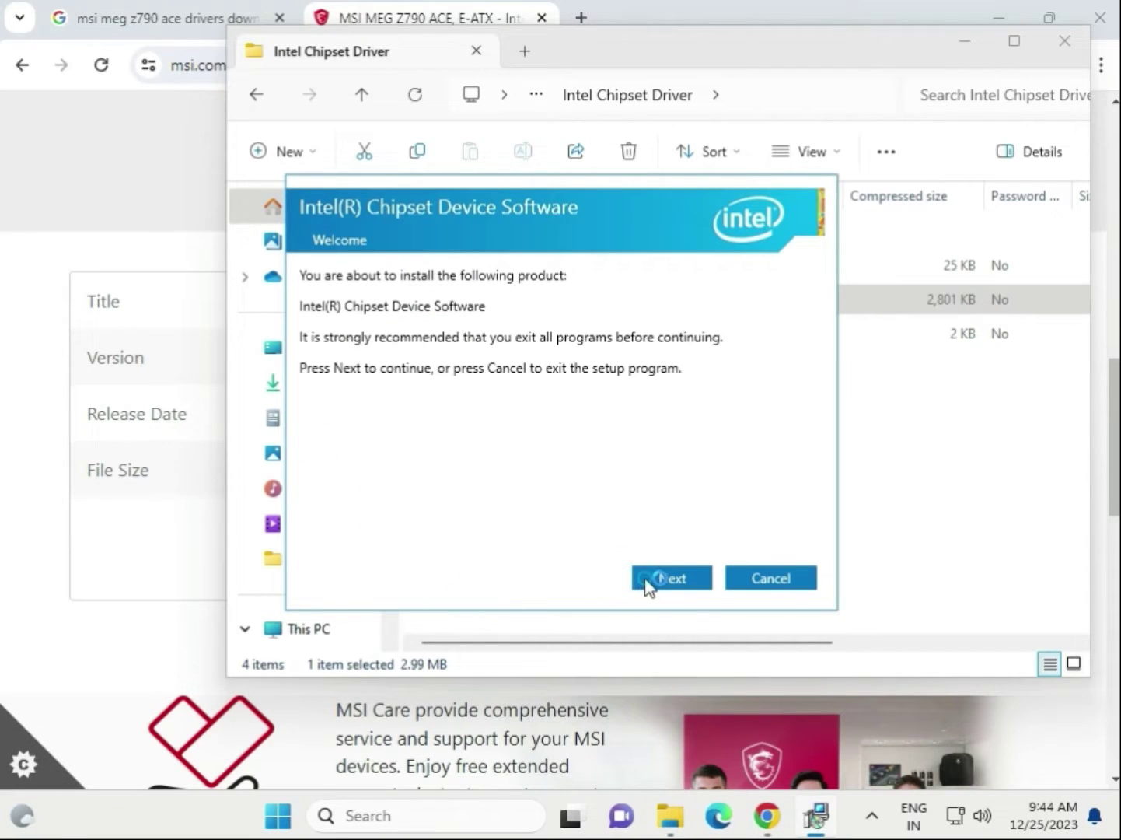
pyautogui.click(645, 584)
pyautogui.click(662, 584)
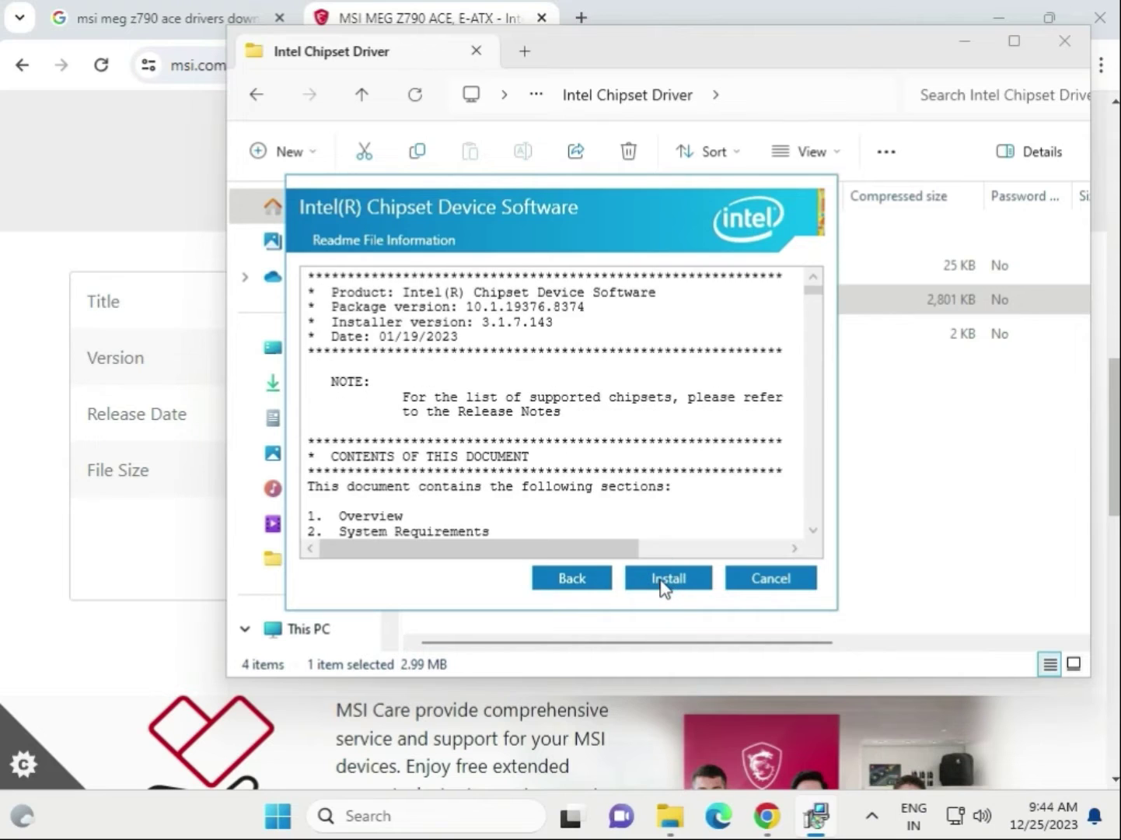
pyautogui.click(665, 579)
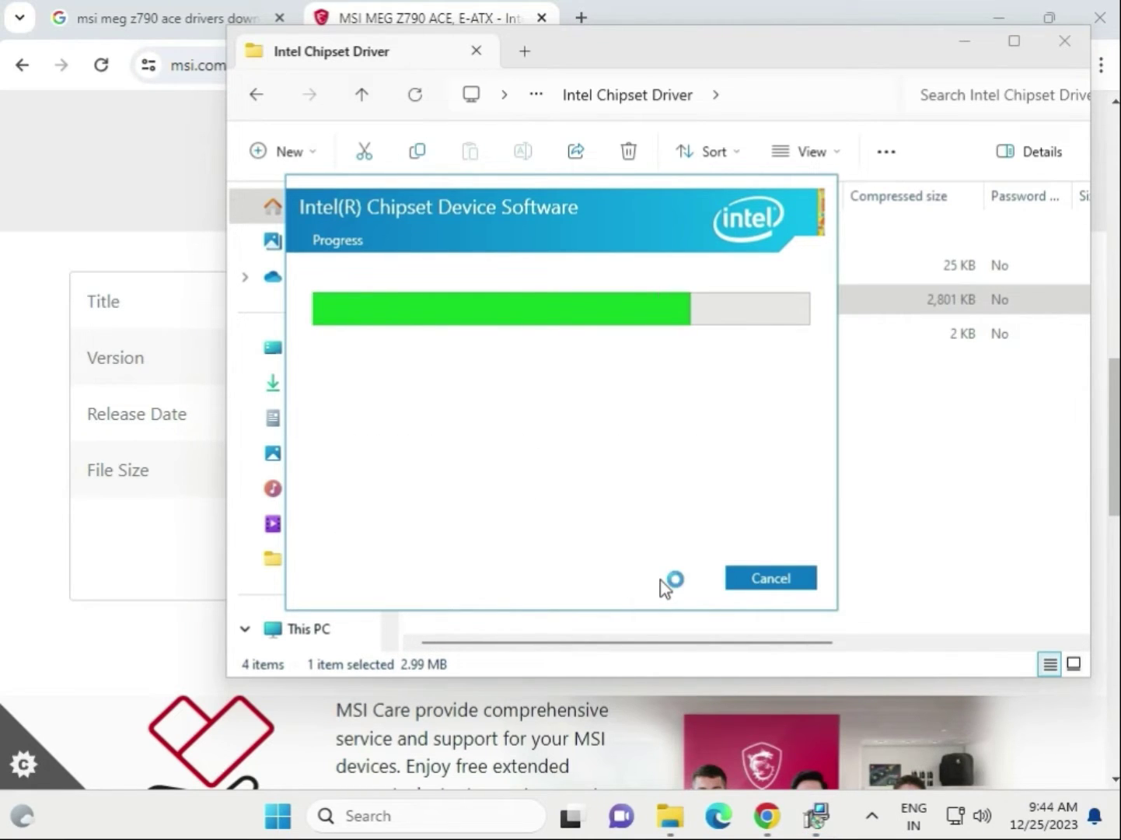
# - Check the installer's progress, then bring the MSI Win11 64 chipset driver page back and scroll up
pyautogui.click(100, 642)
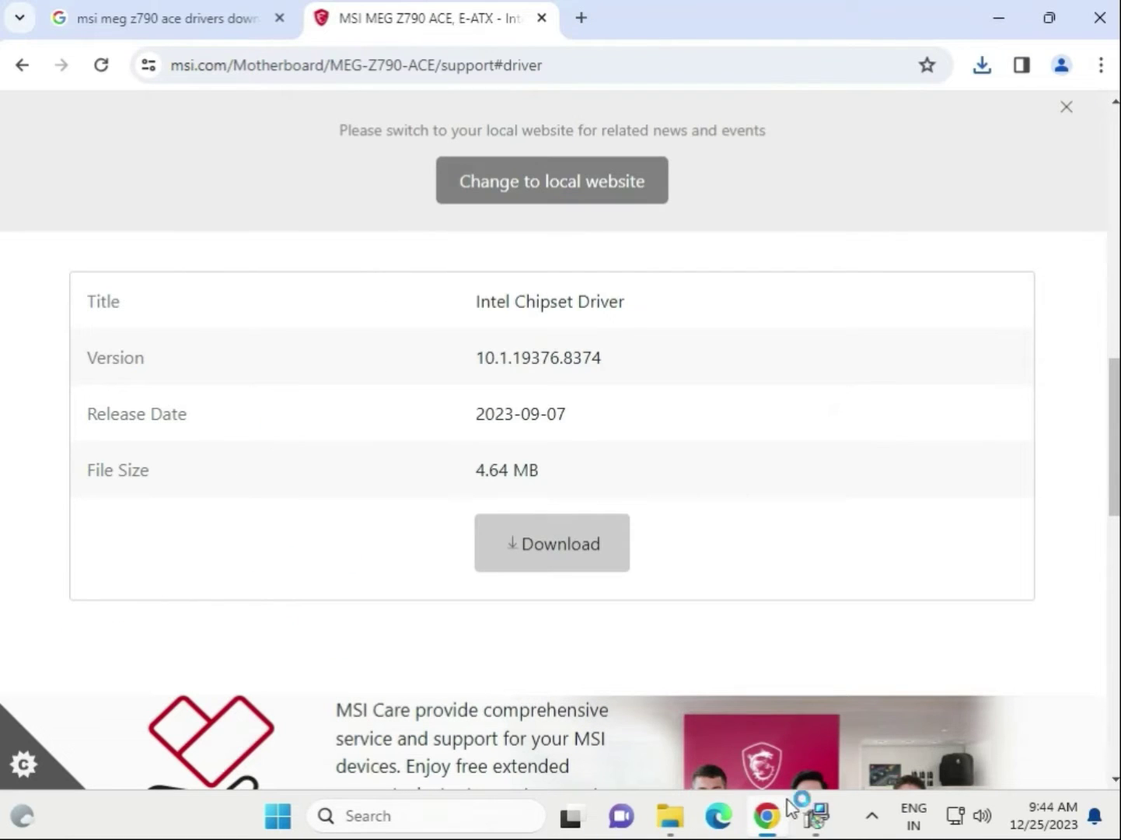
pyautogui.moveTo(816, 817)
pyautogui.click(814, 724)
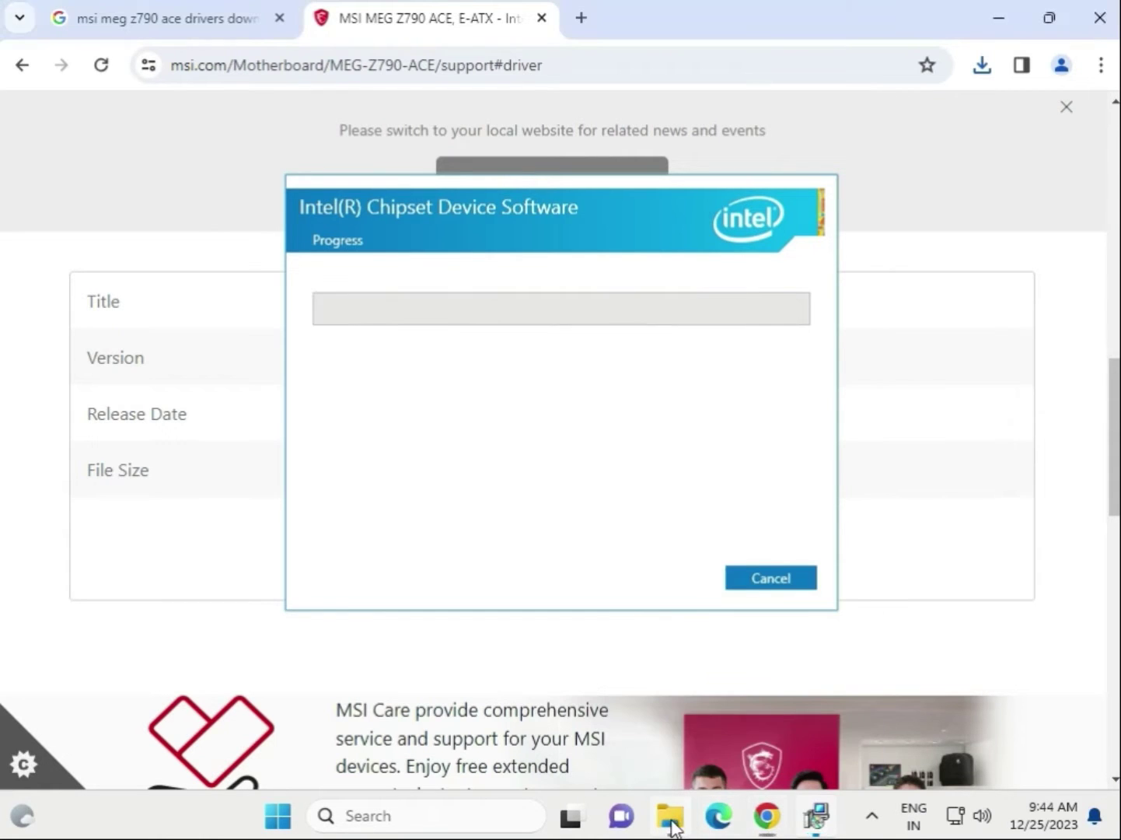
pyautogui.click(768, 817)
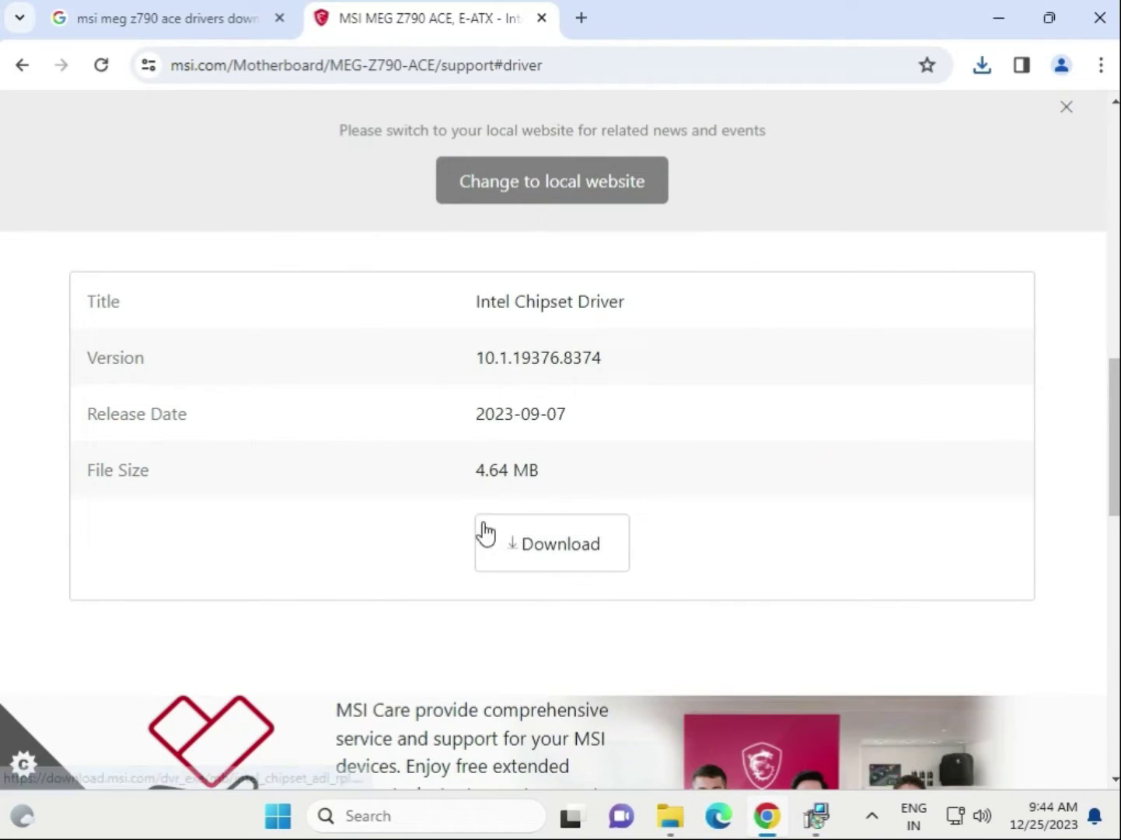
pyautogui.scroll(3, 408, 531)
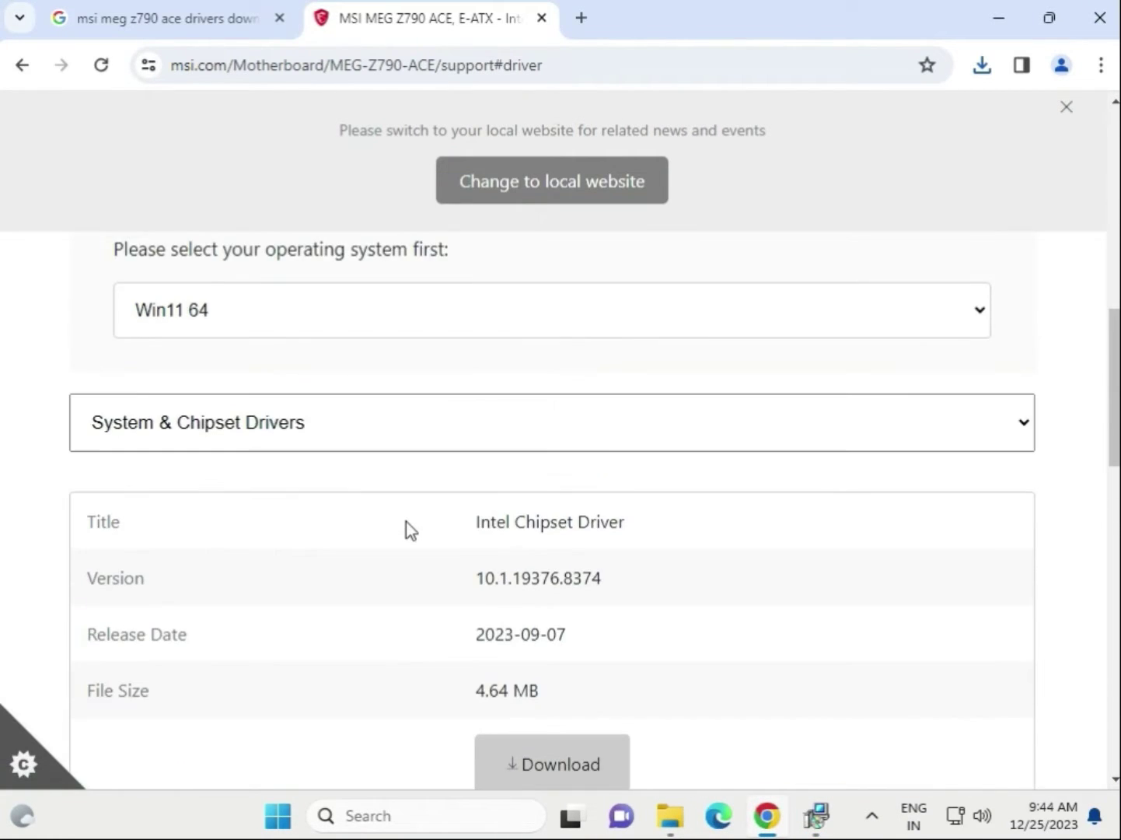
# - Switch to On-Board VGA Drivers and download Intel SVGA Drivers 31.0.101.4255 as intel_vga_adl.zip (847.34 MB)
pyautogui.click(288, 432)
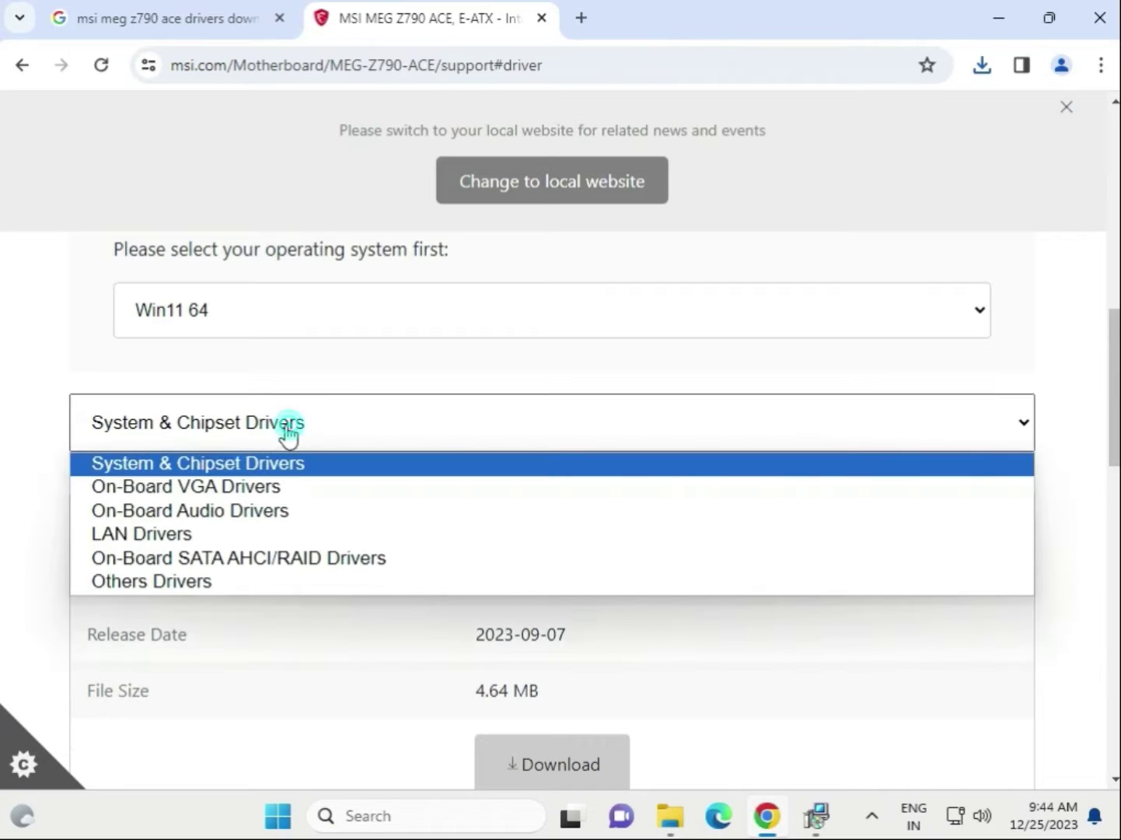
pyautogui.click(241, 491)
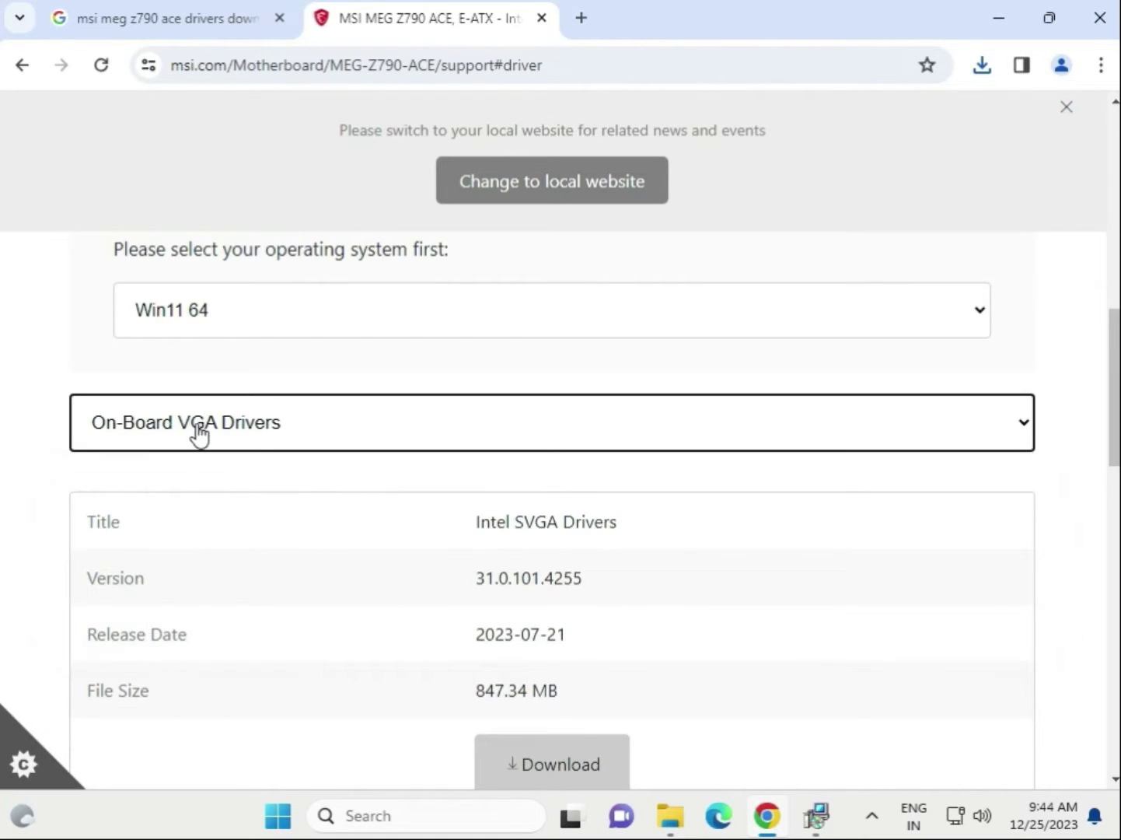
pyautogui.scroll(-1, 758, 688)
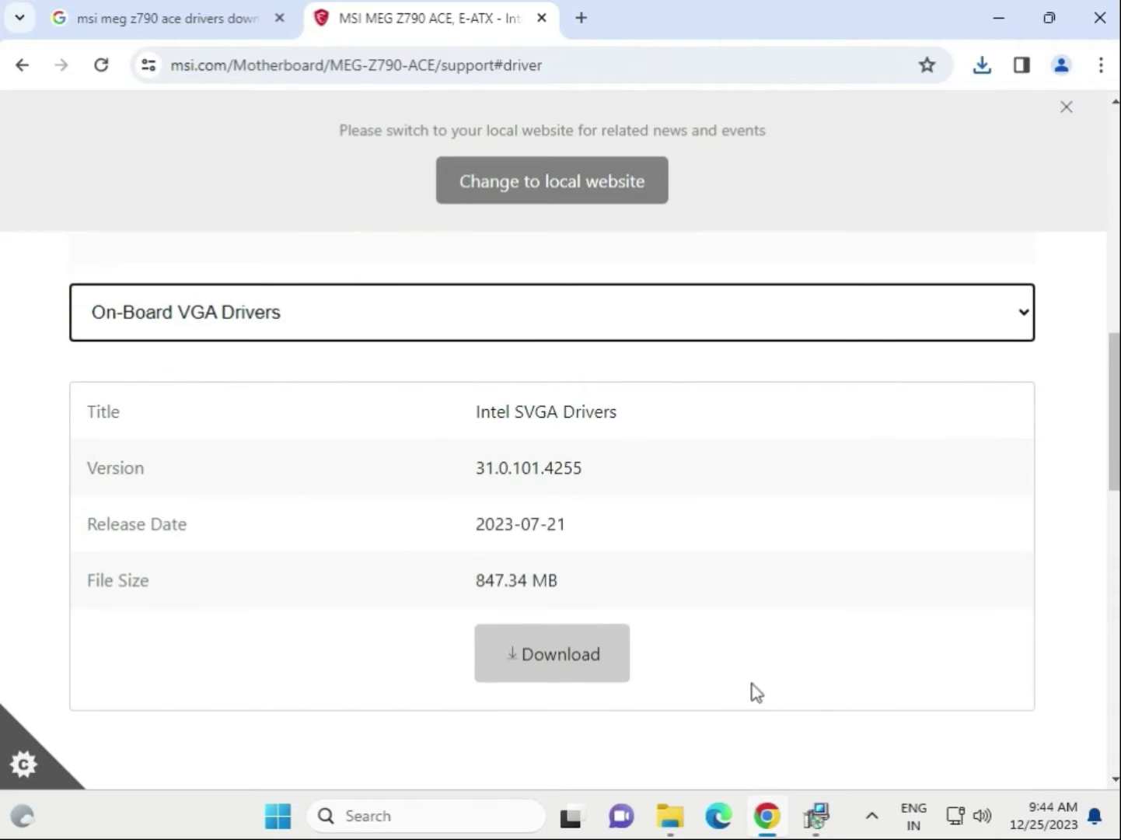
pyautogui.click(555, 658)
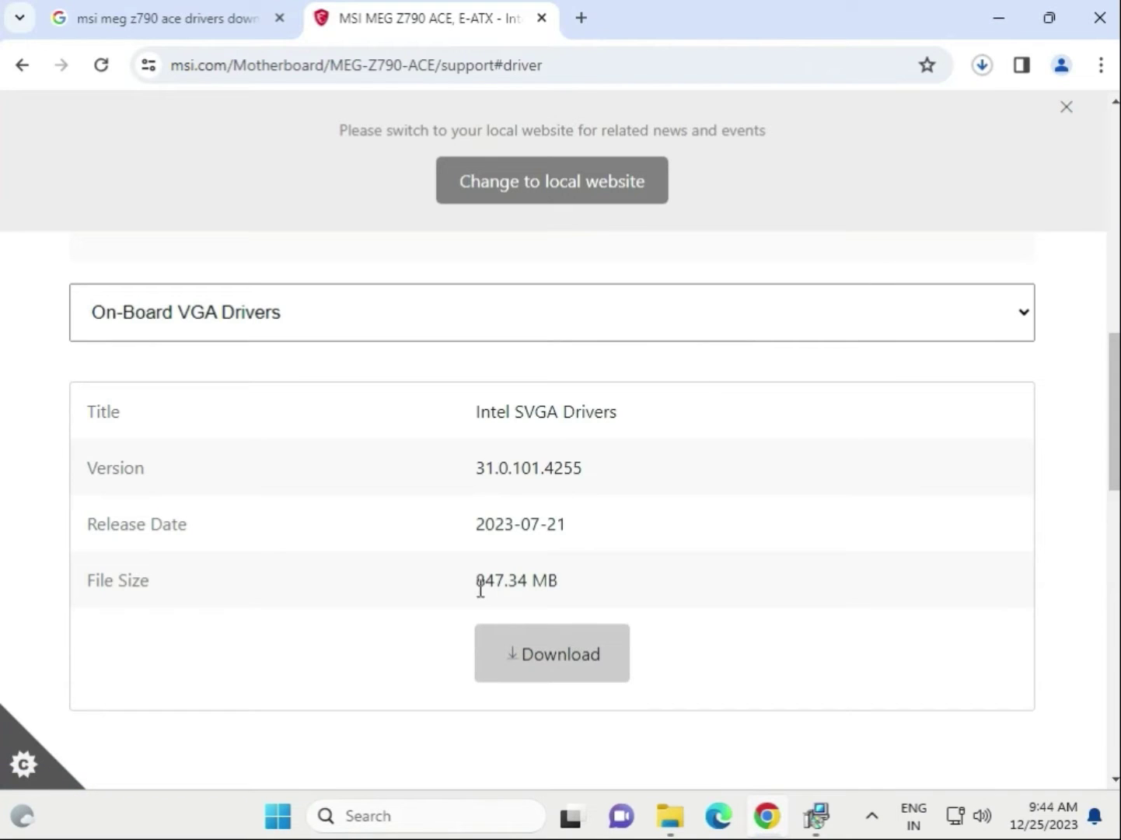
pyautogui.moveTo(479, 580); pyautogui.dragTo(532, 584)
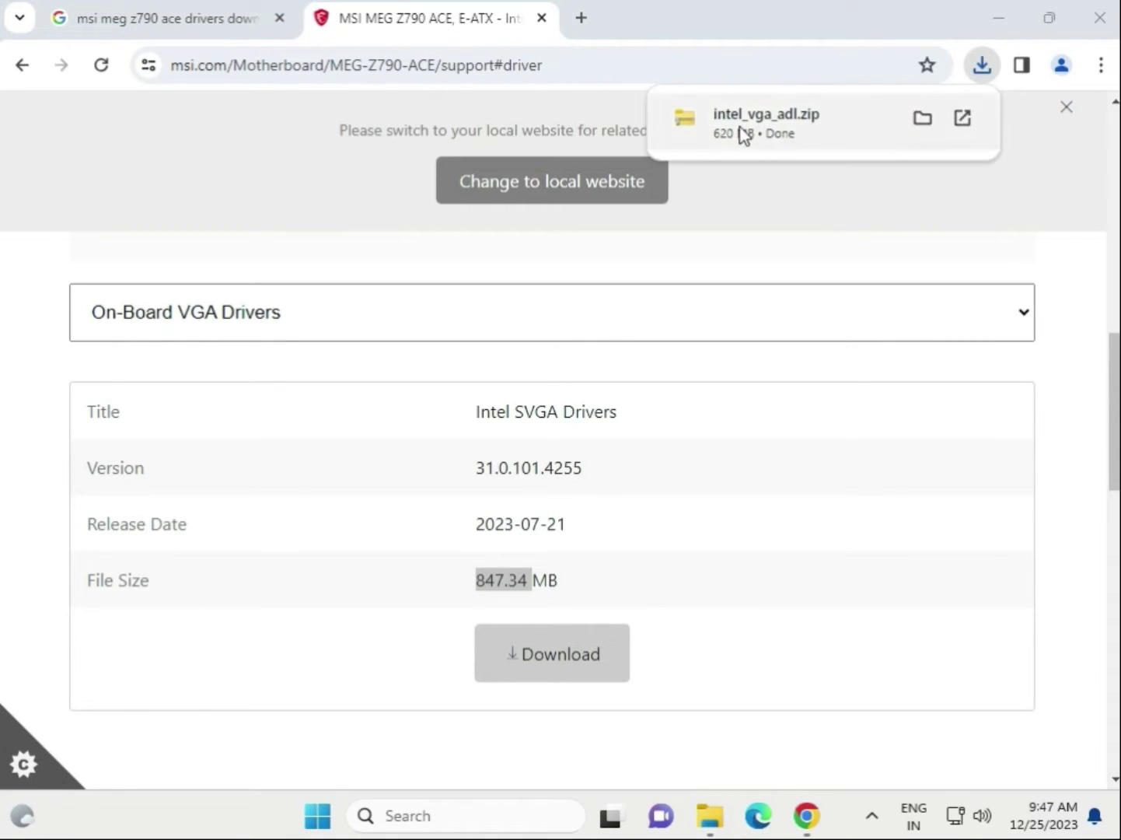
# - Browse into intel_vga_adl.zip's Intel VGA Driver_31.0.101.4255 folder, then its Graphics folder of 221 items
pyautogui.click(740, 128)
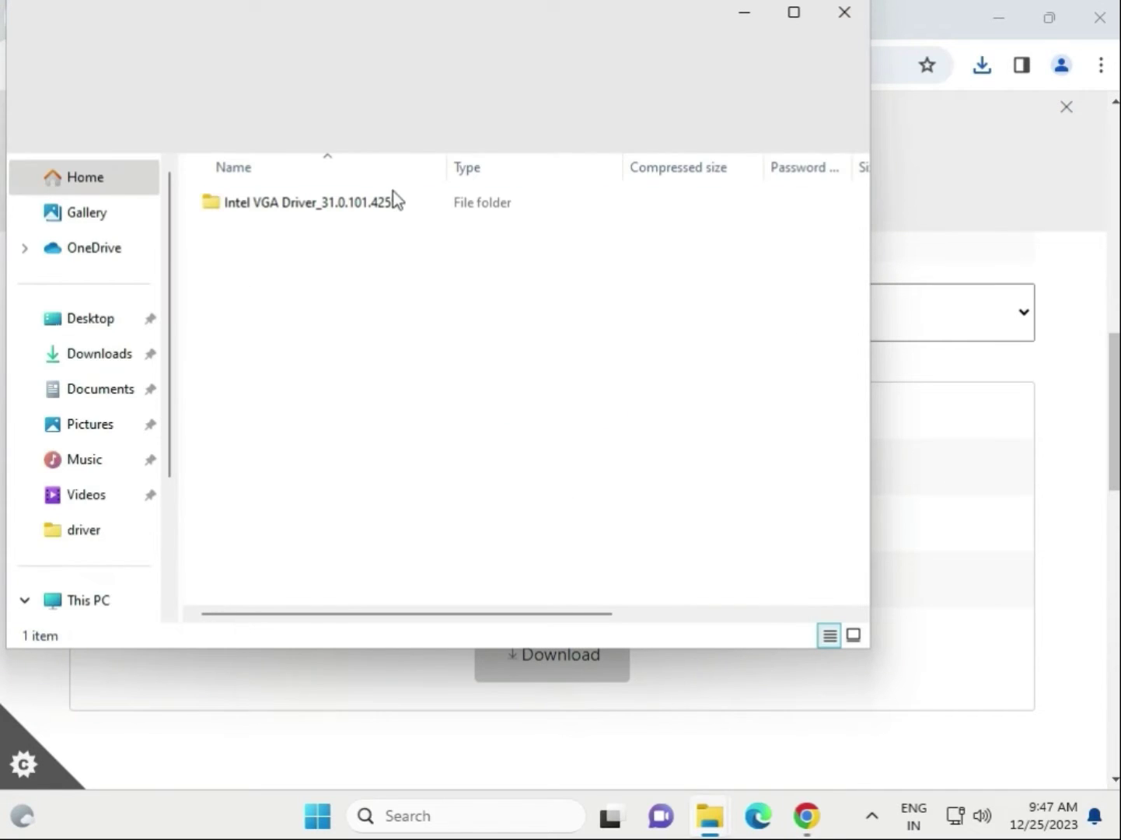
pyautogui.doubleClick(358, 212)
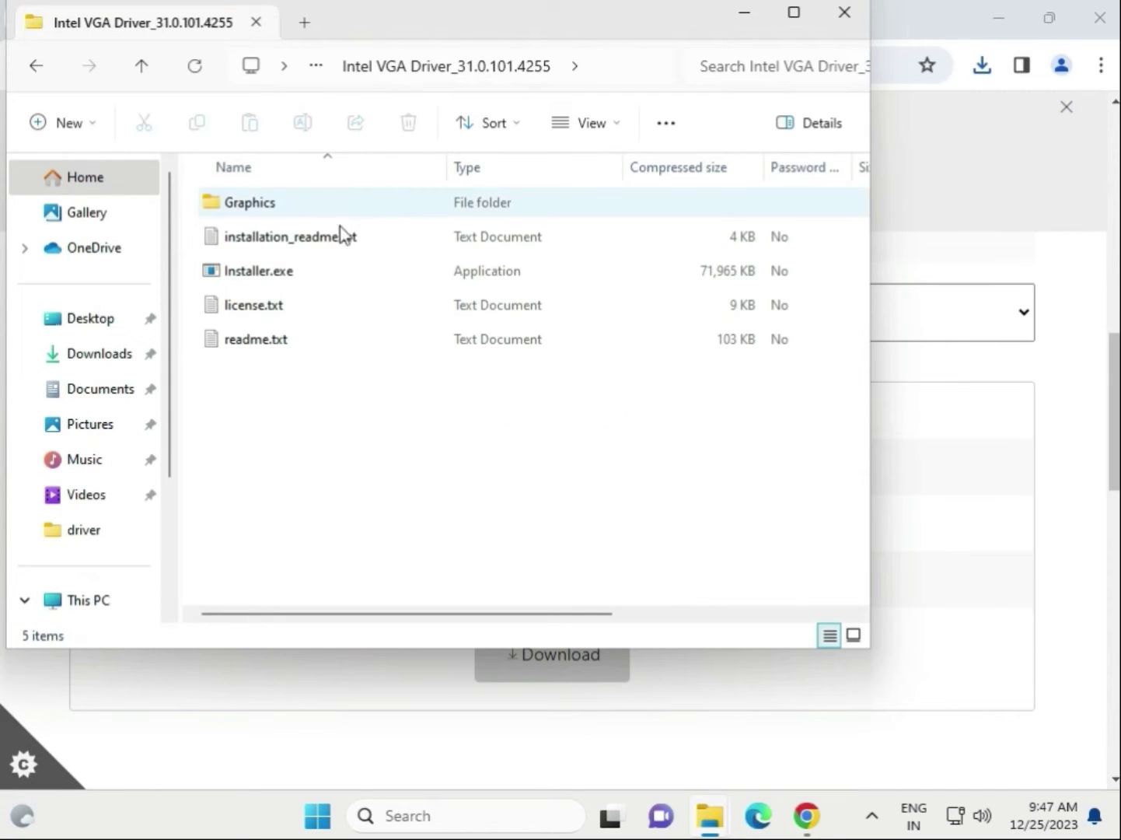
pyautogui.doubleClick(270, 212)
pyautogui.scroll(-5, 357, 418)
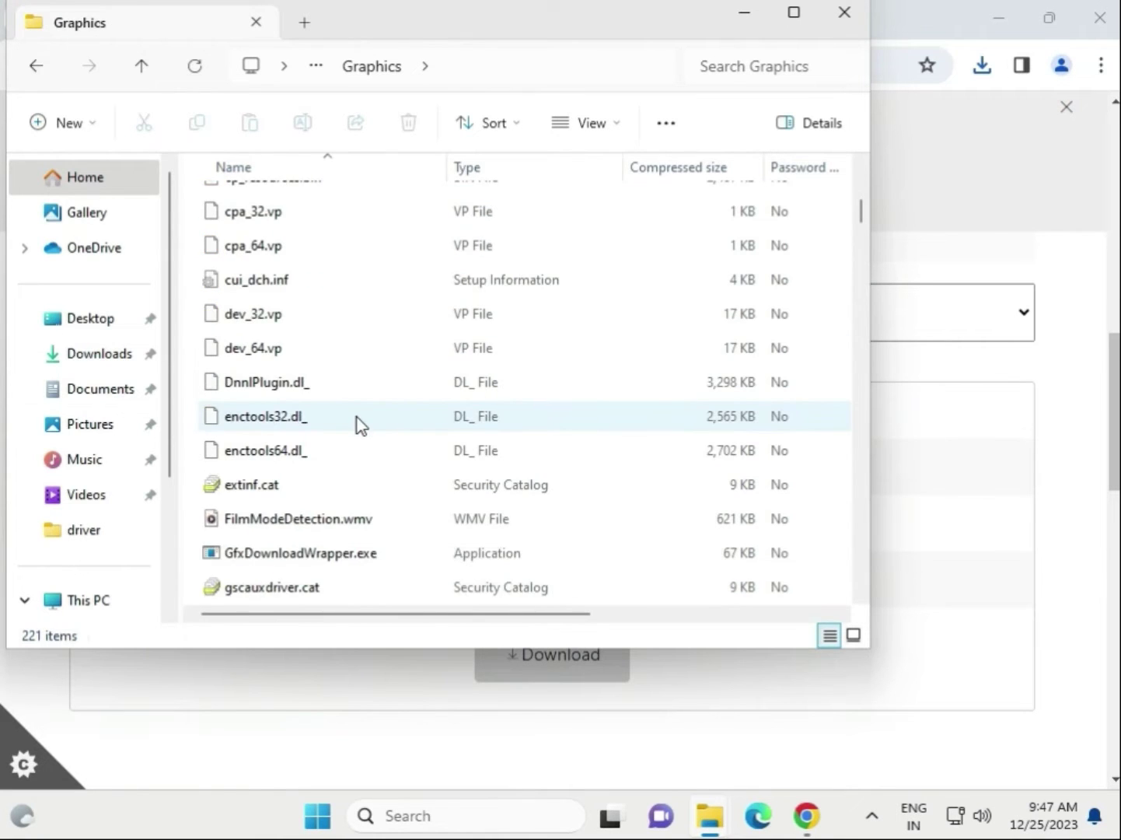
# - Go back to the Intel VGA Driver folder and run Installer.exe unextracted with administrator approval
pyautogui.scroll(6, 357, 420)
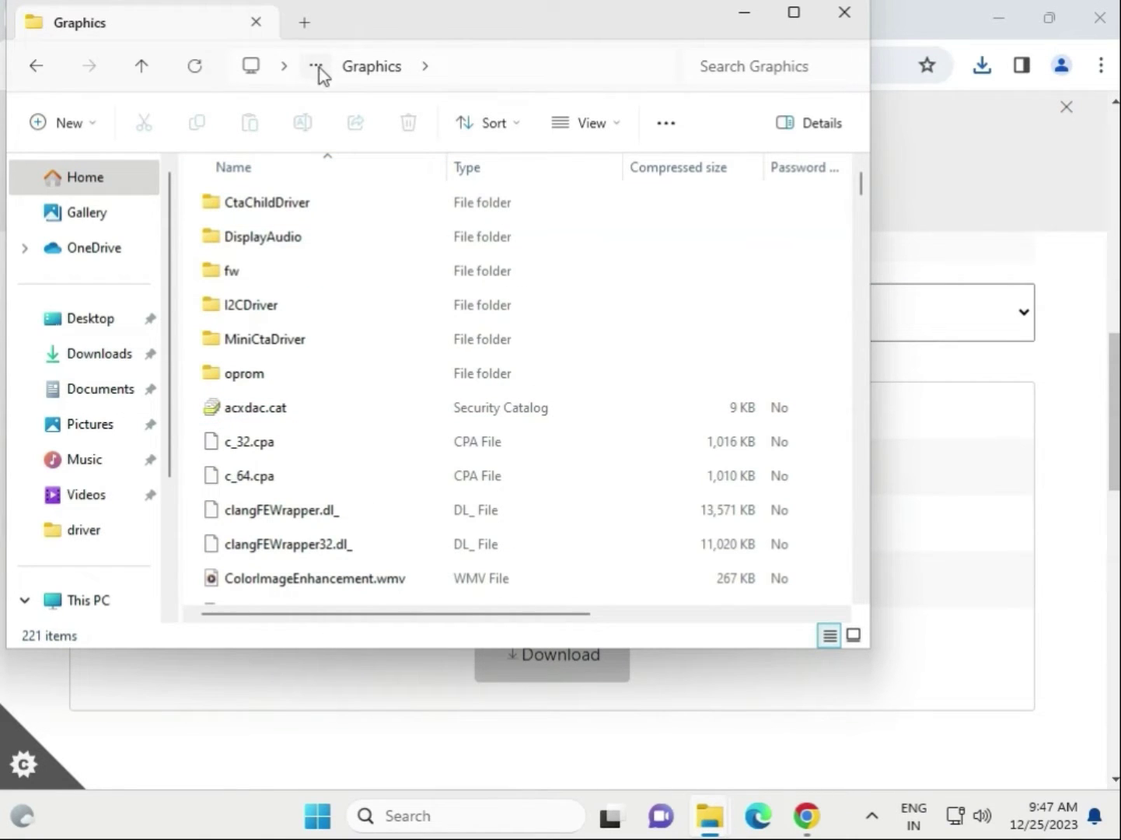
pyautogui.click(34, 66)
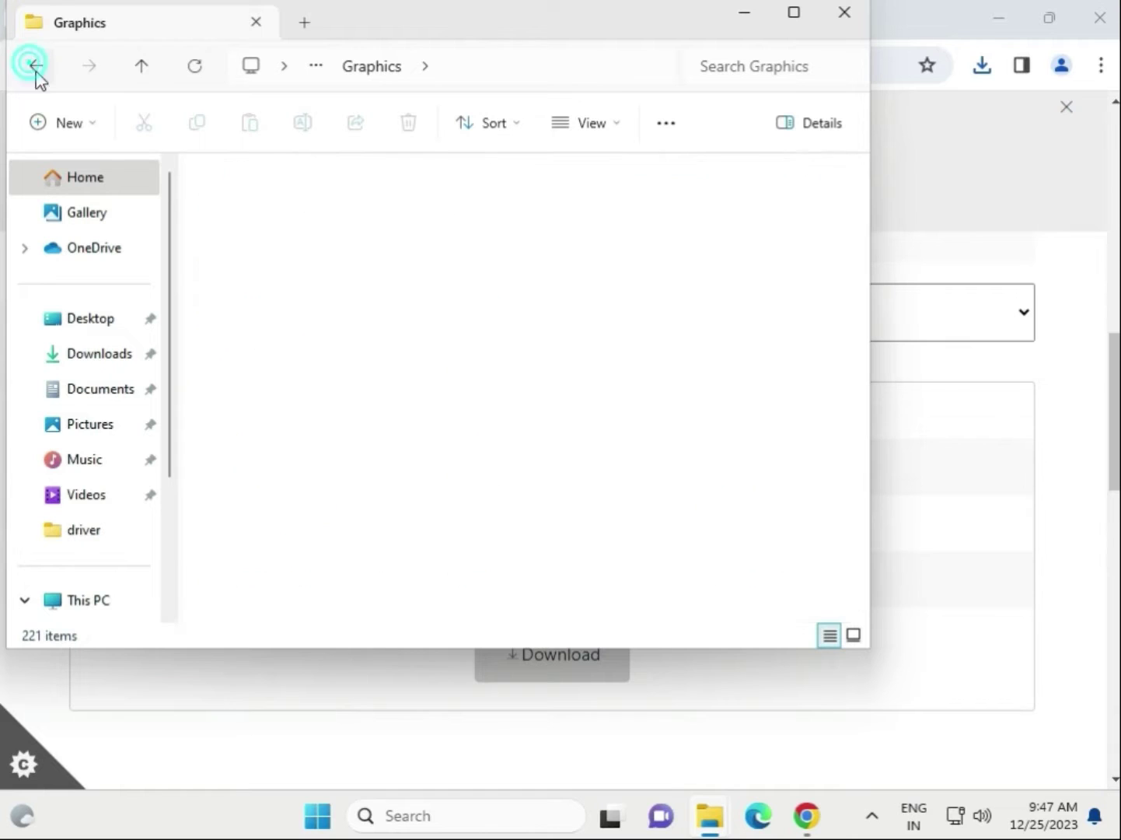
pyautogui.click(284, 272)
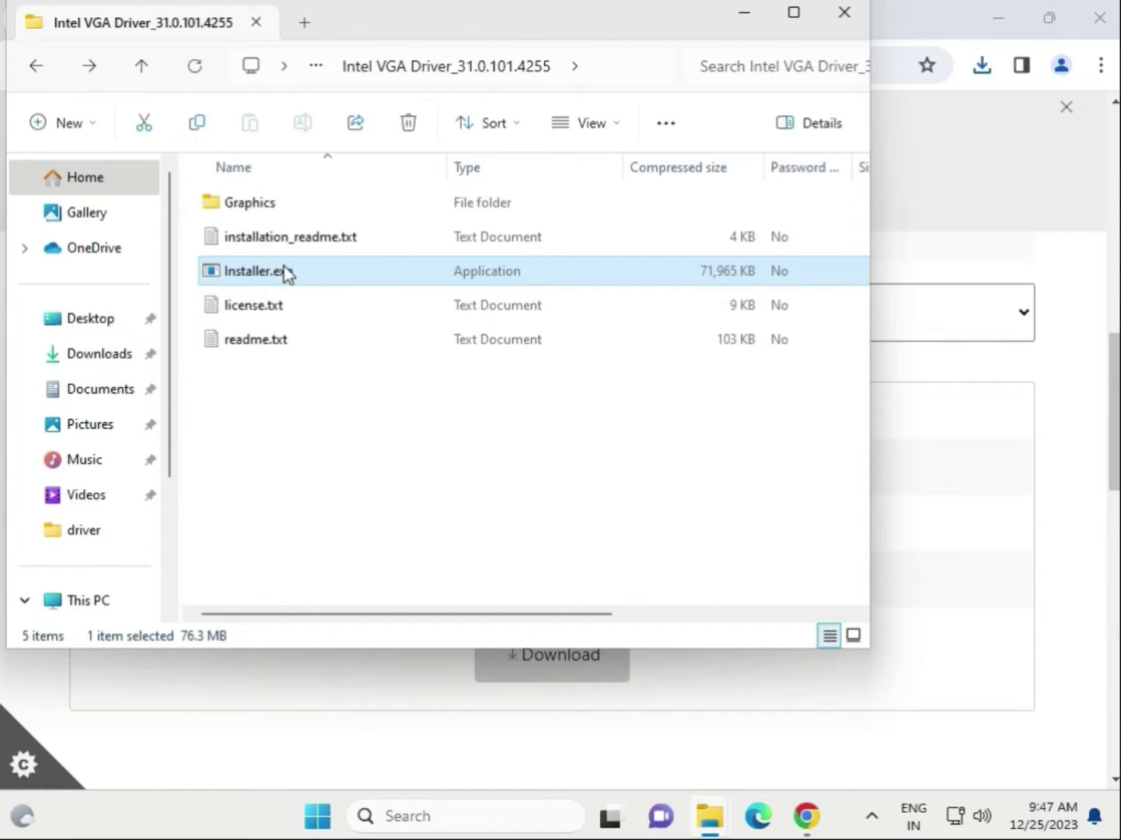
pyautogui.doubleClick(286, 274)
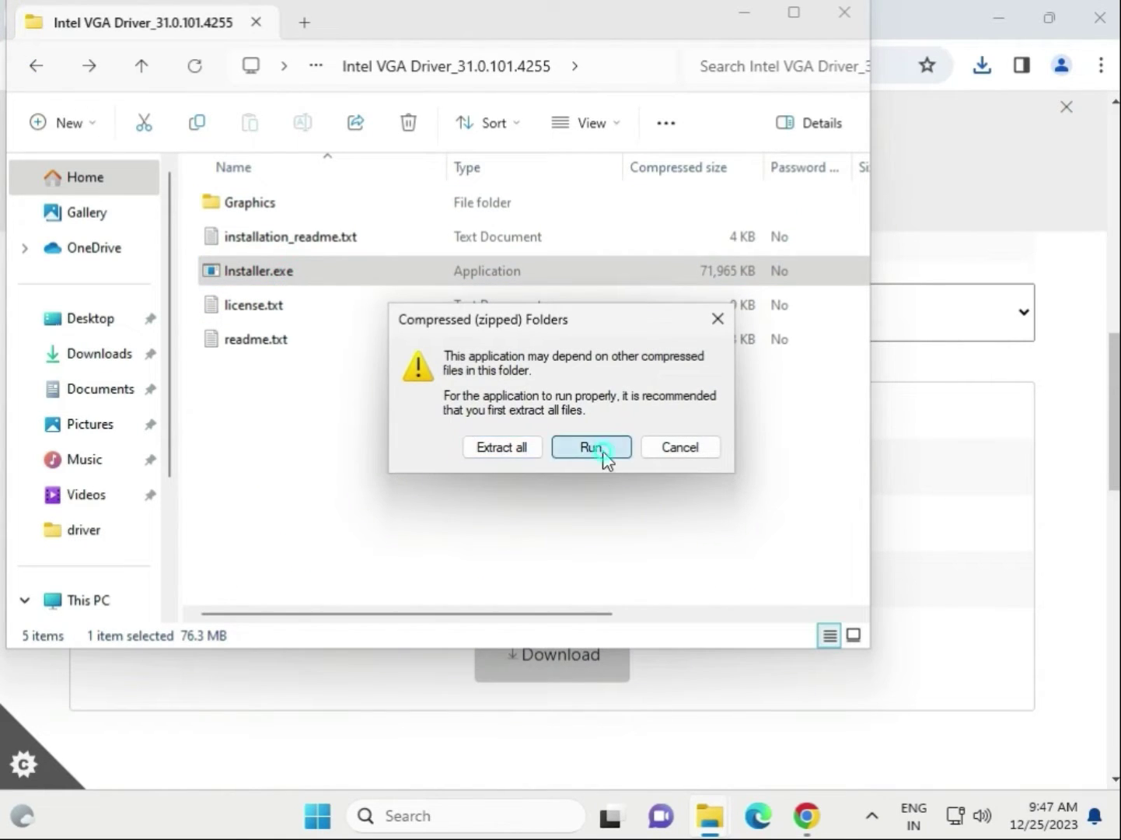
pyautogui.click(603, 451)
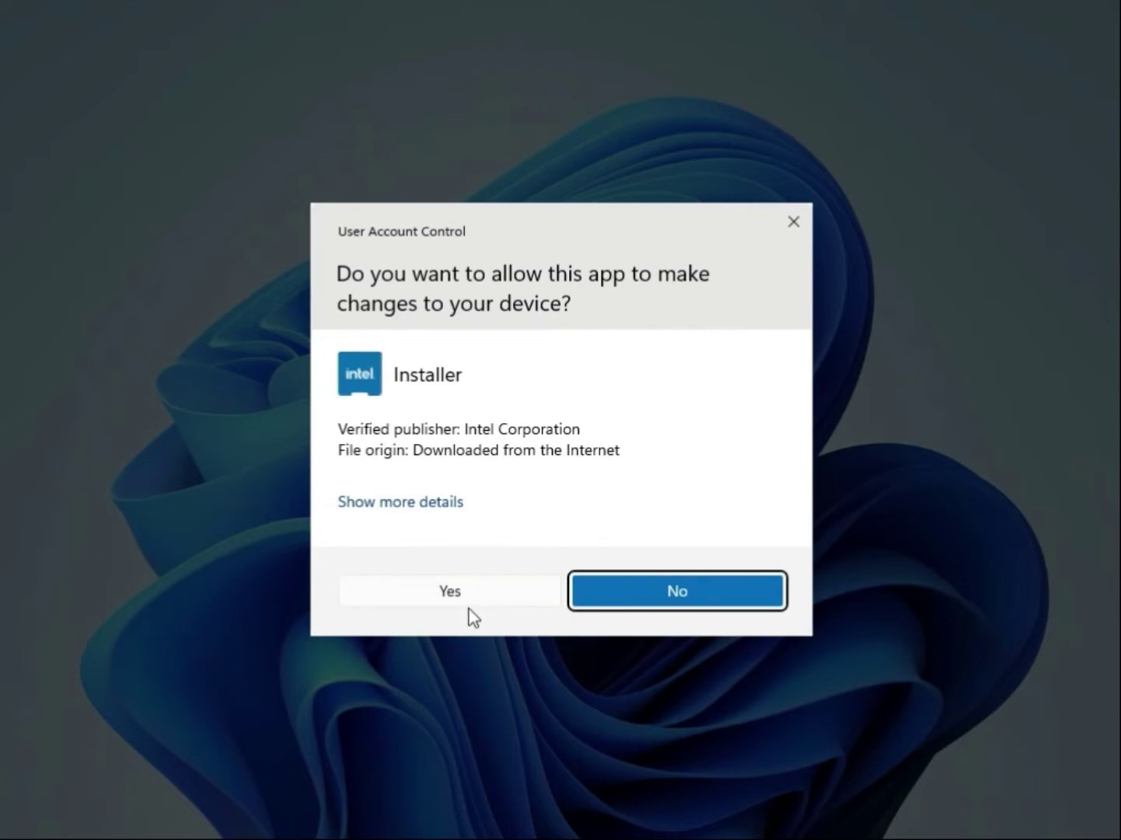
pyautogui.click(469, 601)
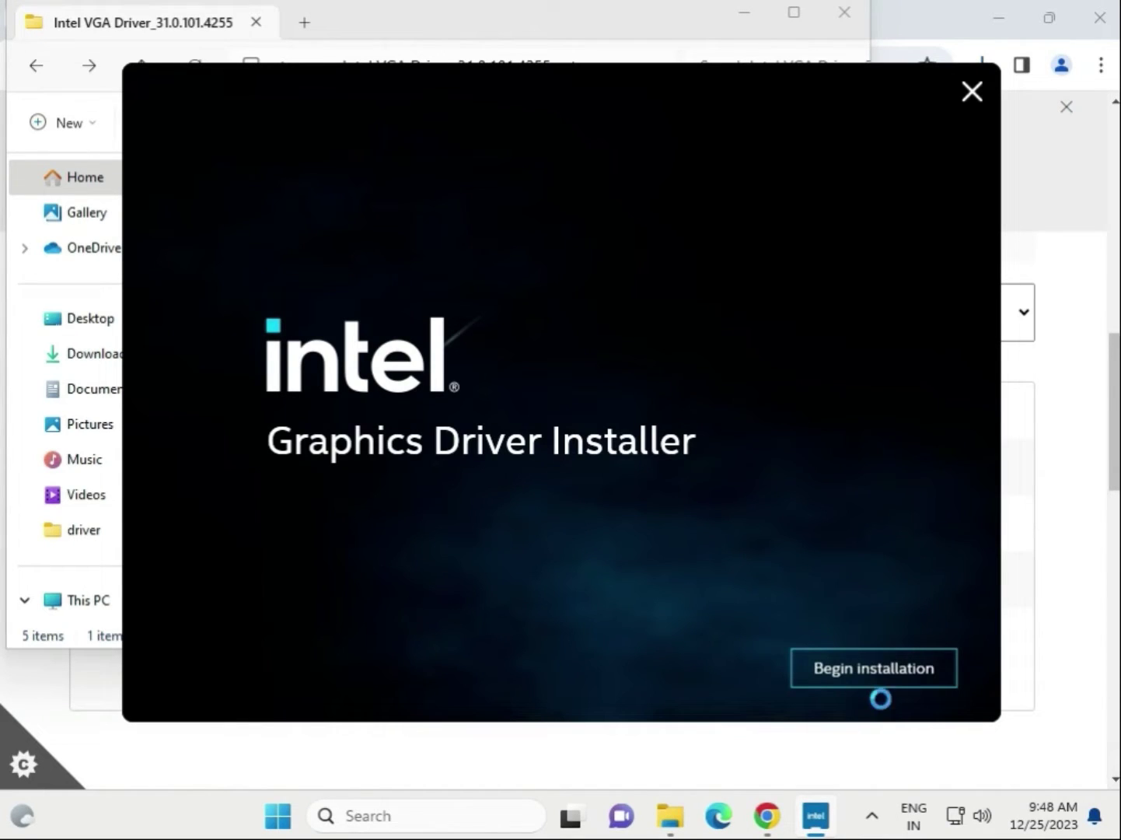
# - Begin the Intel graphics driver installation and dismiss the 'No driver was found' error (exit code 8)
pyautogui.click(884, 670)
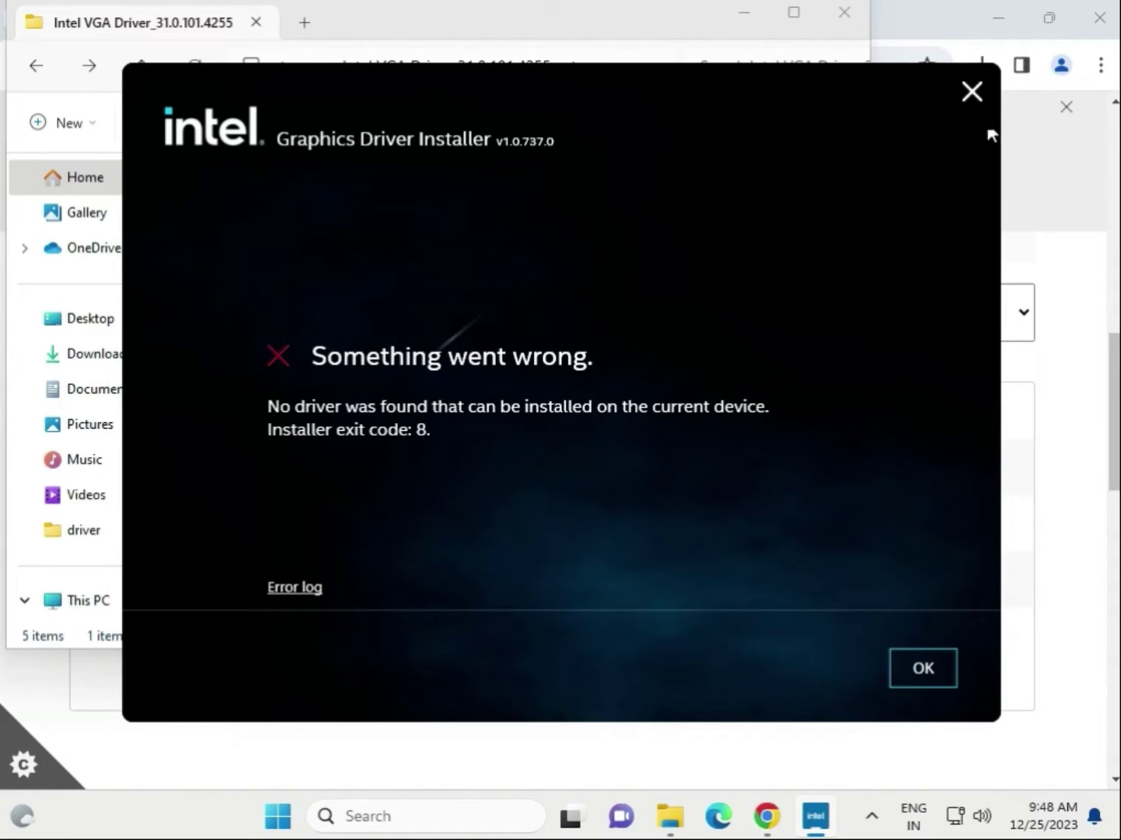
pyautogui.click(972, 92)
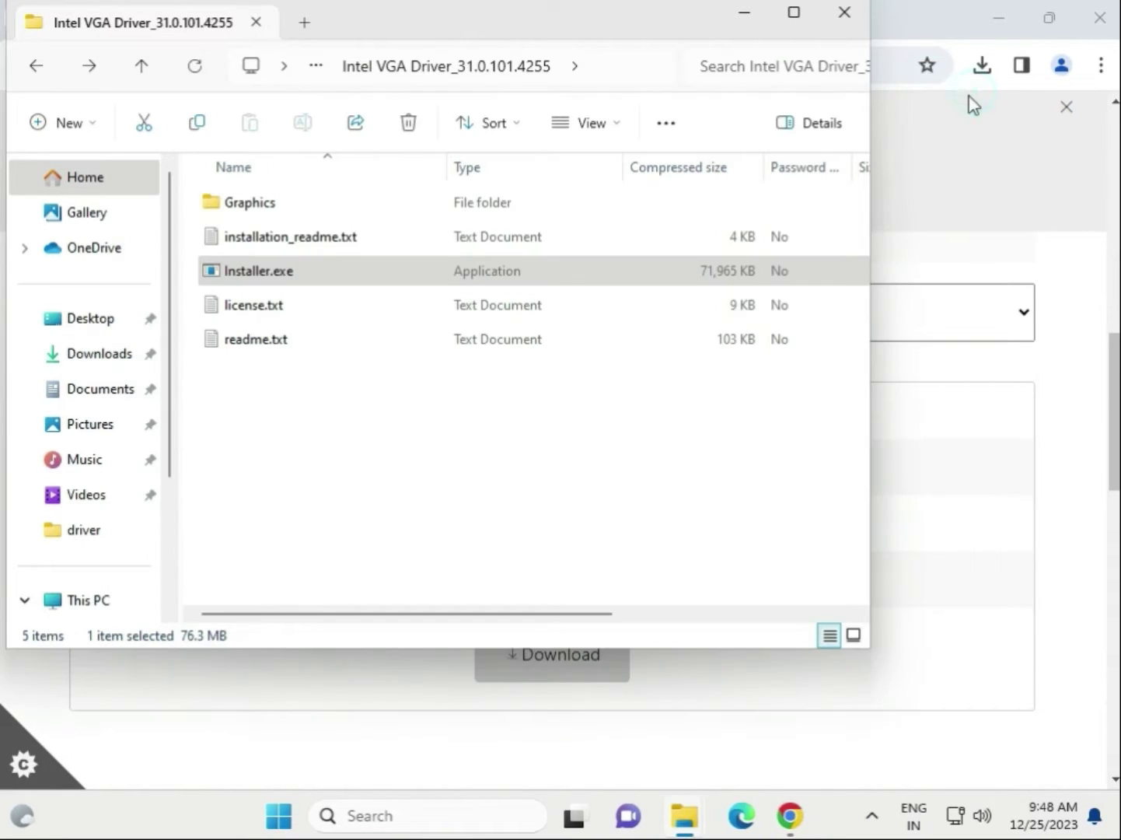
# - Close the driver folder window, switch to On-Board Audio Drivers, and download the MSI USB Audio FW Update Tool
pyautogui.click(834, 24)
pyautogui.click(364, 336)
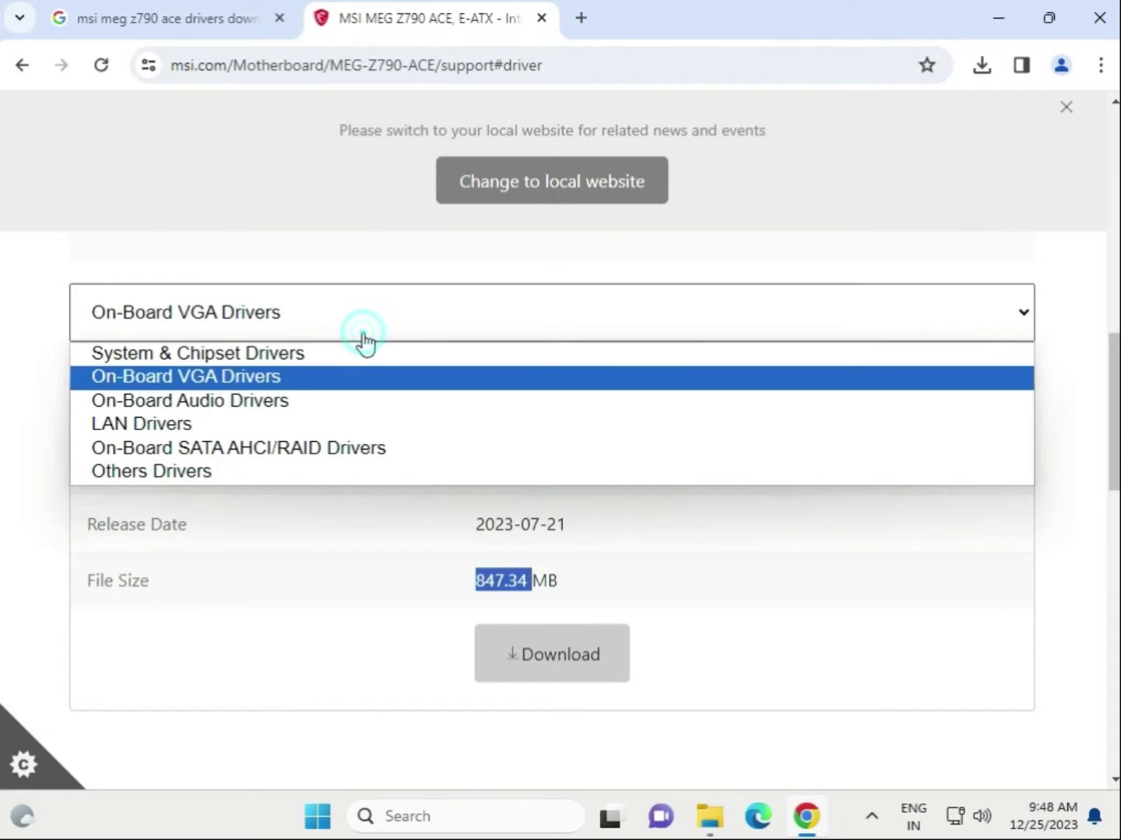
pyautogui.click(302, 402)
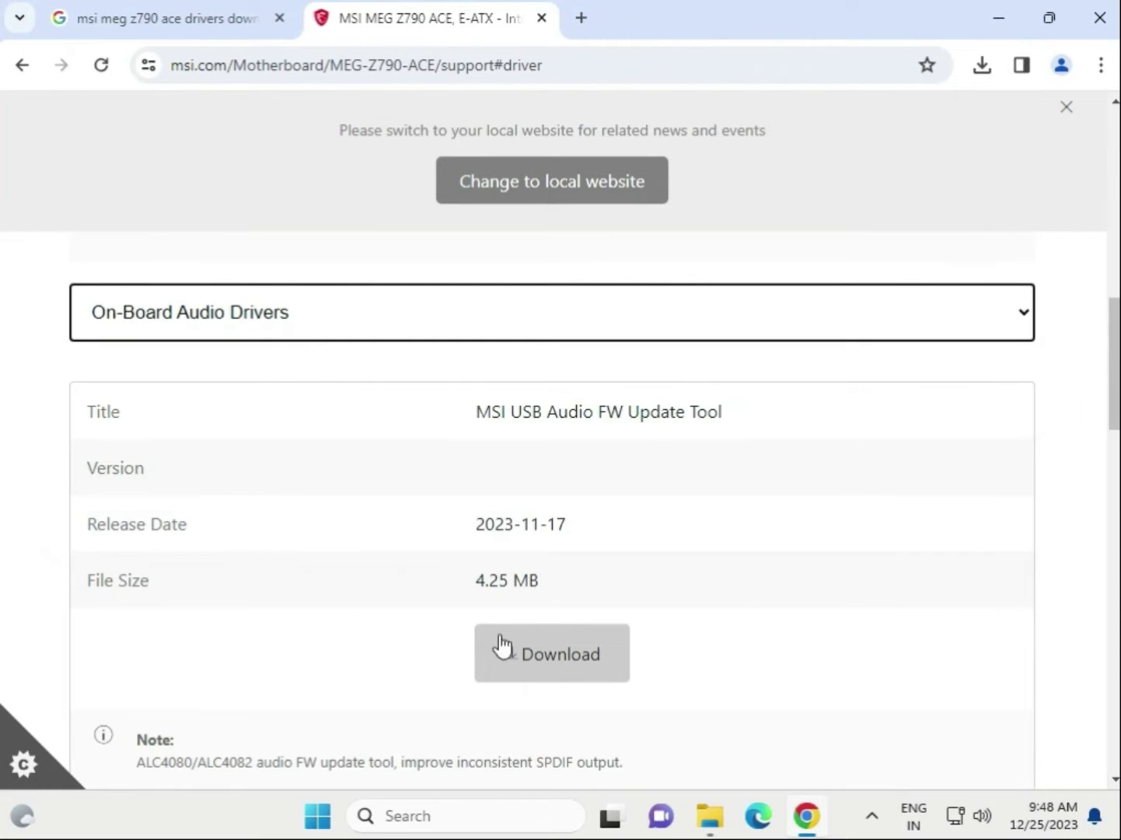
pyautogui.click(545, 661)
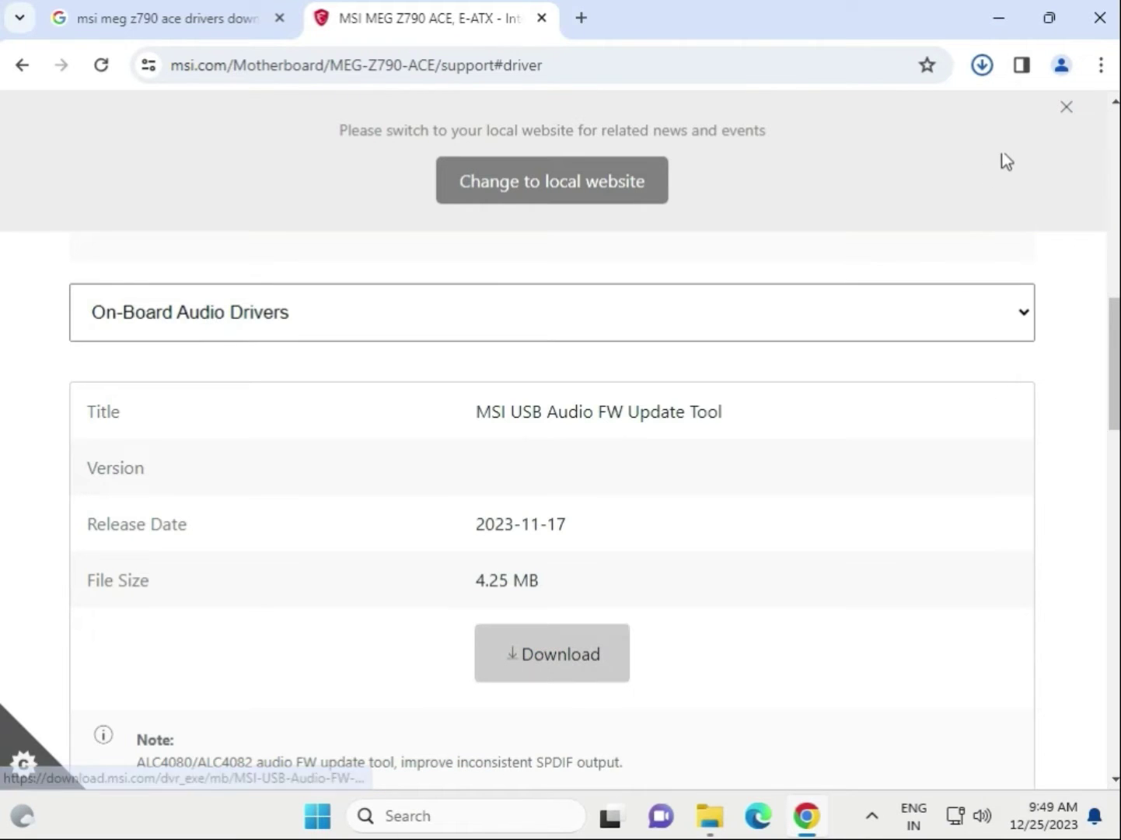
# - Run USB Audio FW Update Tool 3.0.27 from the zip, close it after it finds no USB Audio, and close the folder
pyautogui.click(779, 140)
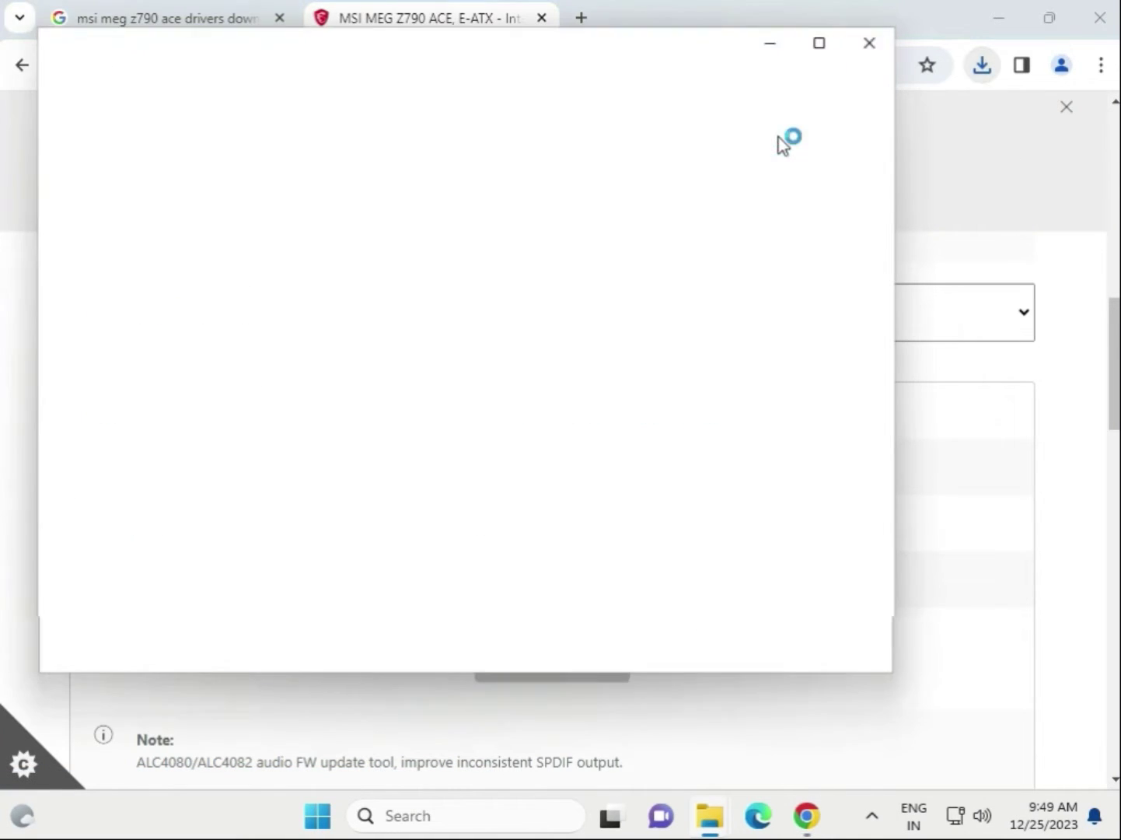
pyautogui.doubleClick(370, 233)
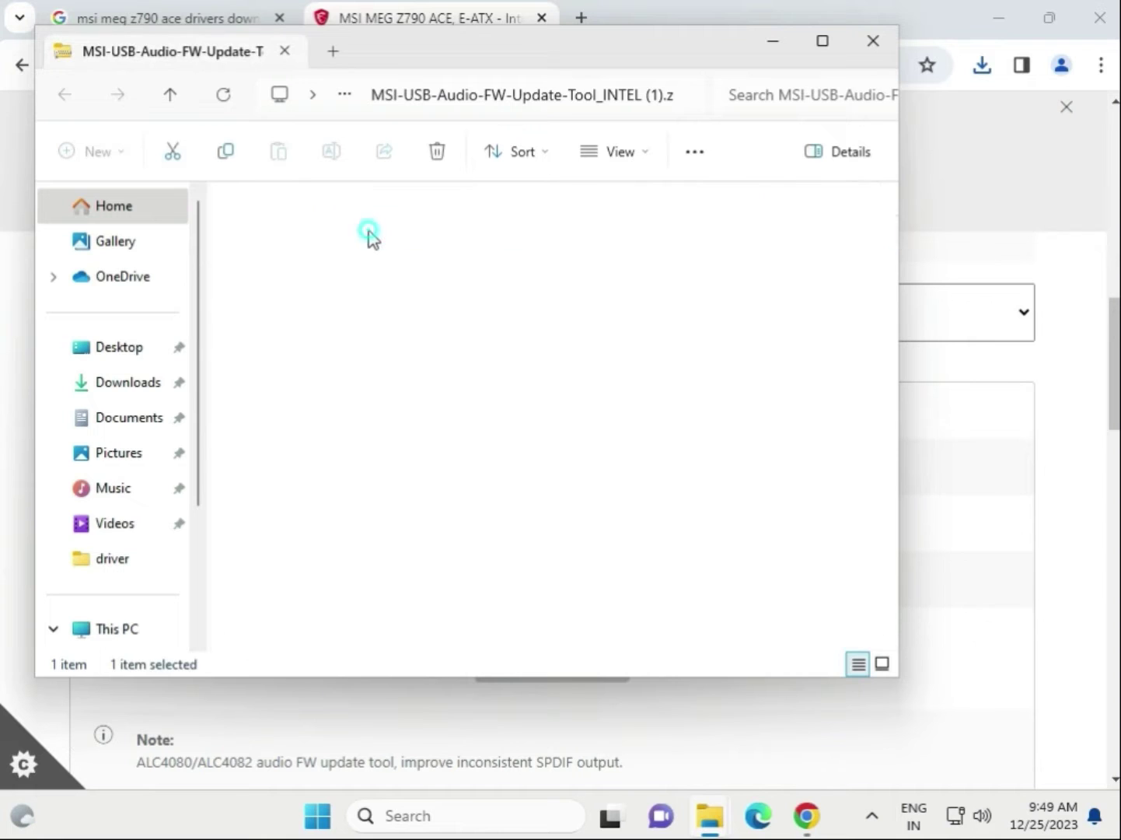
pyautogui.doubleClick(370, 233)
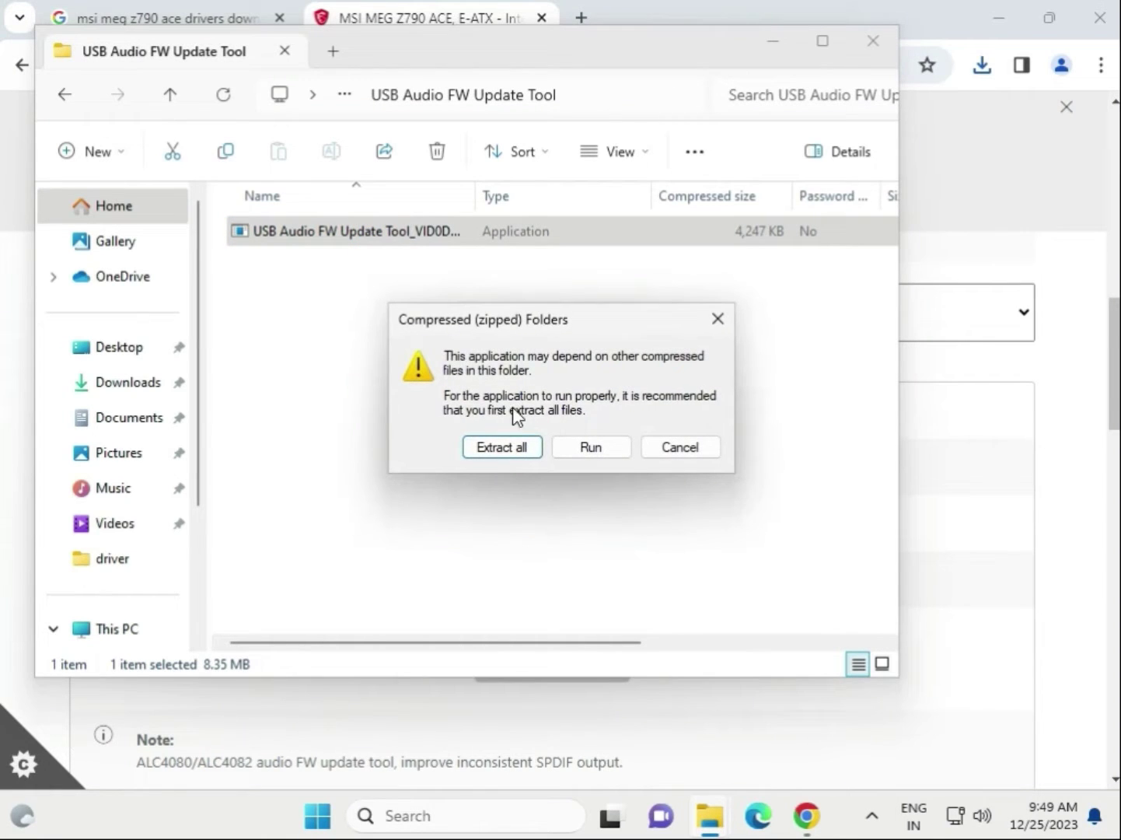
pyautogui.click(591, 447)
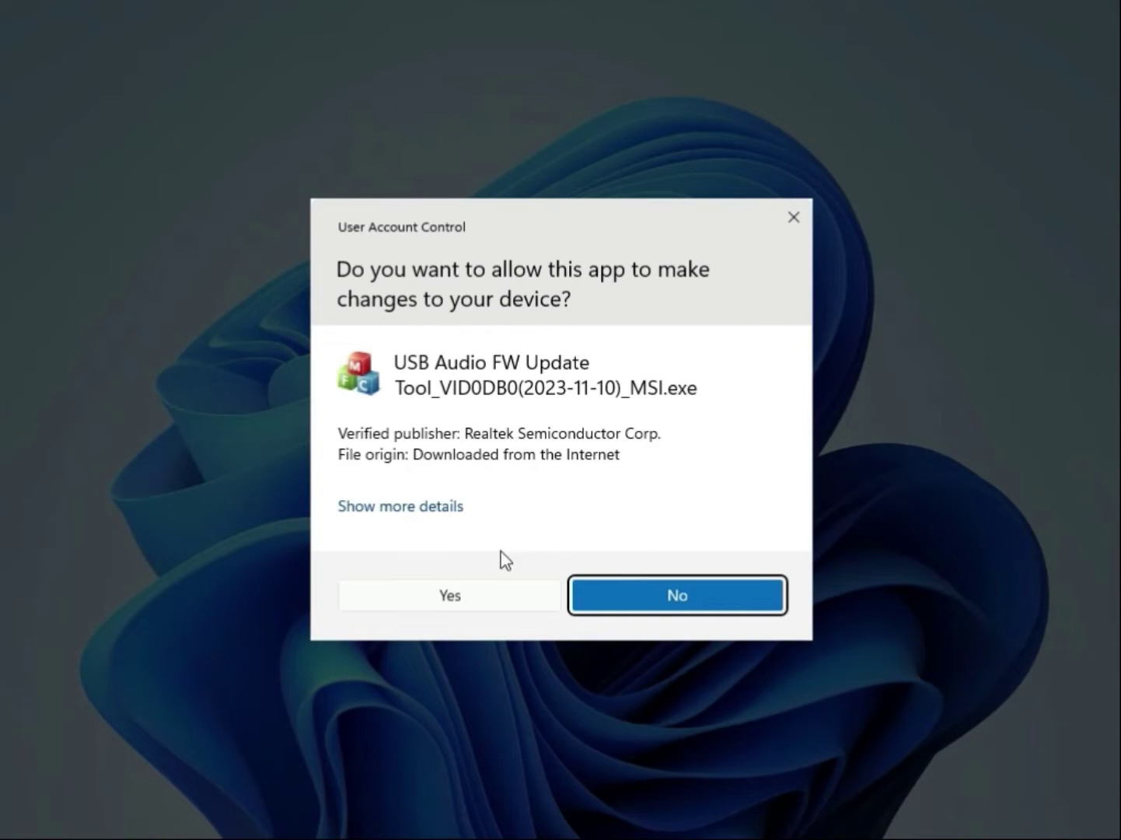
pyautogui.click(473, 595)
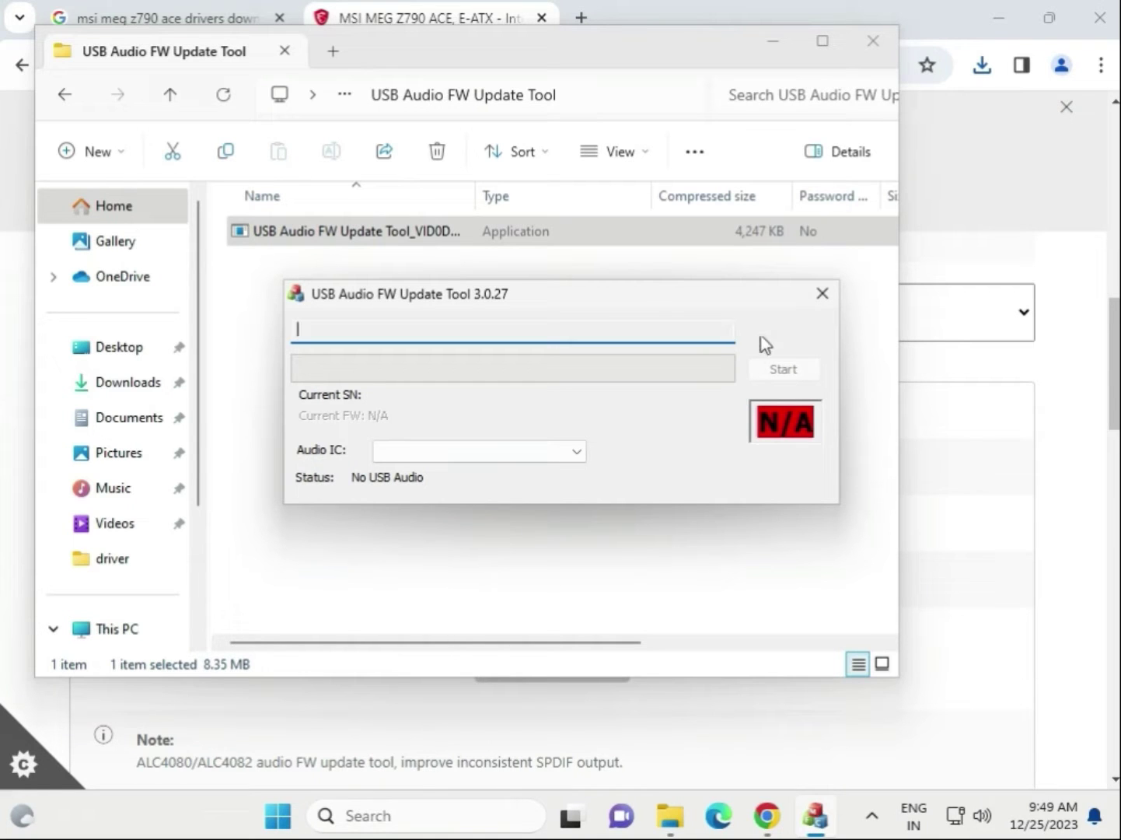
pyautogui.click(817, 293)
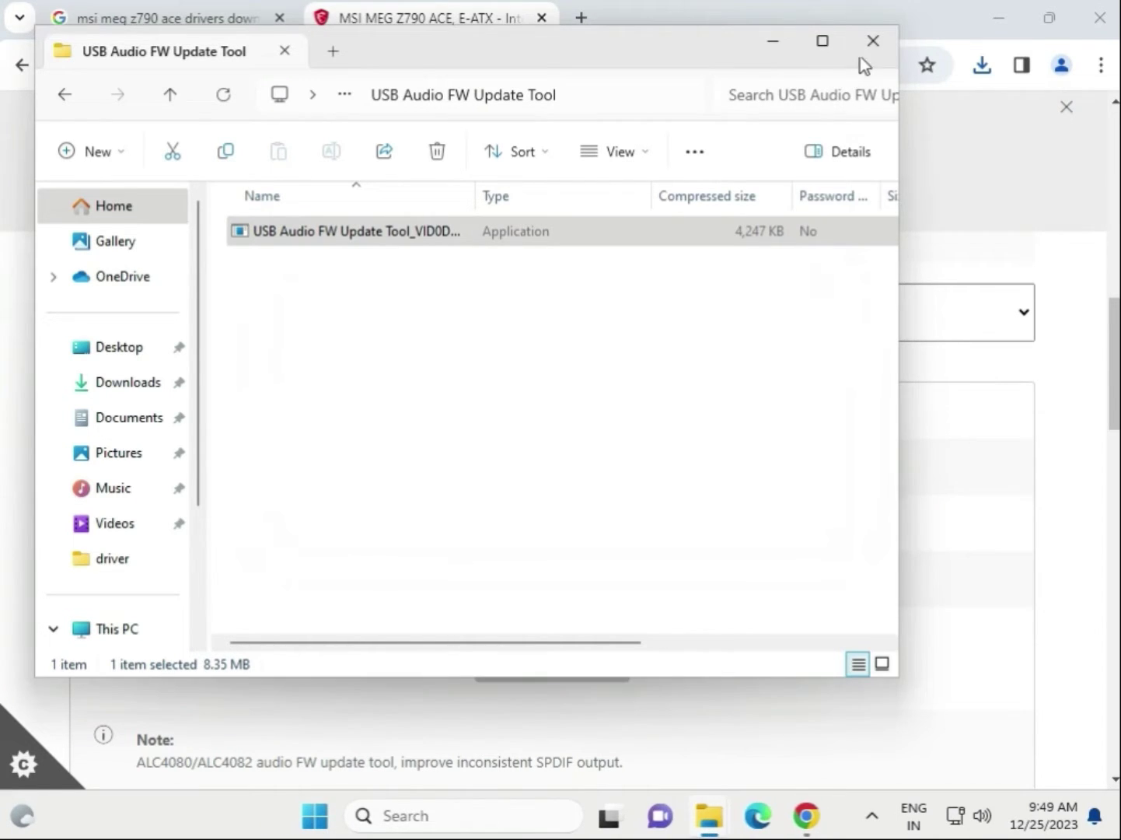
pyautogui.click(872, 40)
# - Download the Realtek HD Universal Driver 6.3.9600.2353 (17.79 MB) from the on-board audio list
pyautogui.scroll(-6, 544, 545)
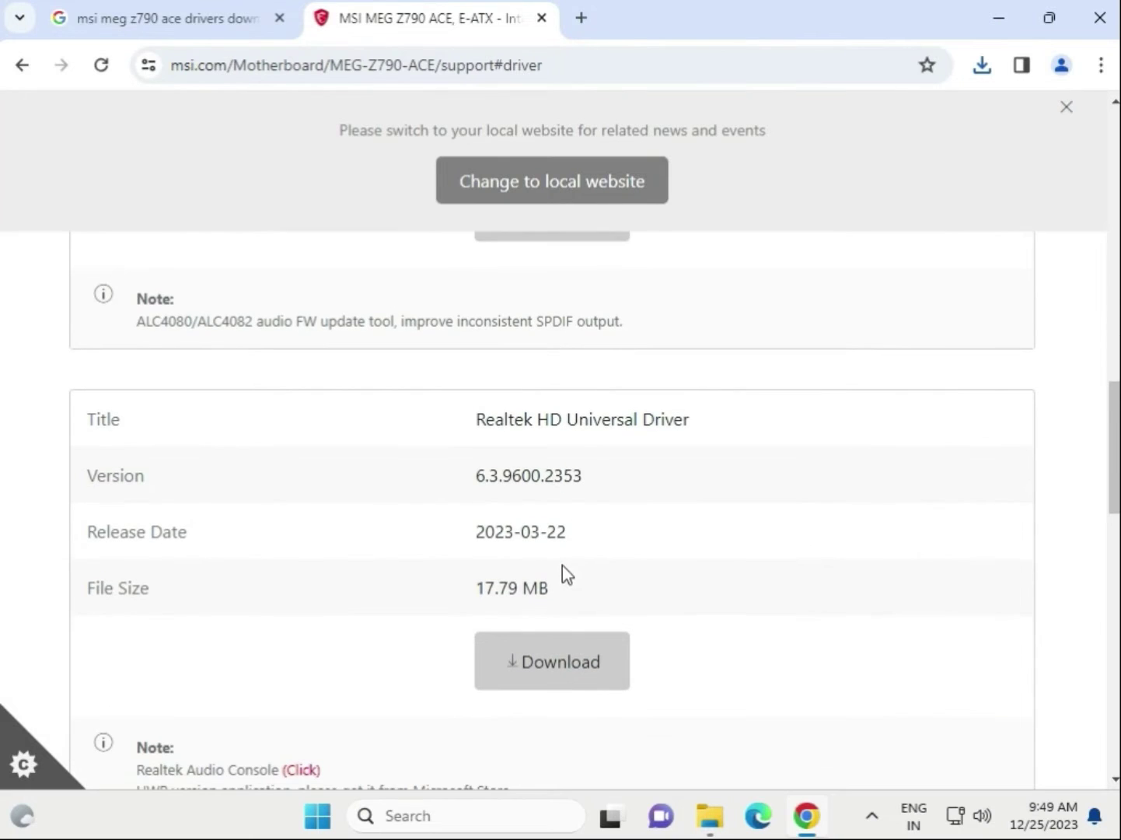
pyautogui.scroll(5, 484, 502)
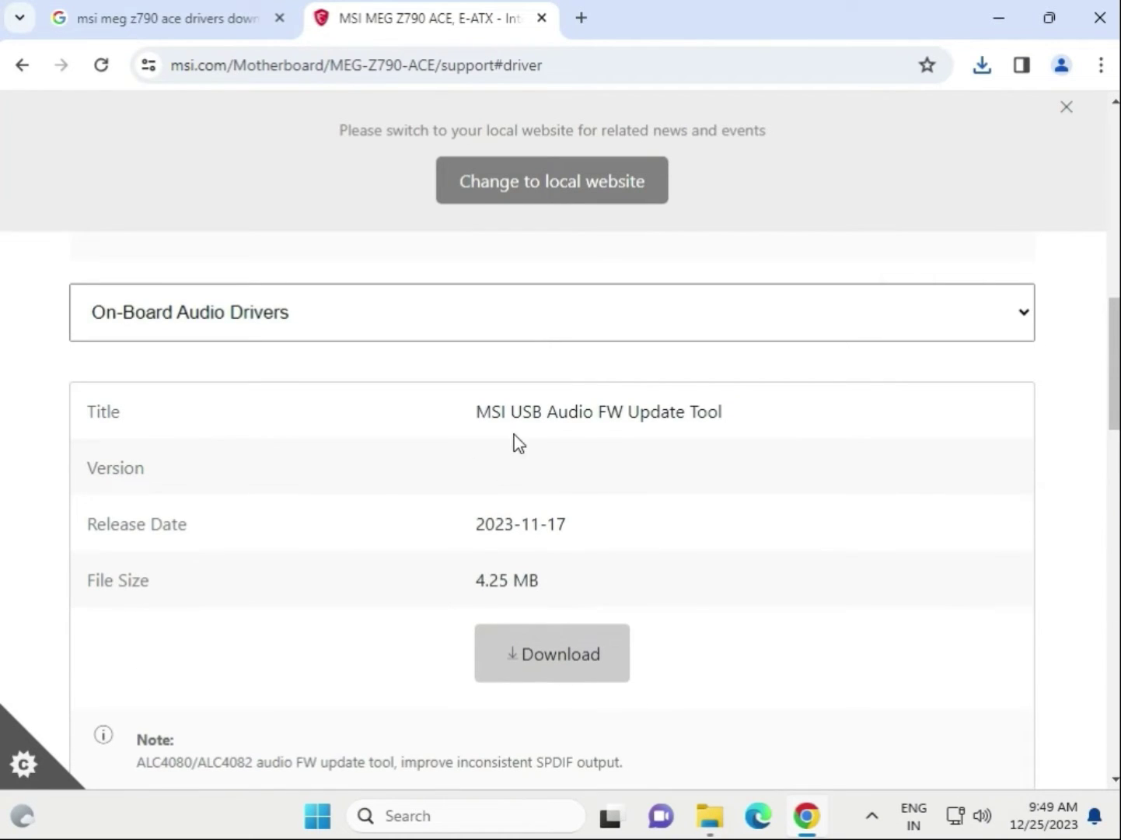
pyautogui.doubleClick(700, 410)
pyautogui.scroll(-8, 686, 488)
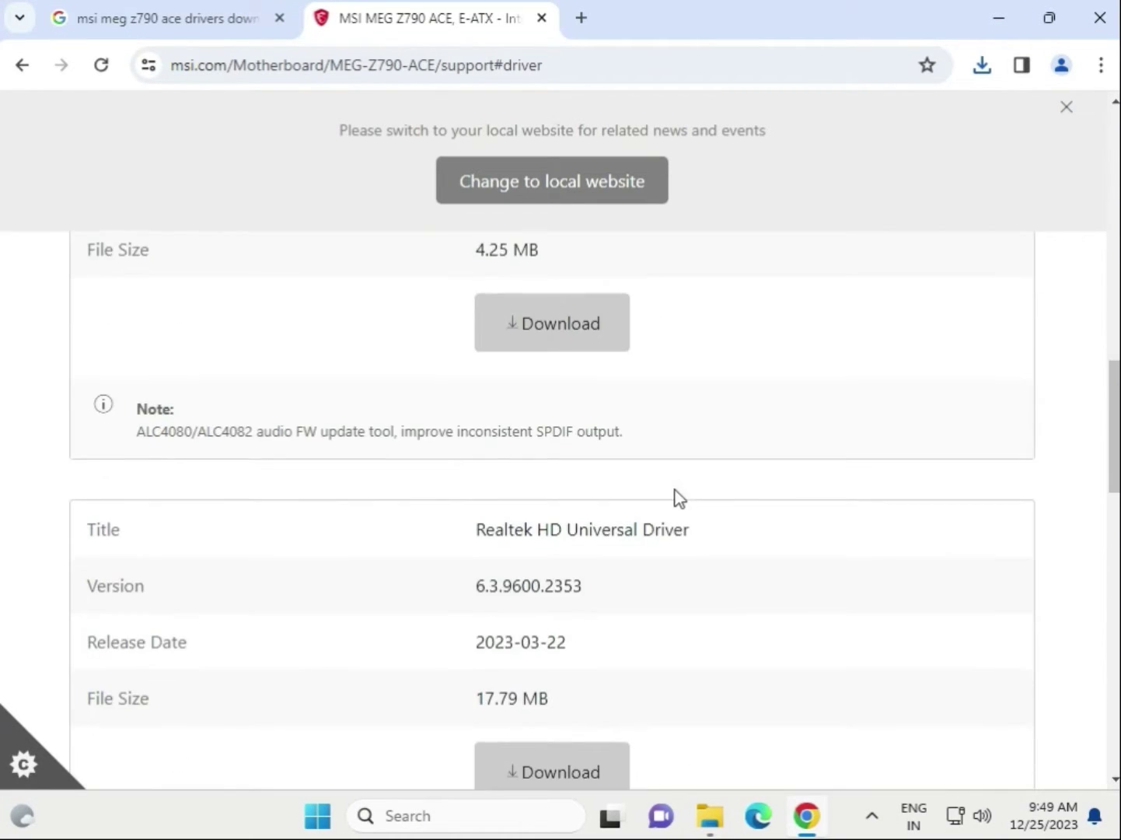
pyautogui.scroll(5, 657, 525)
pyautogui.moveTo(568, 531); pyautogui.dragTo(673, 533)
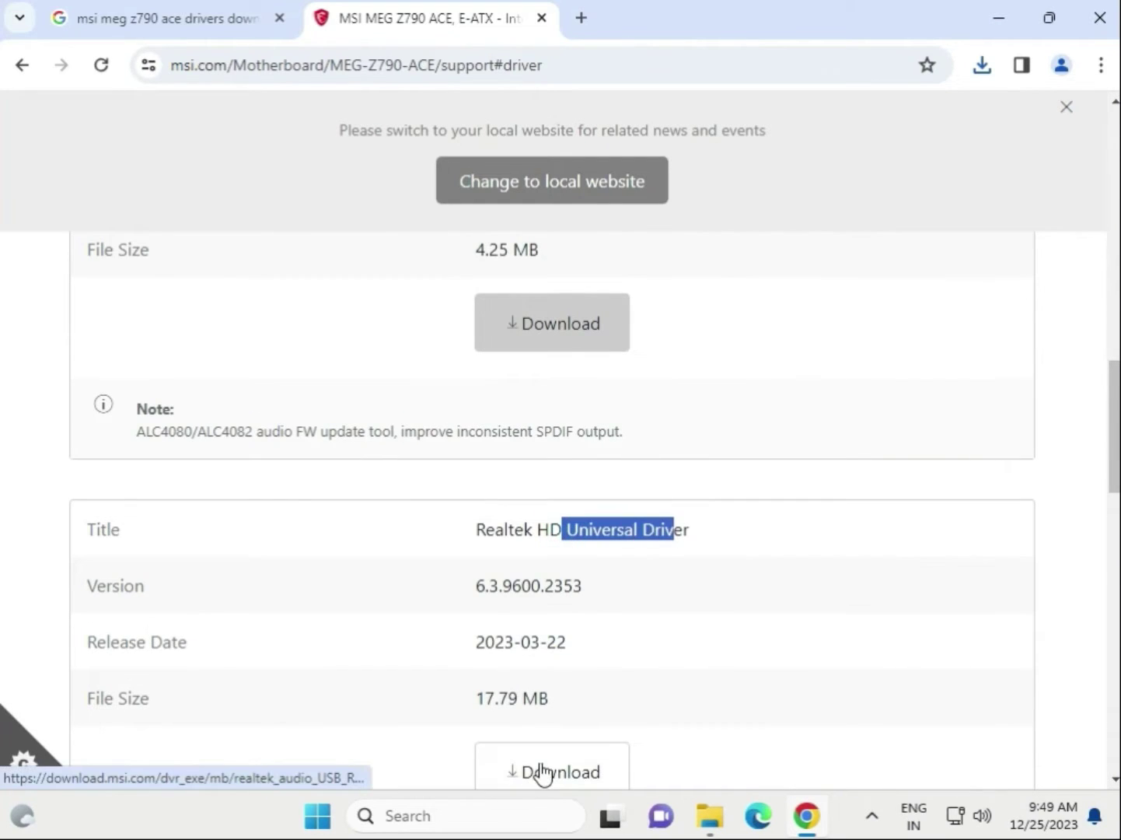
pyautogui.click(544, 771)
pyautogui.scroll(5, 554, 580)
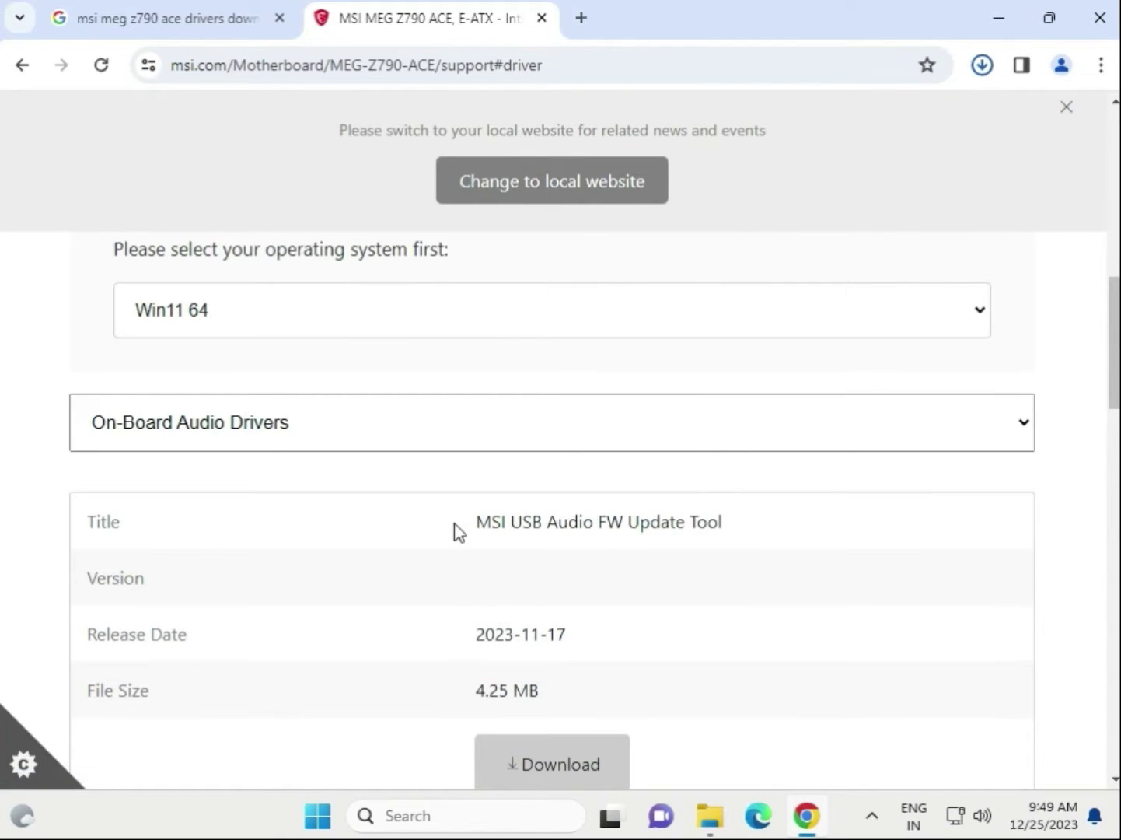
pyautogui.moveTo(477, 525); pyautogui.dragTo(748, 534)
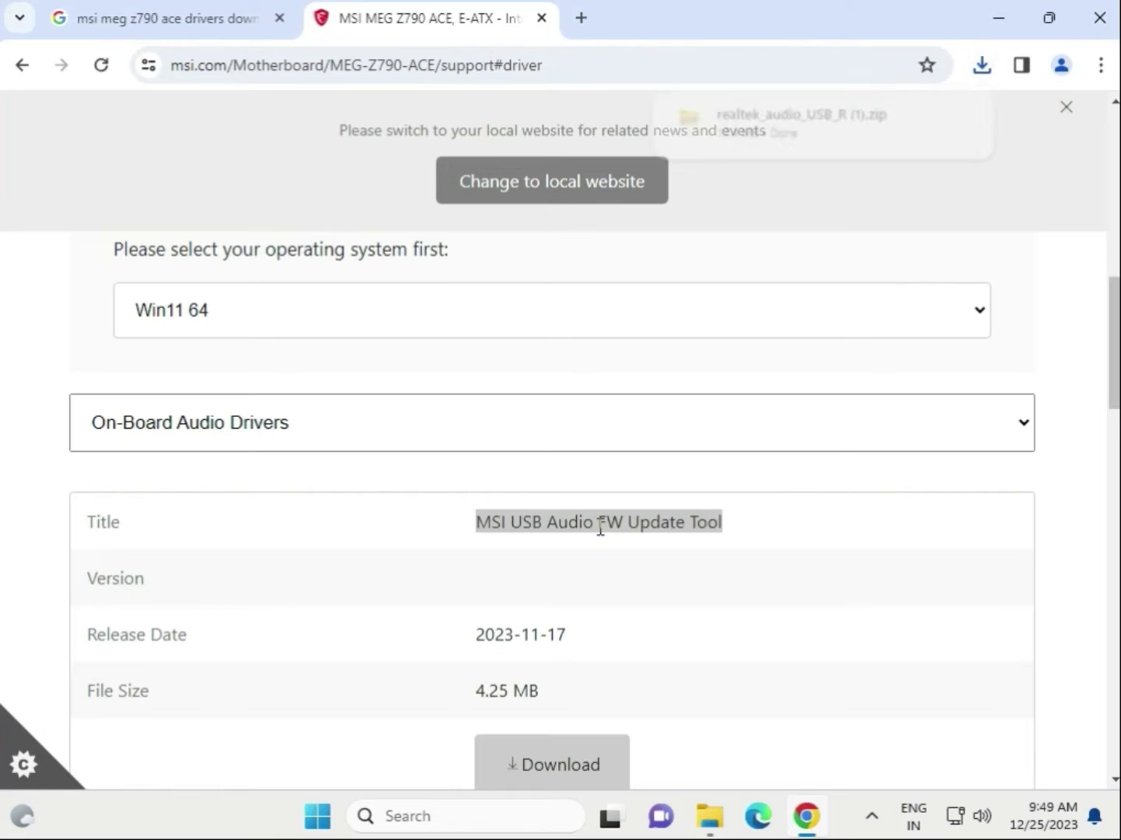
# - Open the downloaded Realtek zip and launch setup.exe from its Realtek Audio Driver folder
pyautogui.click(748, 135)
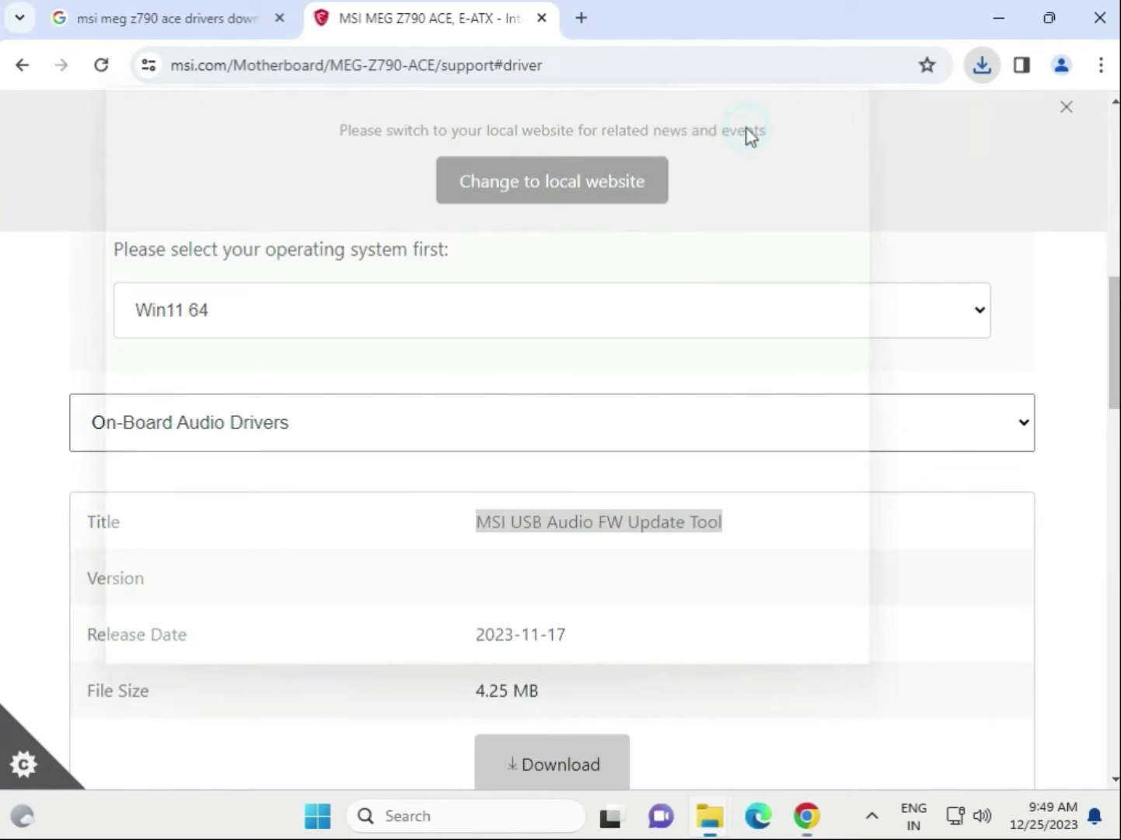
pyautogui.doubleClick(354, 261)
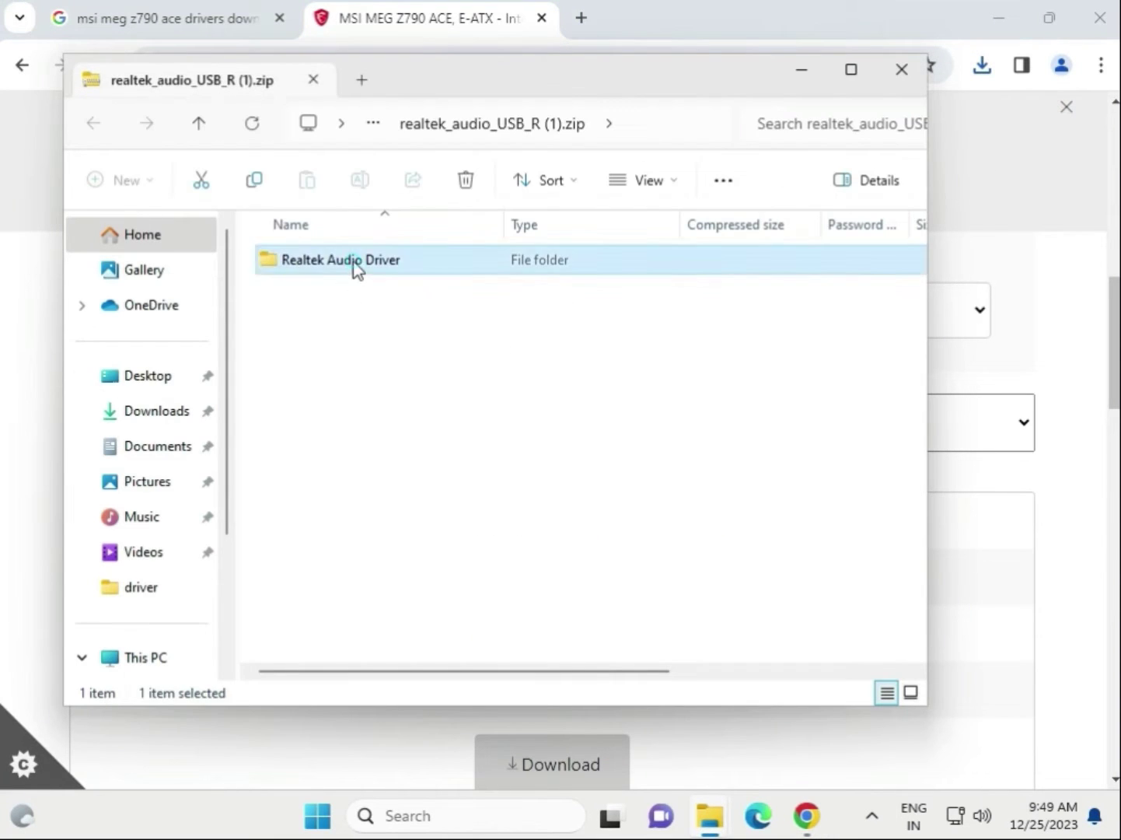
pyautogui.scroll(-10, 443, 482)
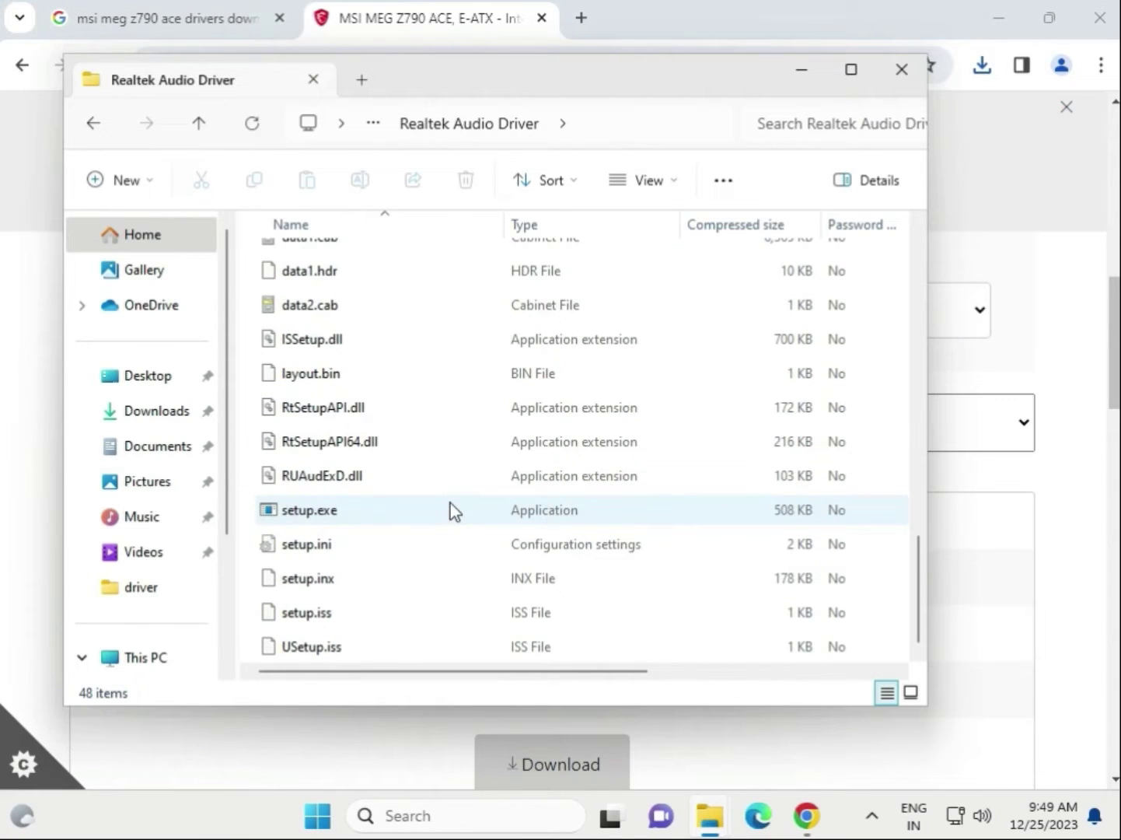
pyautogui.click(294, 513)
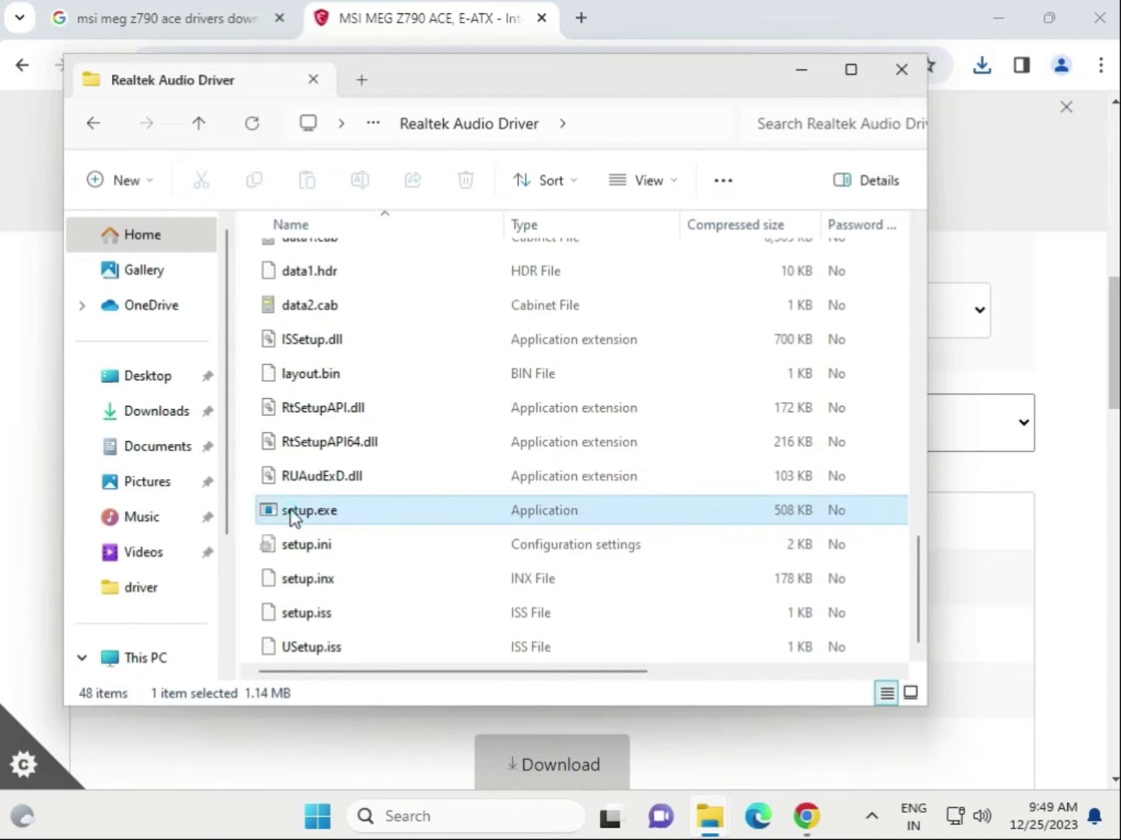
pyautogui.doubleClick(357, 506)
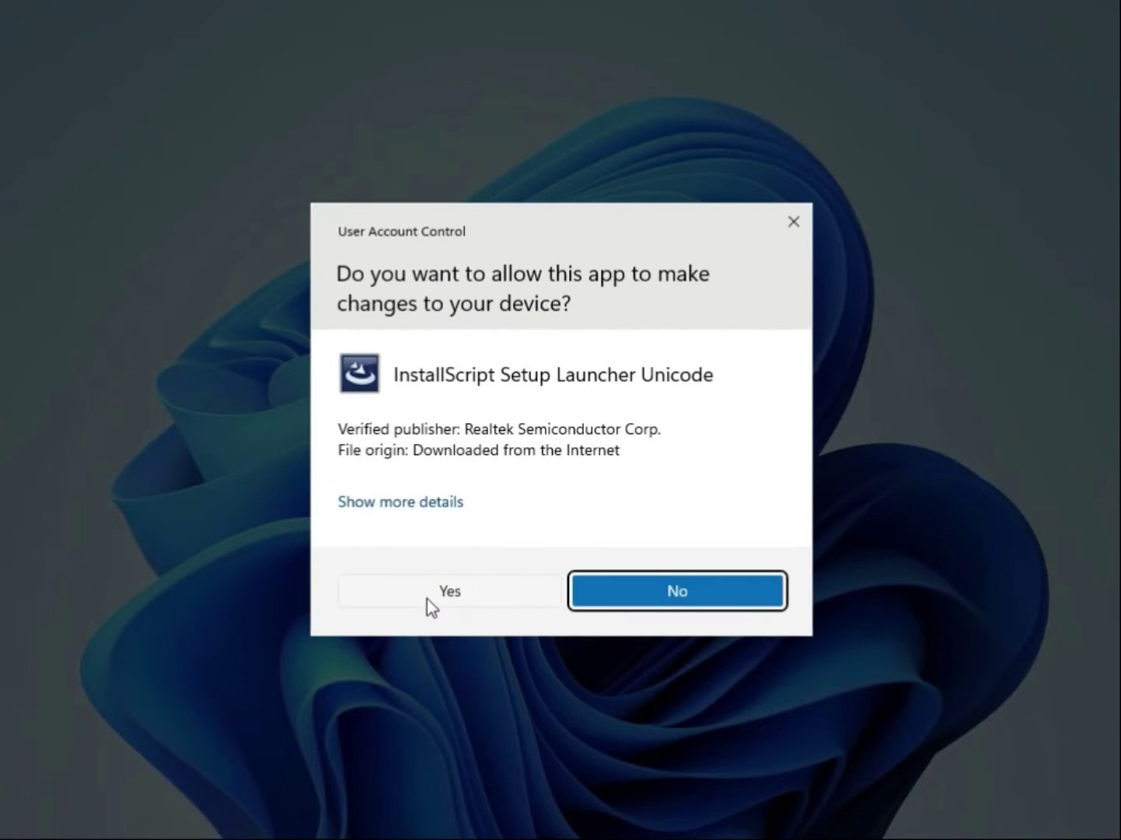
# - Approve and install the Realtek USB Audio driver, choosing to restart later
pyautogui.click(428, 598)
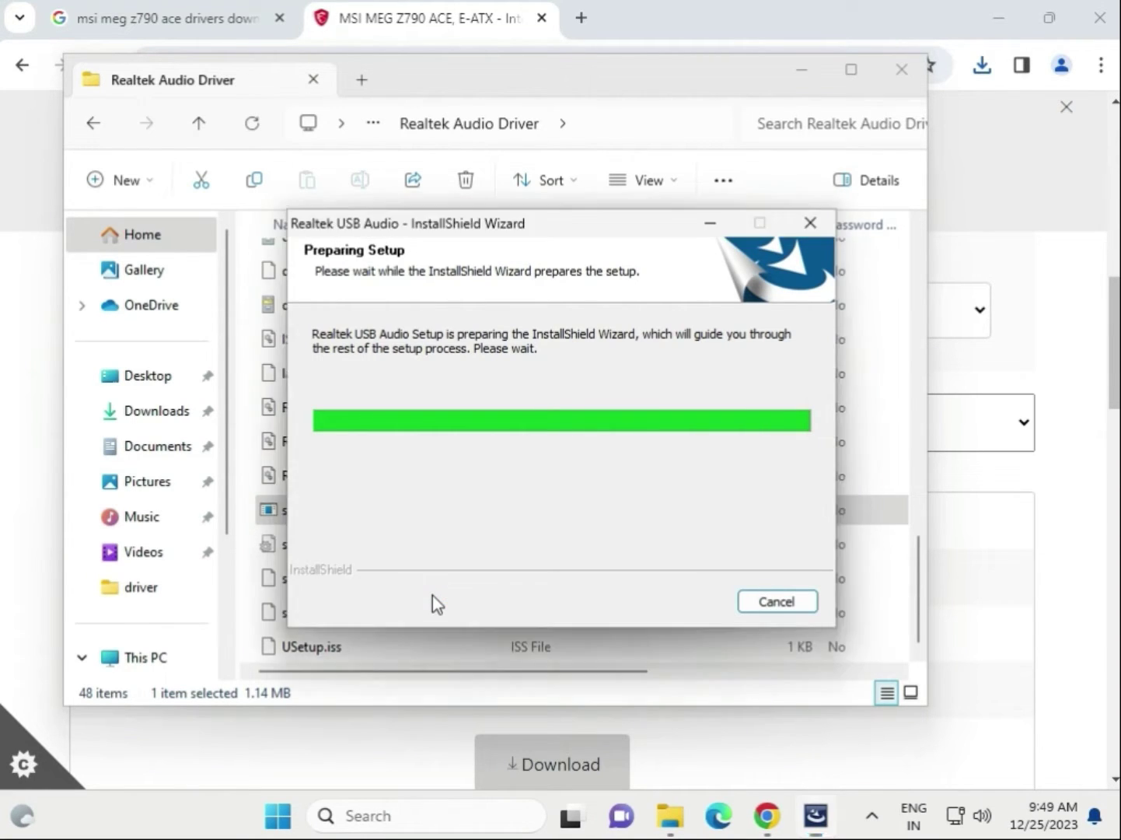
pyautogui.click(696, 603)
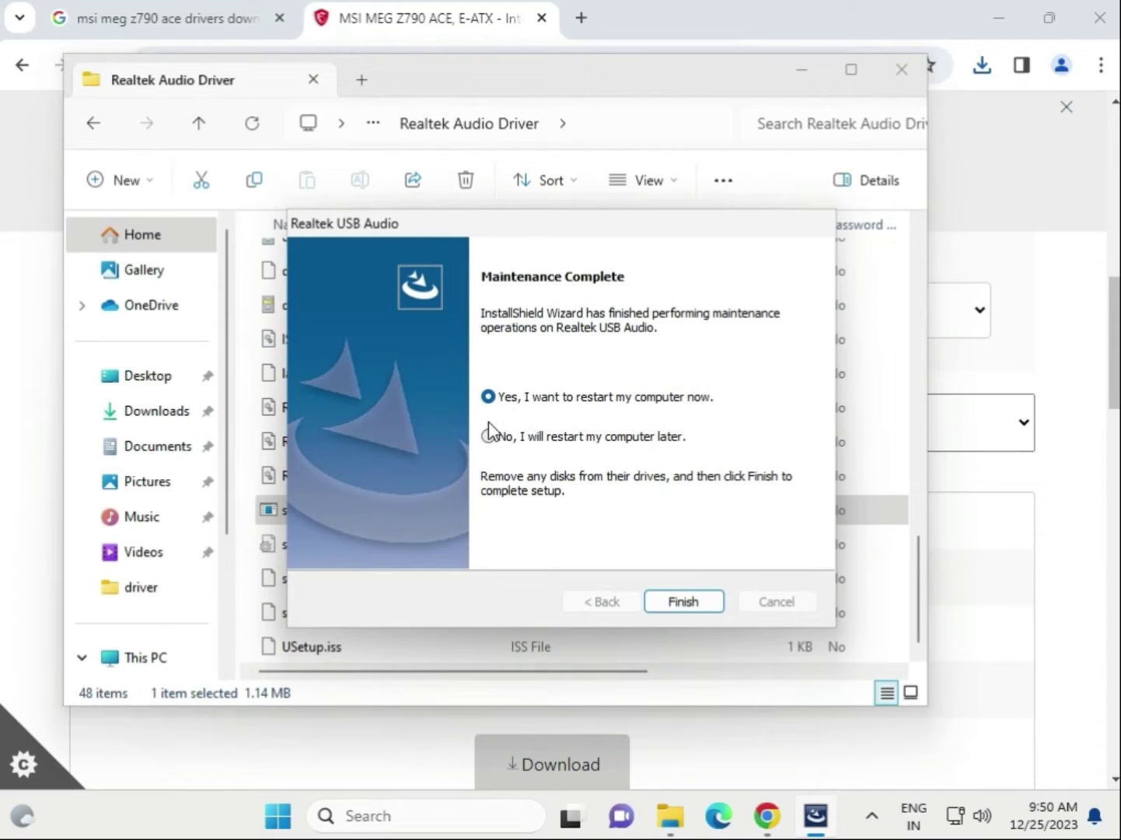
pyautogui.click(489, 435)
pyautogui.click(696, 604)
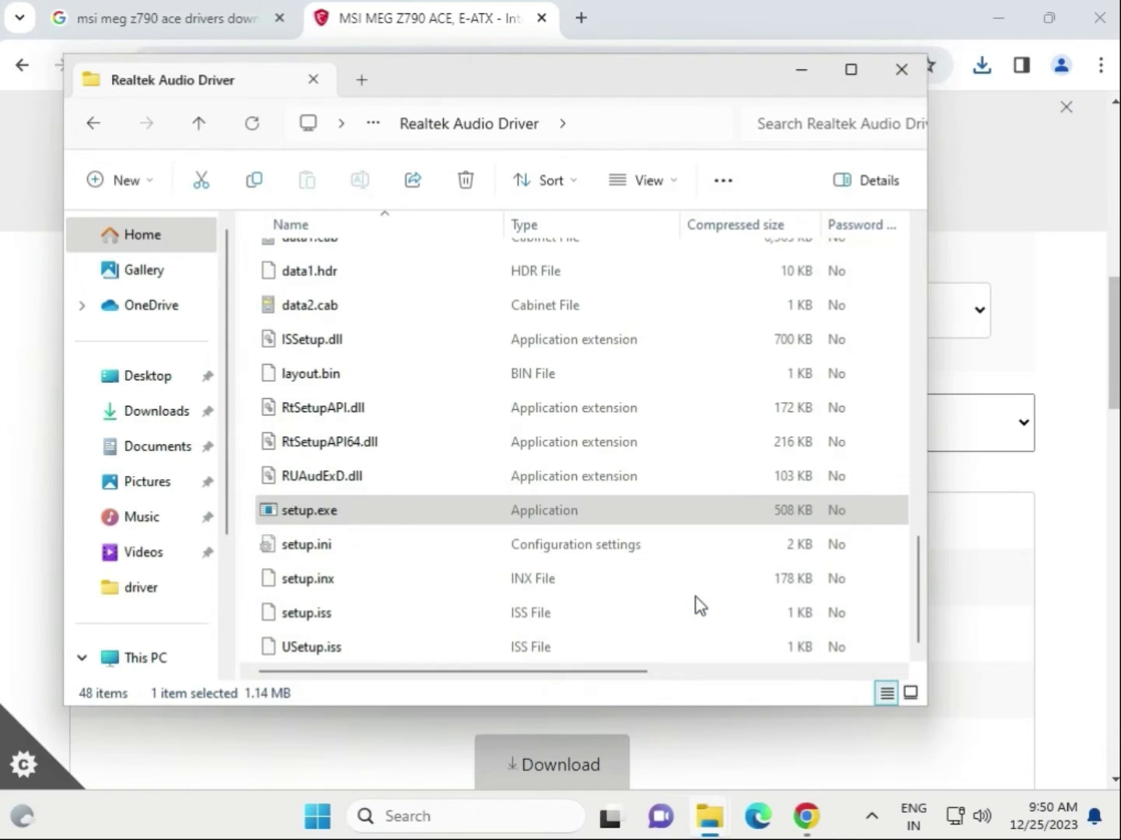
# - Close the Realtek folder and switch the MSI driver list to LAN Drivers
pyautogui.click(901, 69)
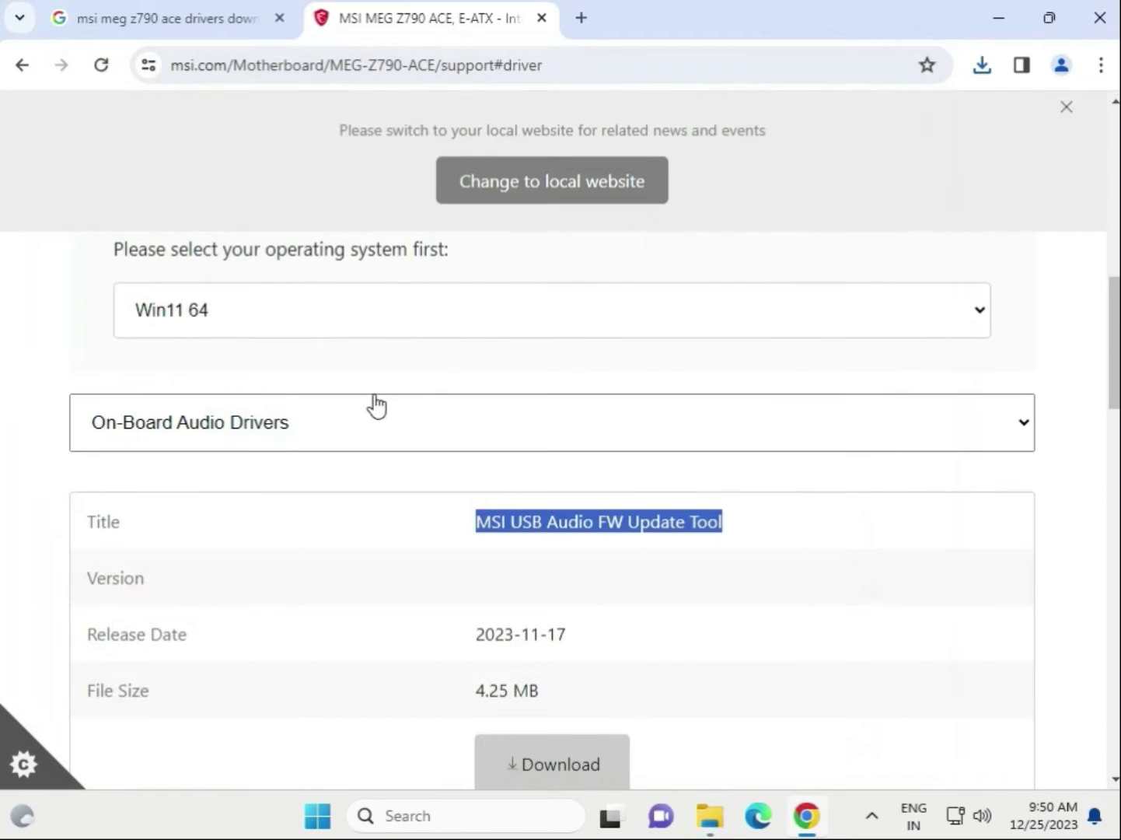
pyautogui.click(325, 425)
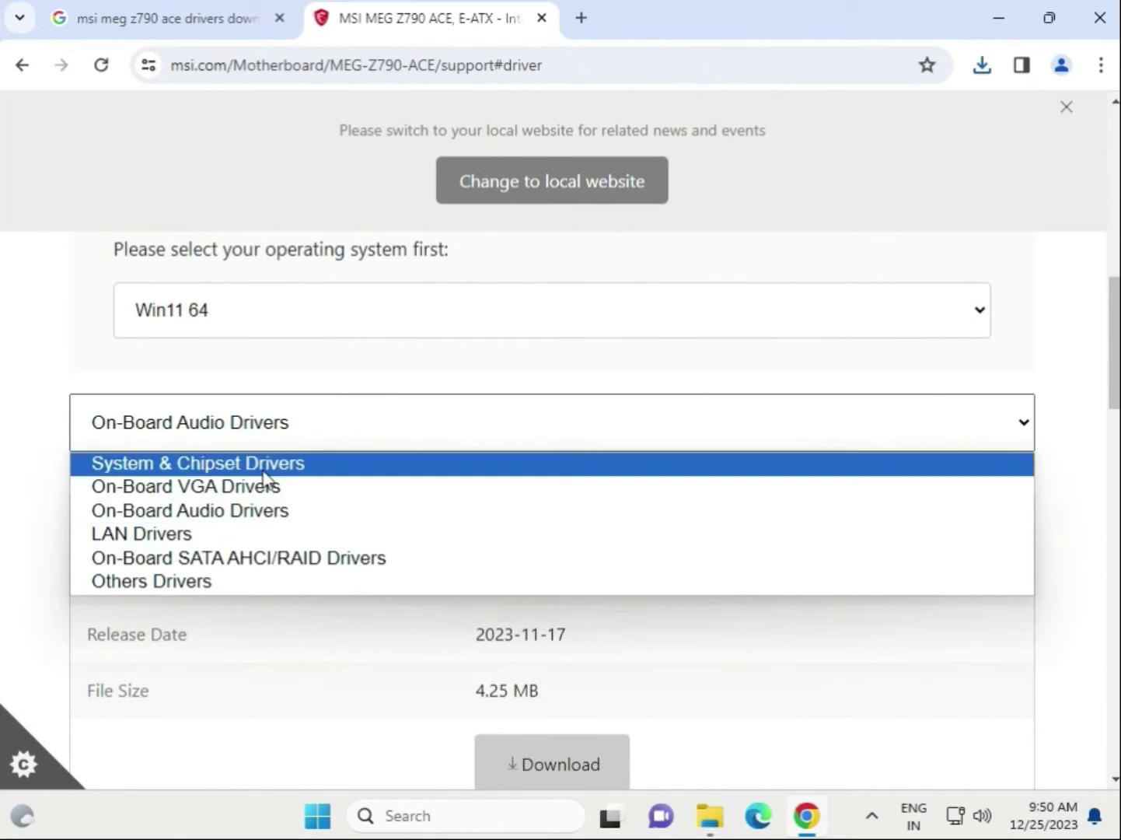
pyautogui.click(215, 534)
pyautogui.scroll(-1, 746, 635)
pyautogui.scroll(-1, 746, 635)
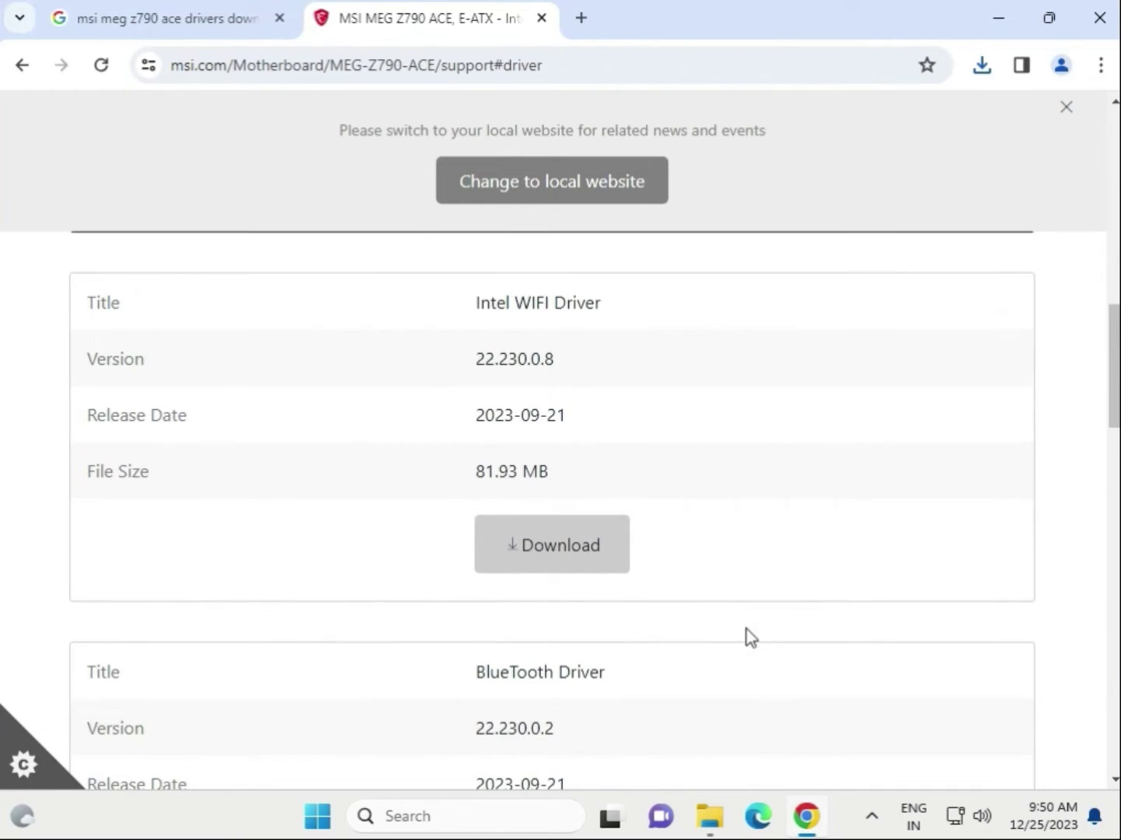
# - Download Intel WIFI Driver 22.230.0.8 and open intel_wifi_driver_W11 (1).zip from download history
pyautogui.moveTo(476, 304); pyautogui.dragTo(614, 304)
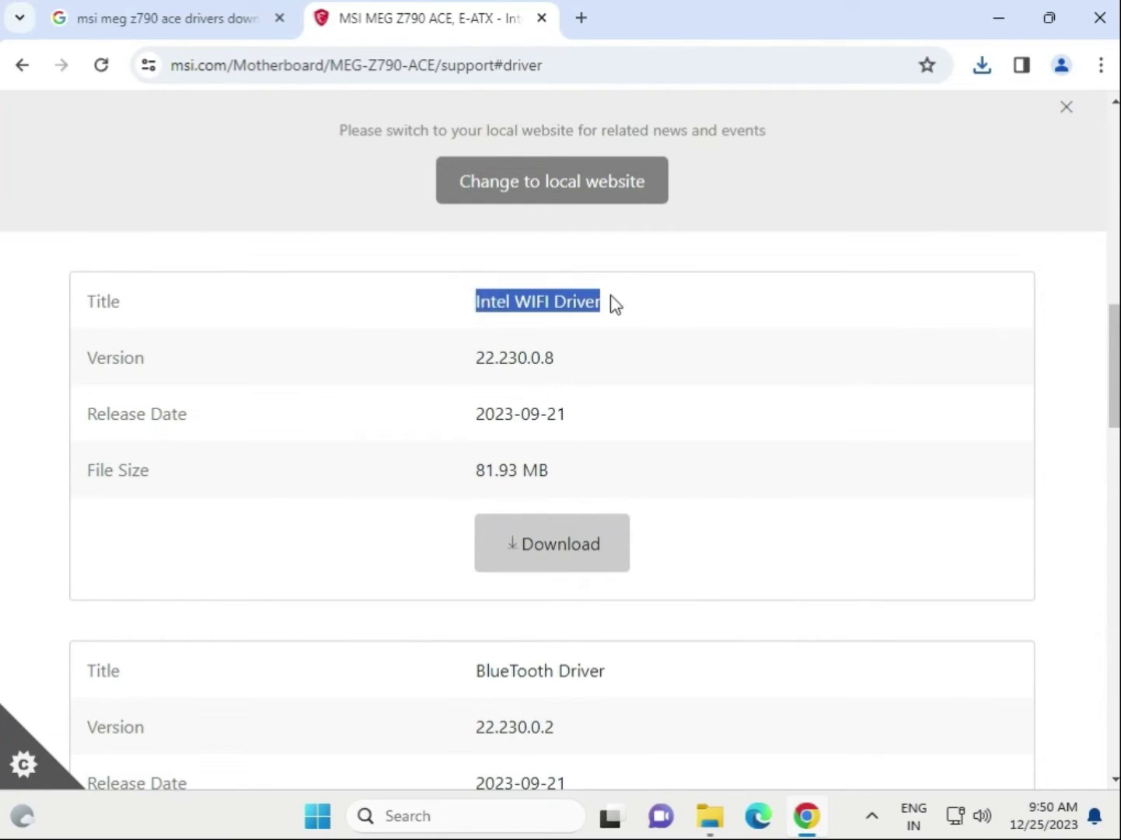
pyautogui.scroll(-2, 668, 511)
pyautogui.moveTo(465, 451); pyautogui.dragTo(633, 450)
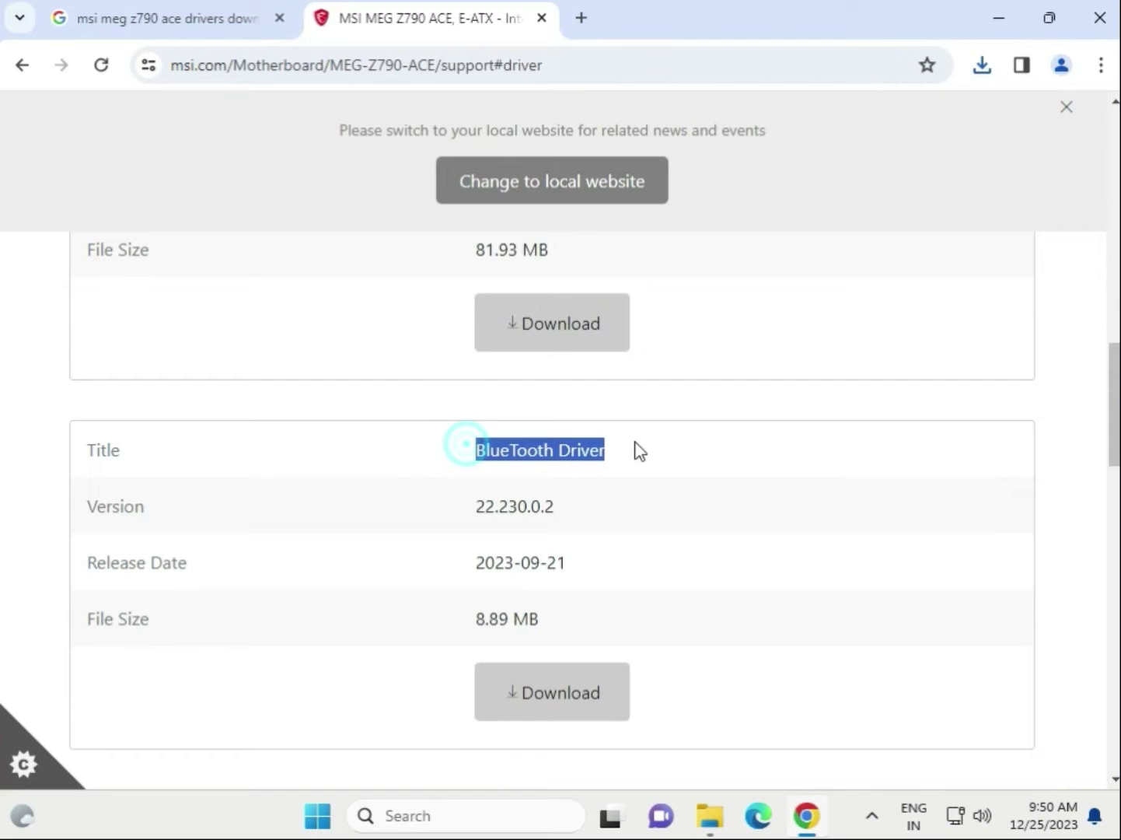
pyautogui.scroll(-3, 674, 495)
pyautogui.moveTo(466, 489); pyautogui.dragTo(655, 495)
pyautogui.scroll(-3, 683, 542)
pyautogui.scroll(8, 687, 543)
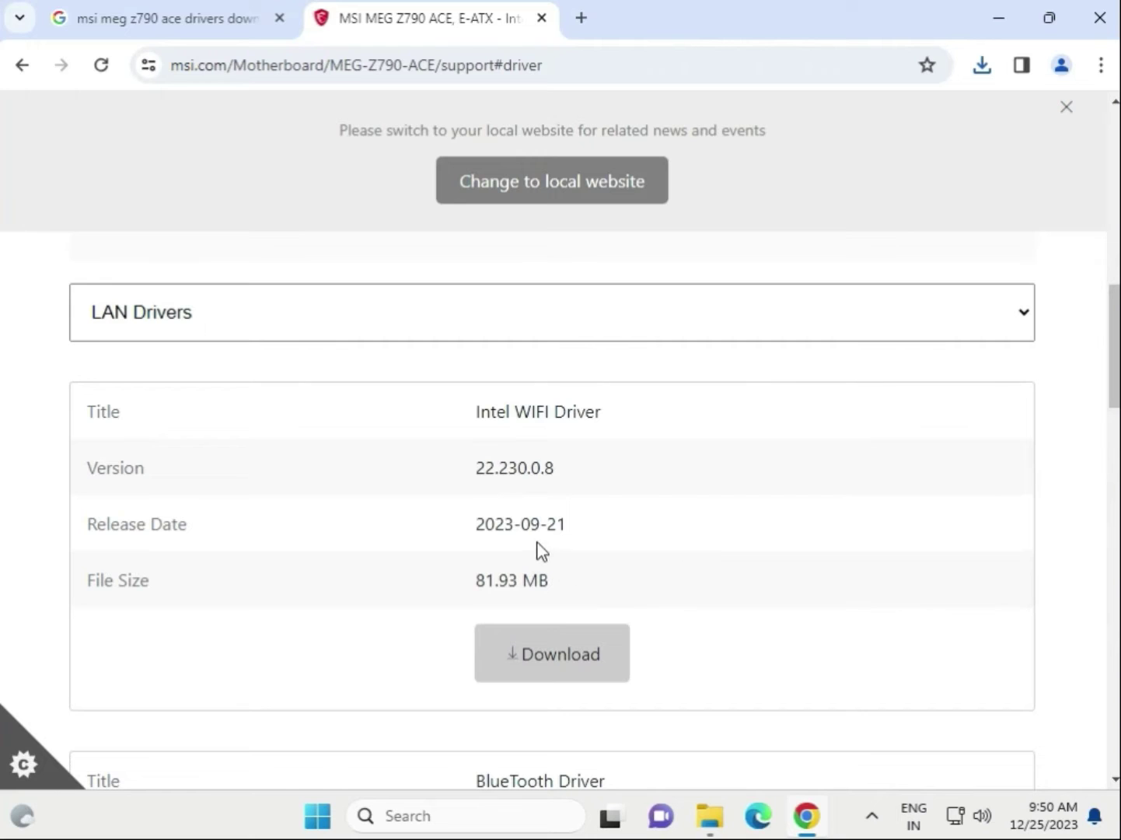
pyautogui.click(565, 658)
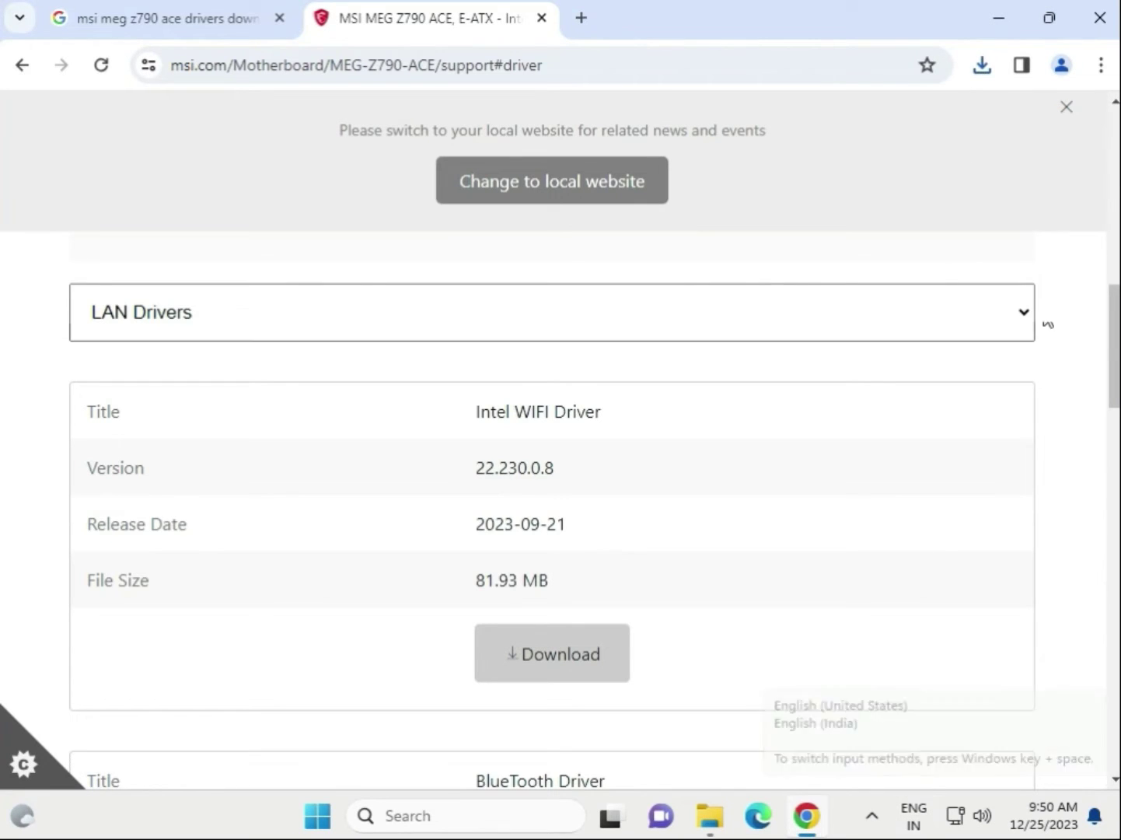
pyautogui.click(994, 70)
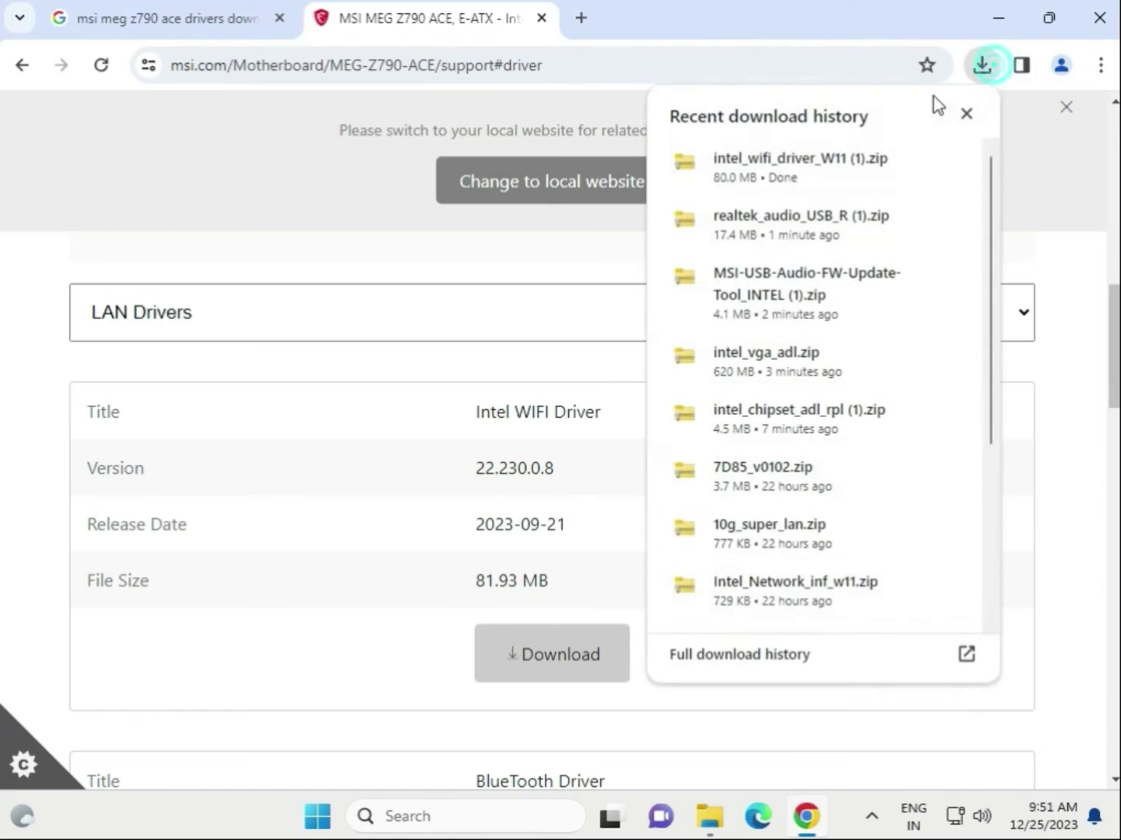
pyautogui.click(750, 155)
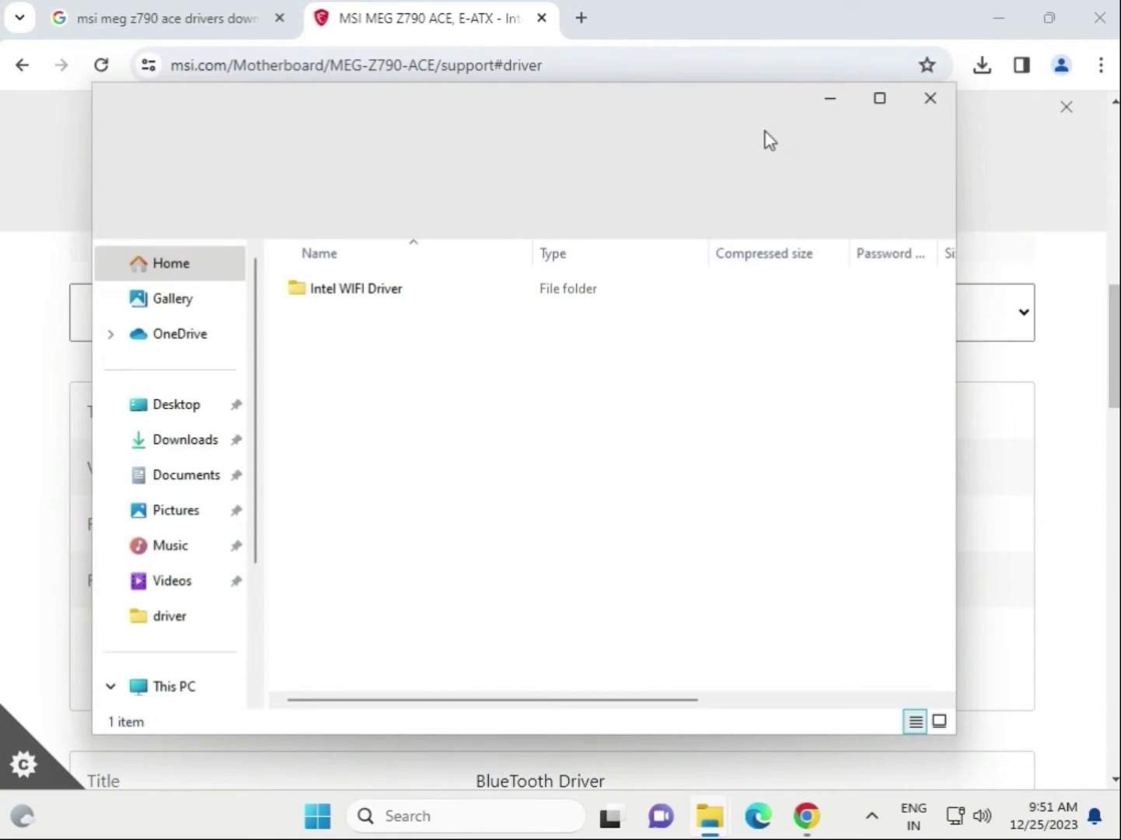
# - Navigate into the zip's Intel WIFI Driver\UWD\Win64\Installer folder
pyautogui.click(319, 293)
pyautogui.doubleClick(319, 293)
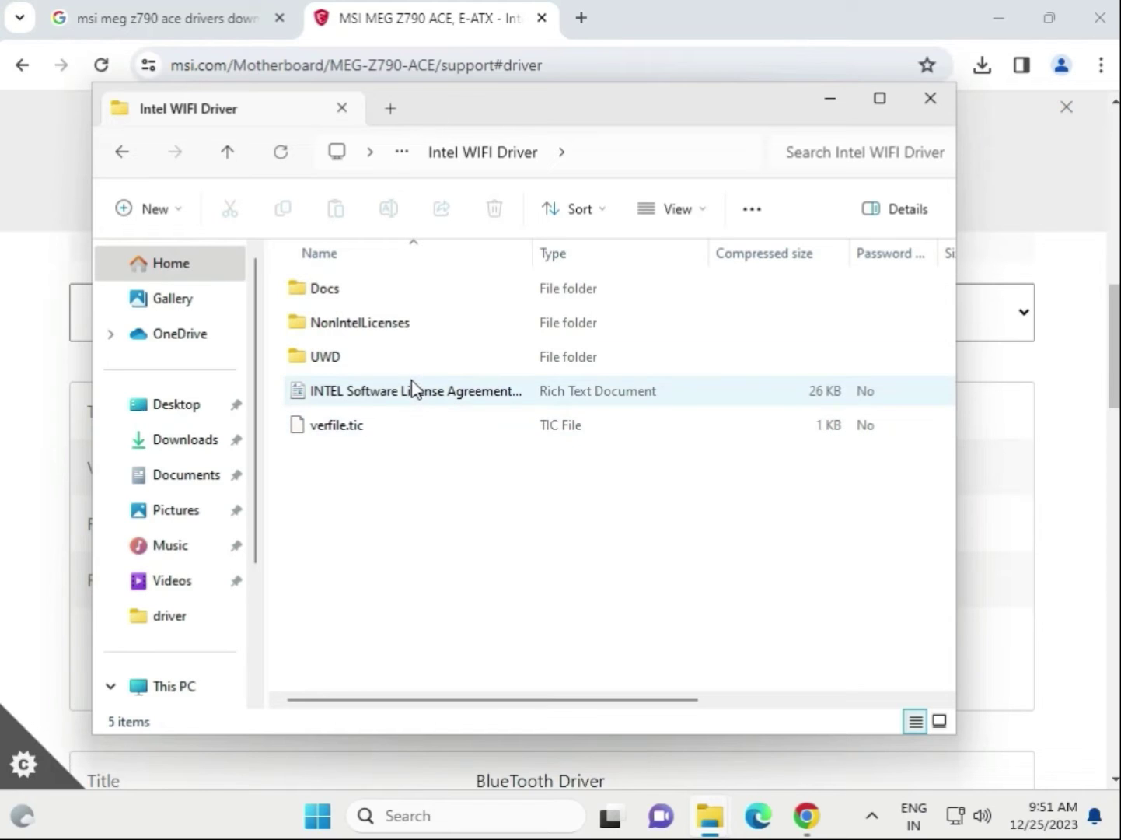
pyautogui.press('u')
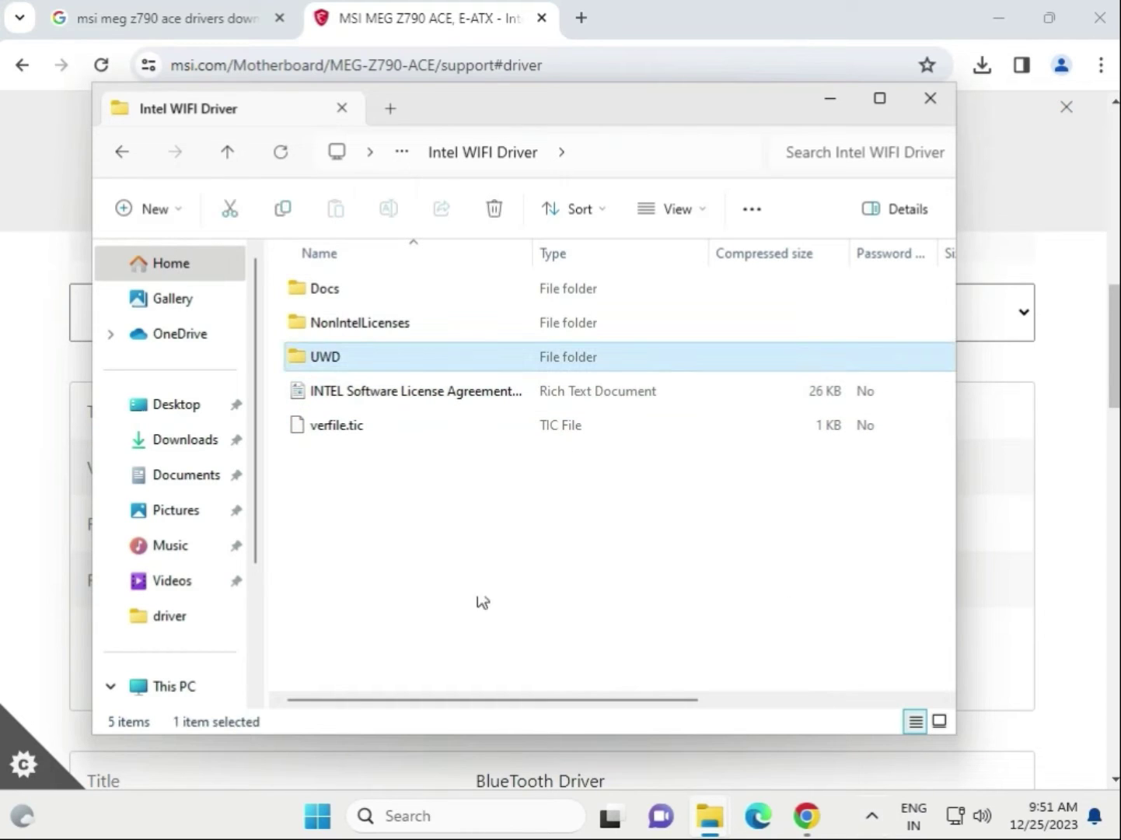
pyautogui.doubleClick(360, 358)
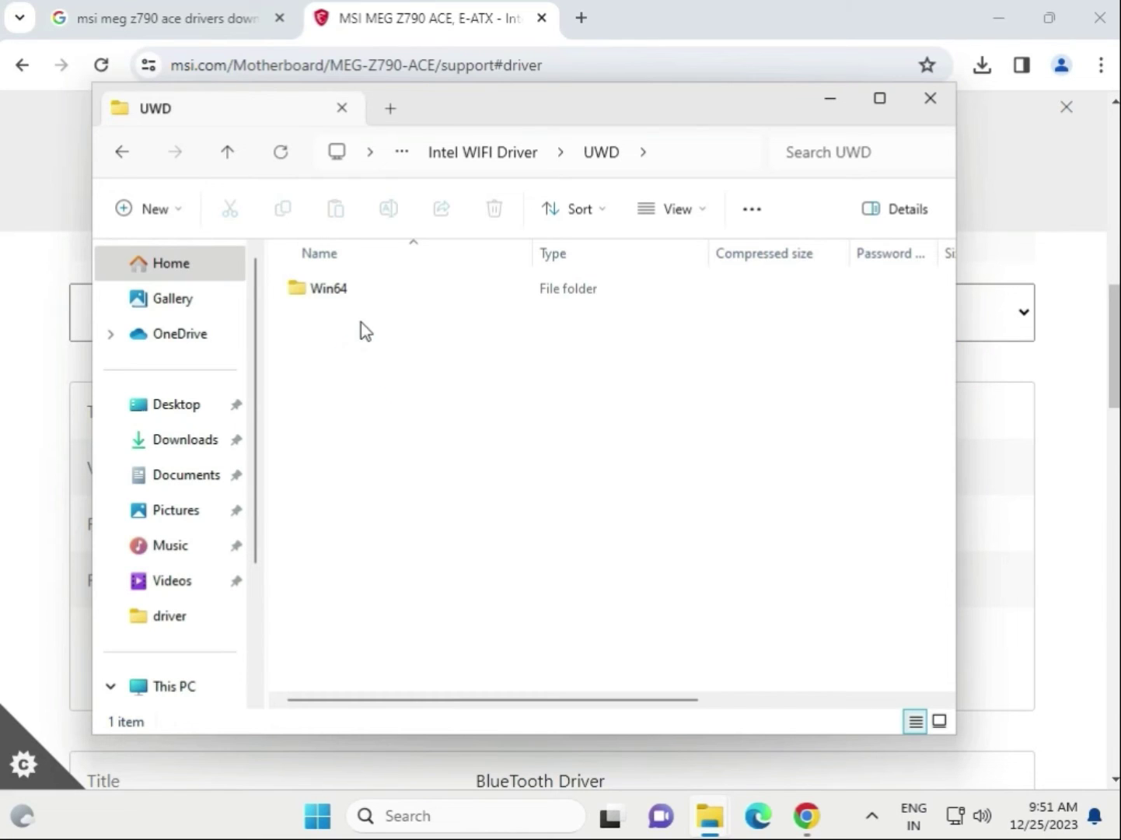
pyautogui.doubleClick(366, 290)
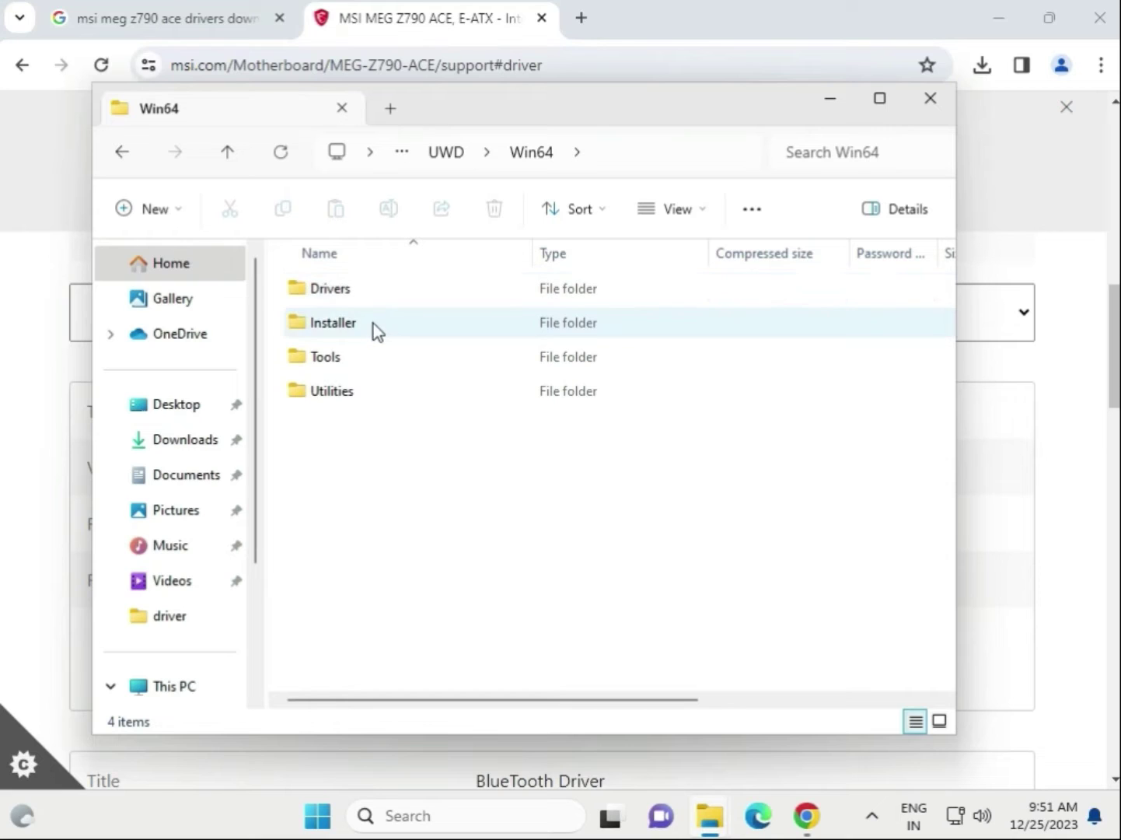
pyautogui.doubleClick(375, 325)
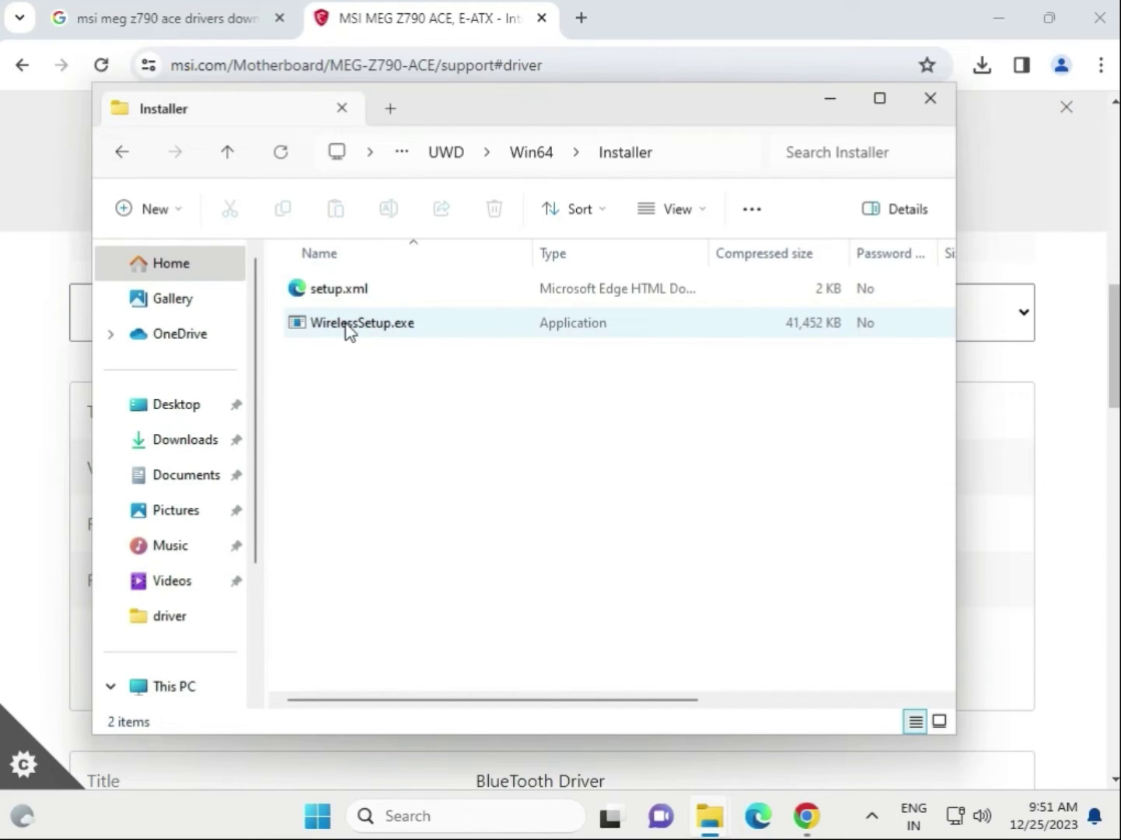
# - Run WirelessSetup.exe from the zipped folder and dismiss its setup-failure message
pyautogui.doubleClick(404, 325)
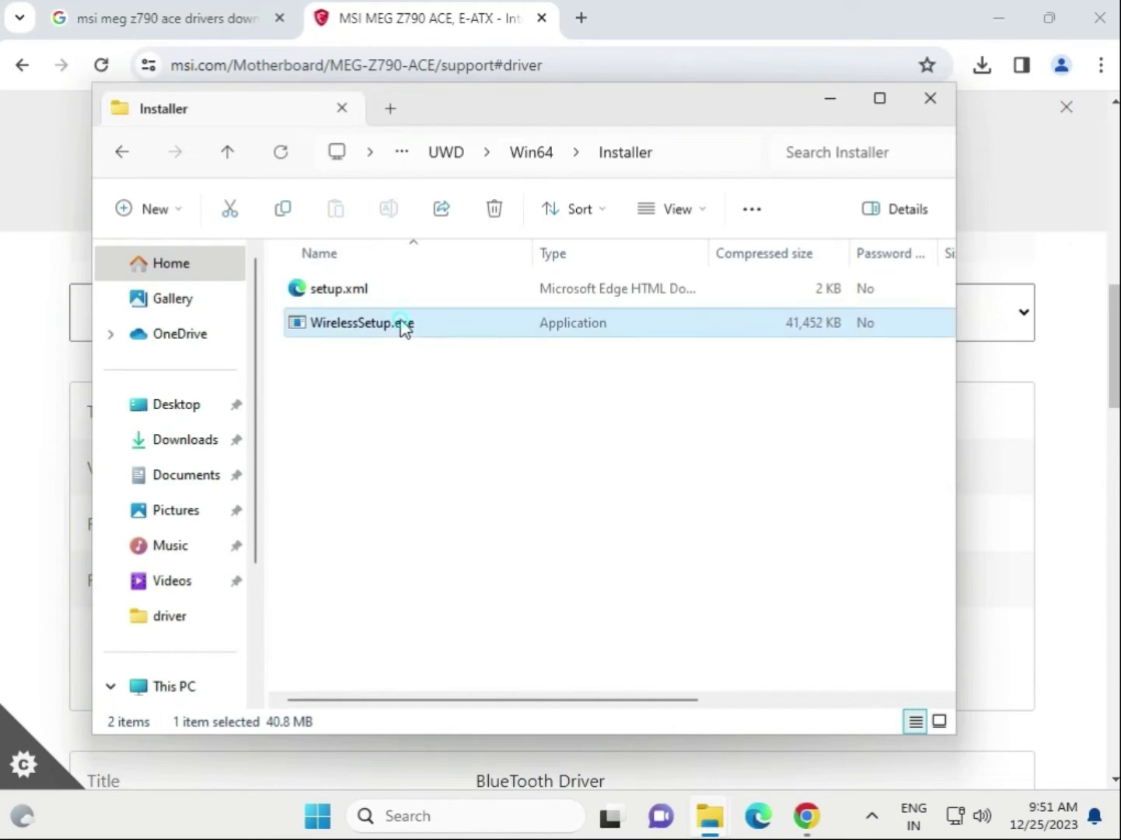
pyautogui.click(589, 448)
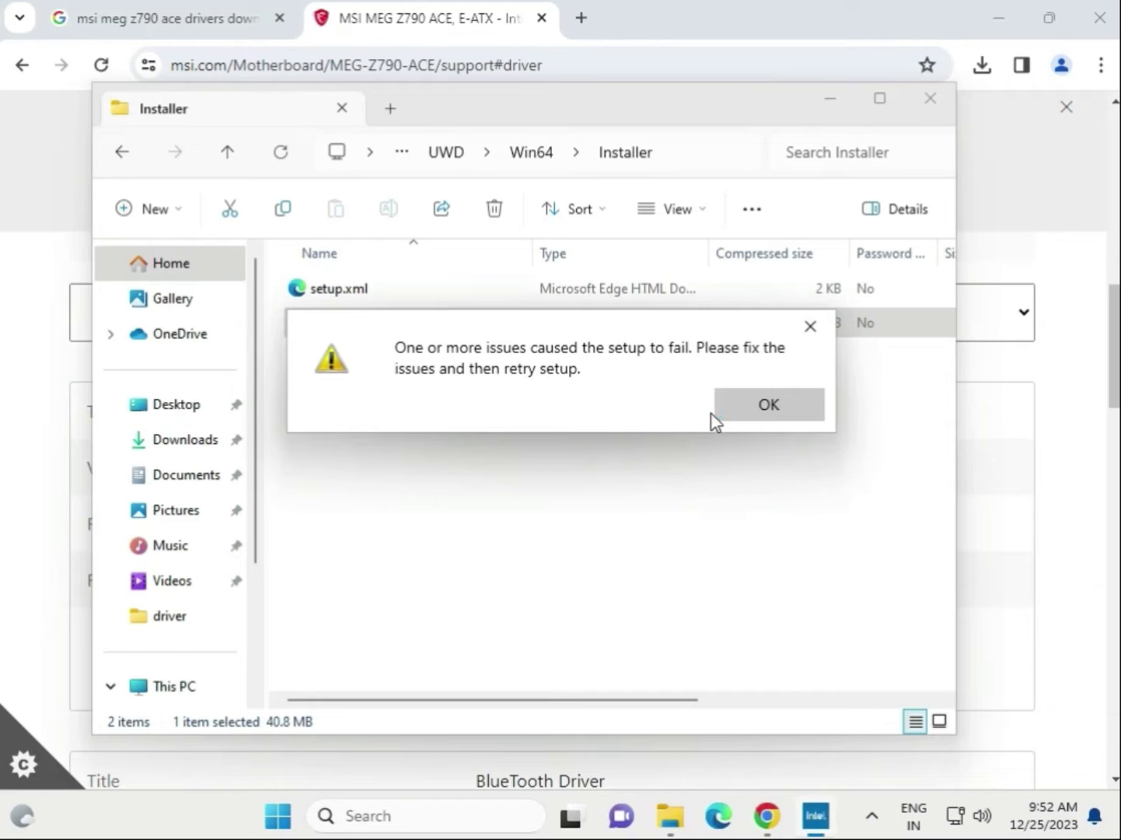
pyautogui.click(729, 411)
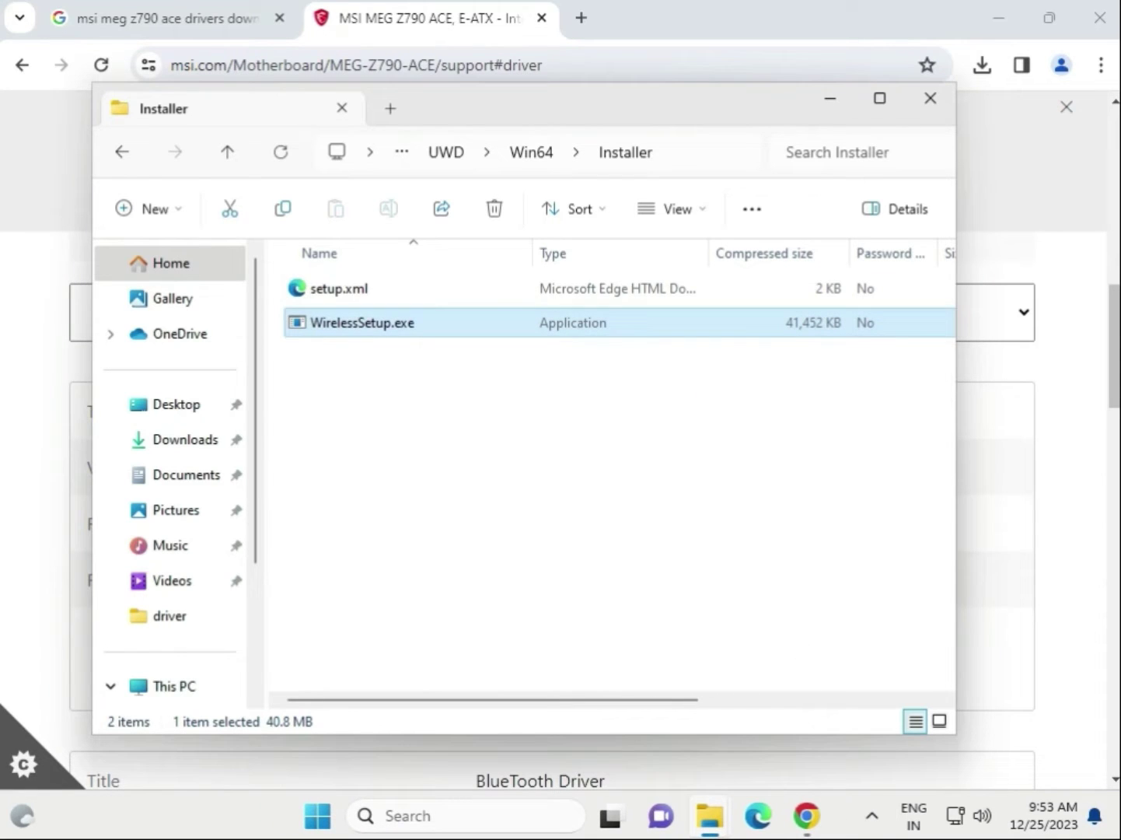
# - Download BlueTooth Driver 22.230.0.2 as bt_driver_W11 (1).zip and show recent downloads
pyautogui.click(930, 99)
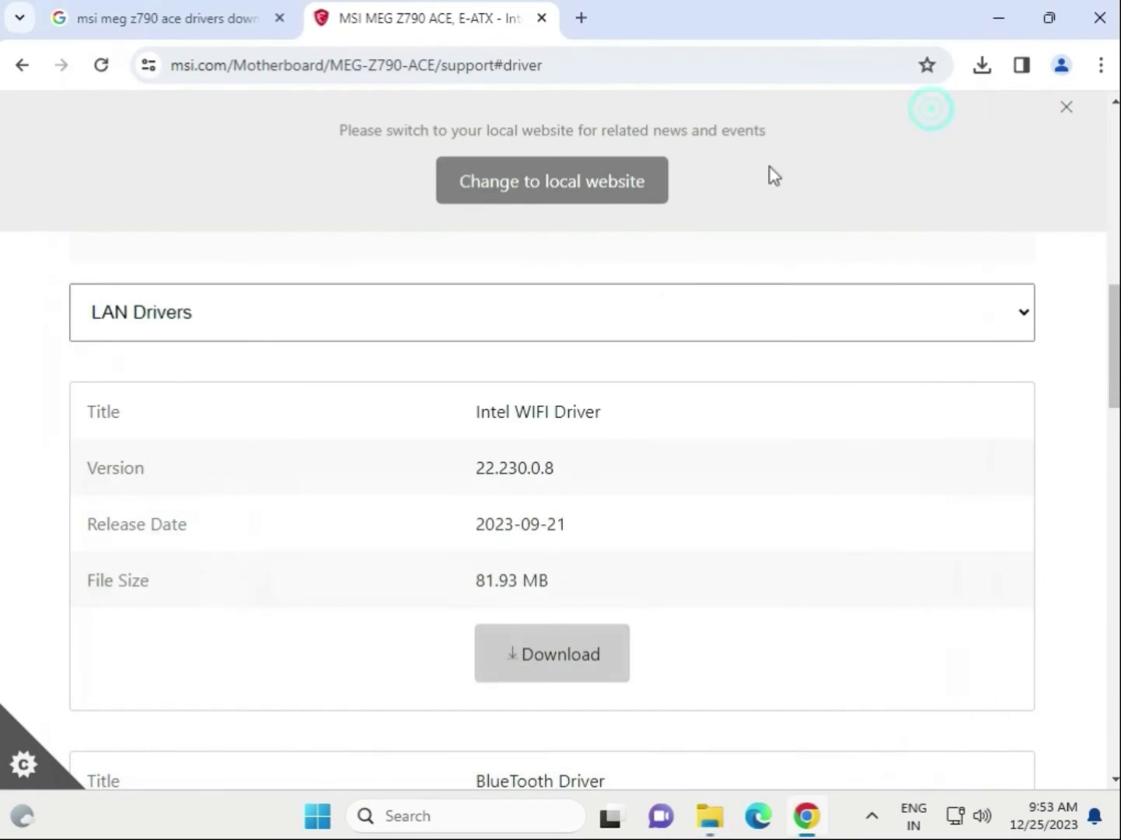
pyautogui.scroll(-4, 529, 567)
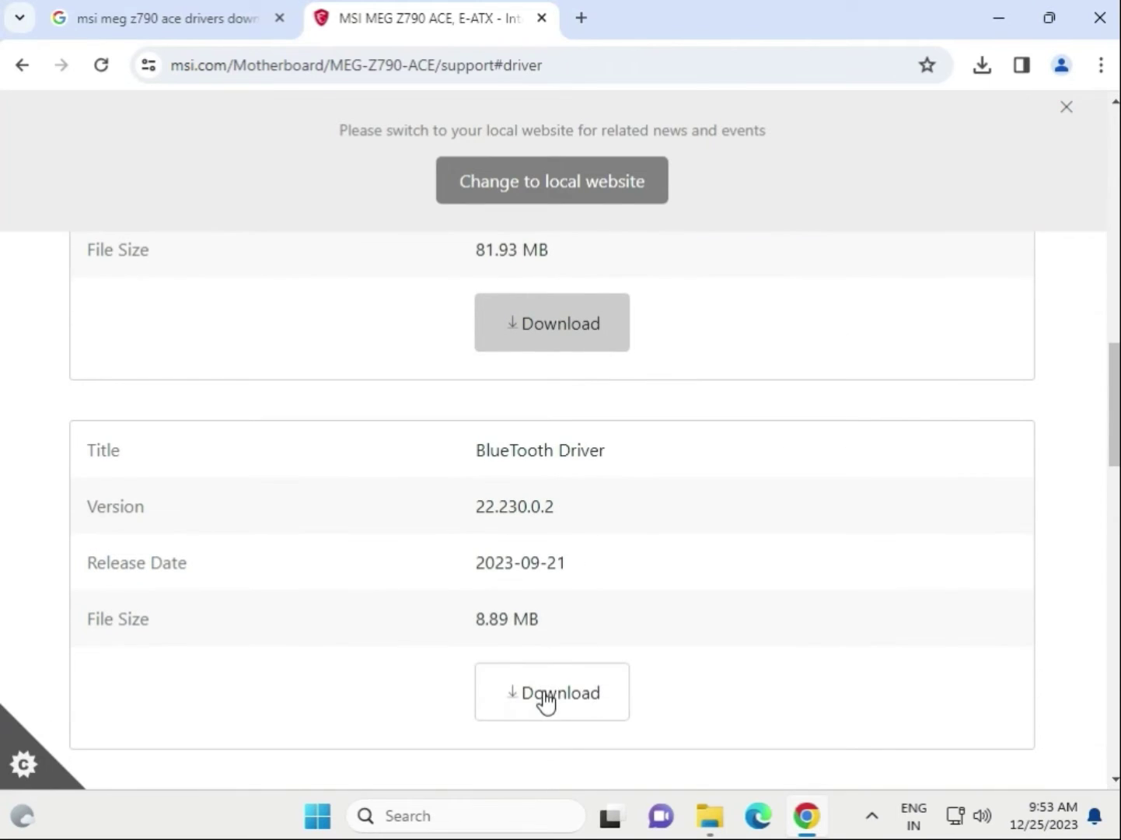
pyautogui.click(545, 695)
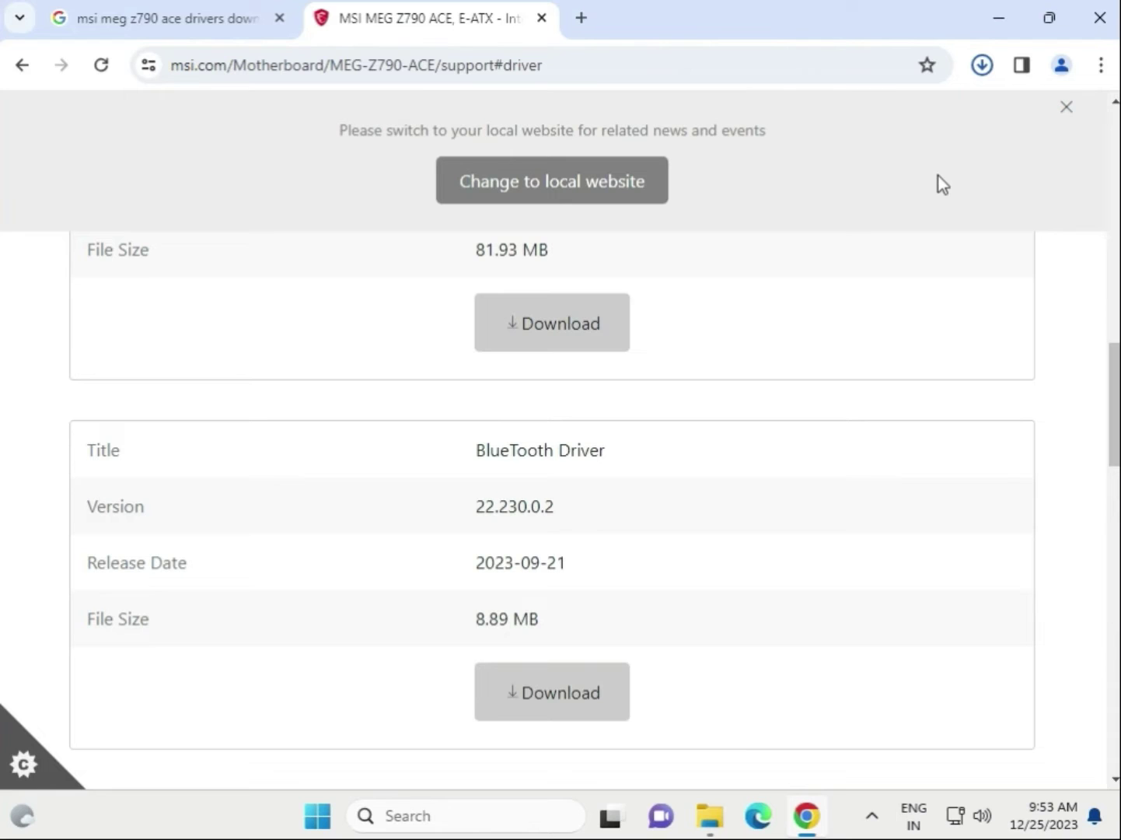
pyautogui.click(982, 65)
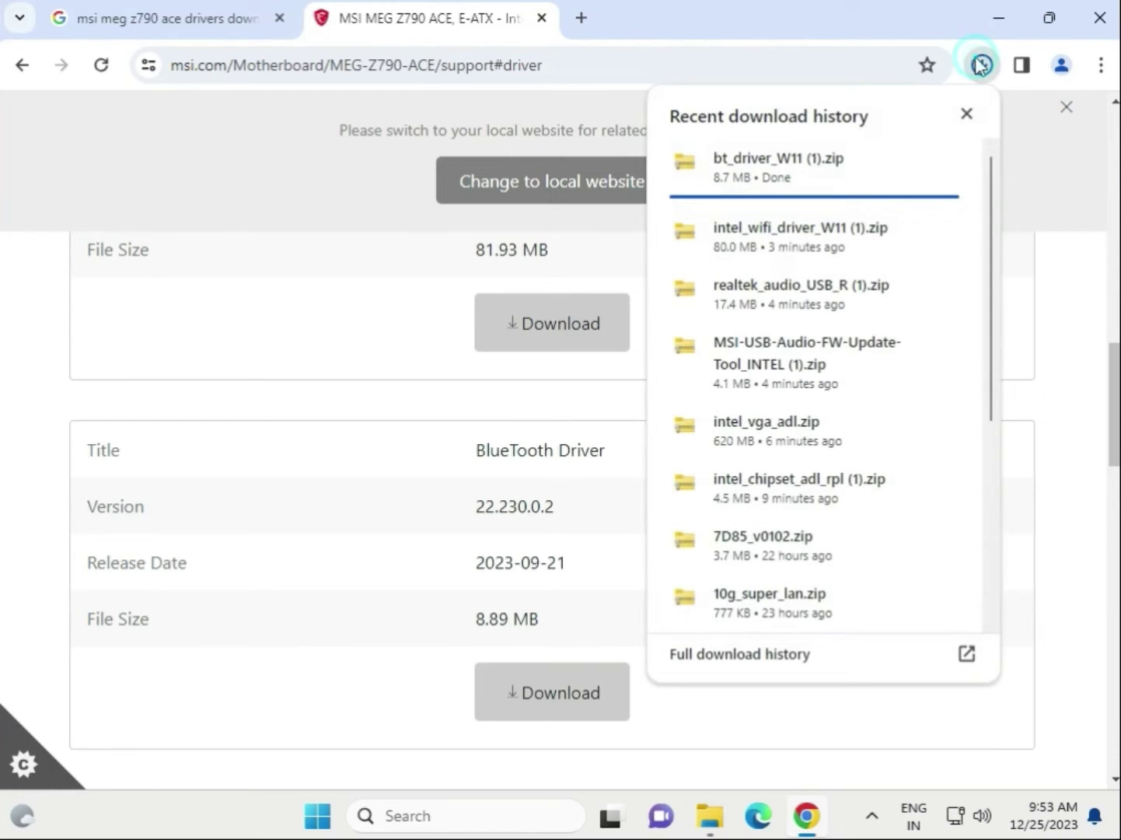
pyautogui.moveTo(806, 163)
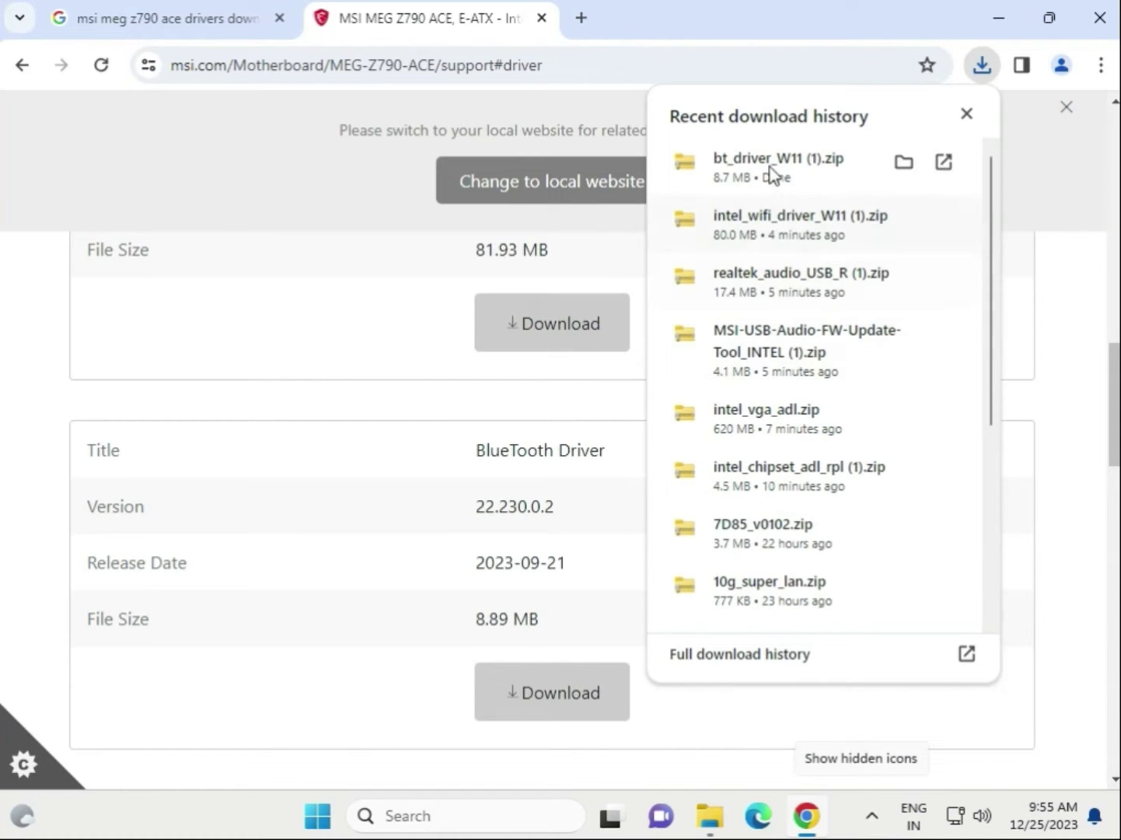
# - Open bt_driver_W11 (1).zip, launch Intel Bluetooth.msi, then cancel that first setup attempt
pyautogui.click(769, 166)
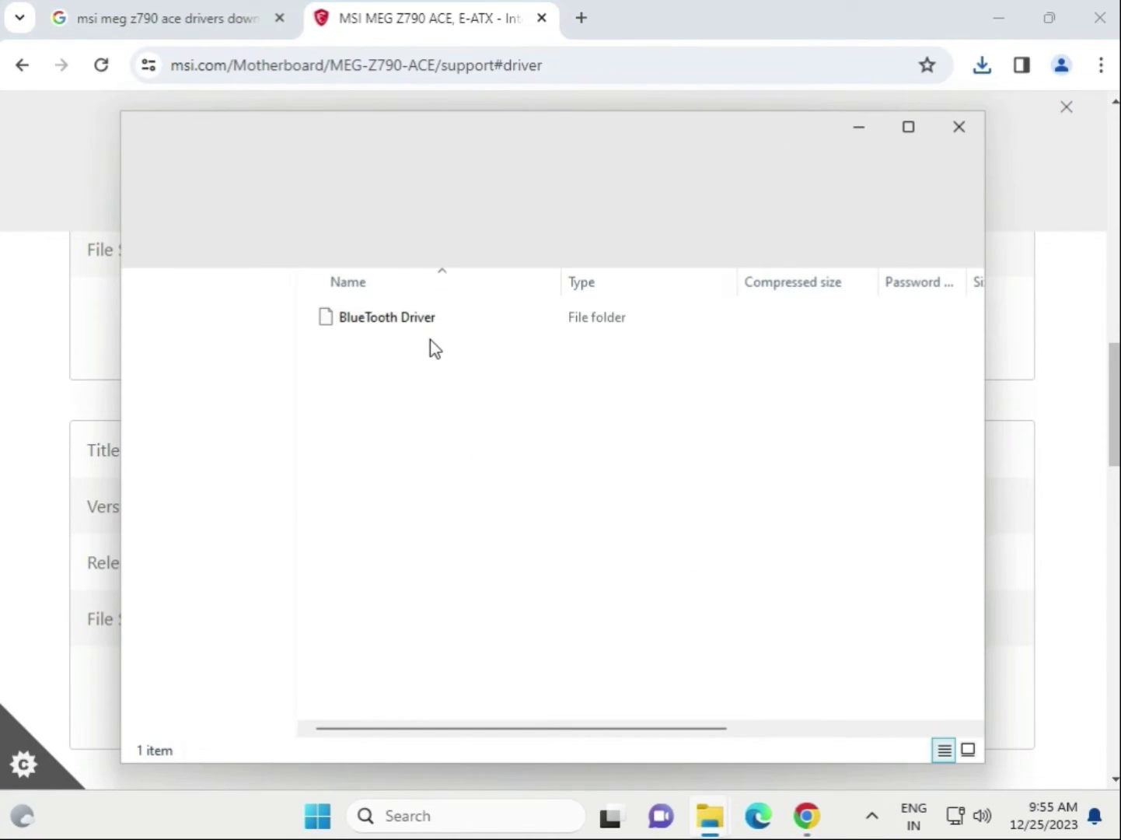
pyautogui.doubleClick(418, 321)
pyautogui.click(420, 324)
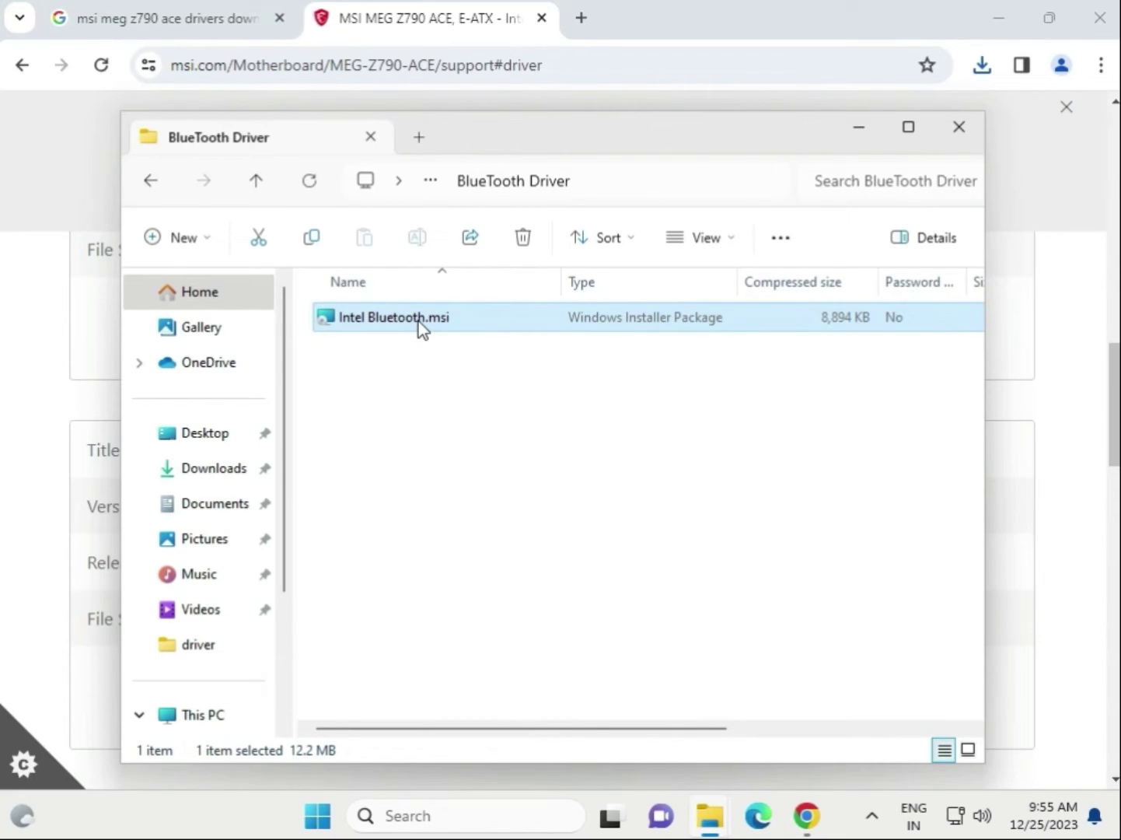
pyautogui.doubleClick(420, 322)
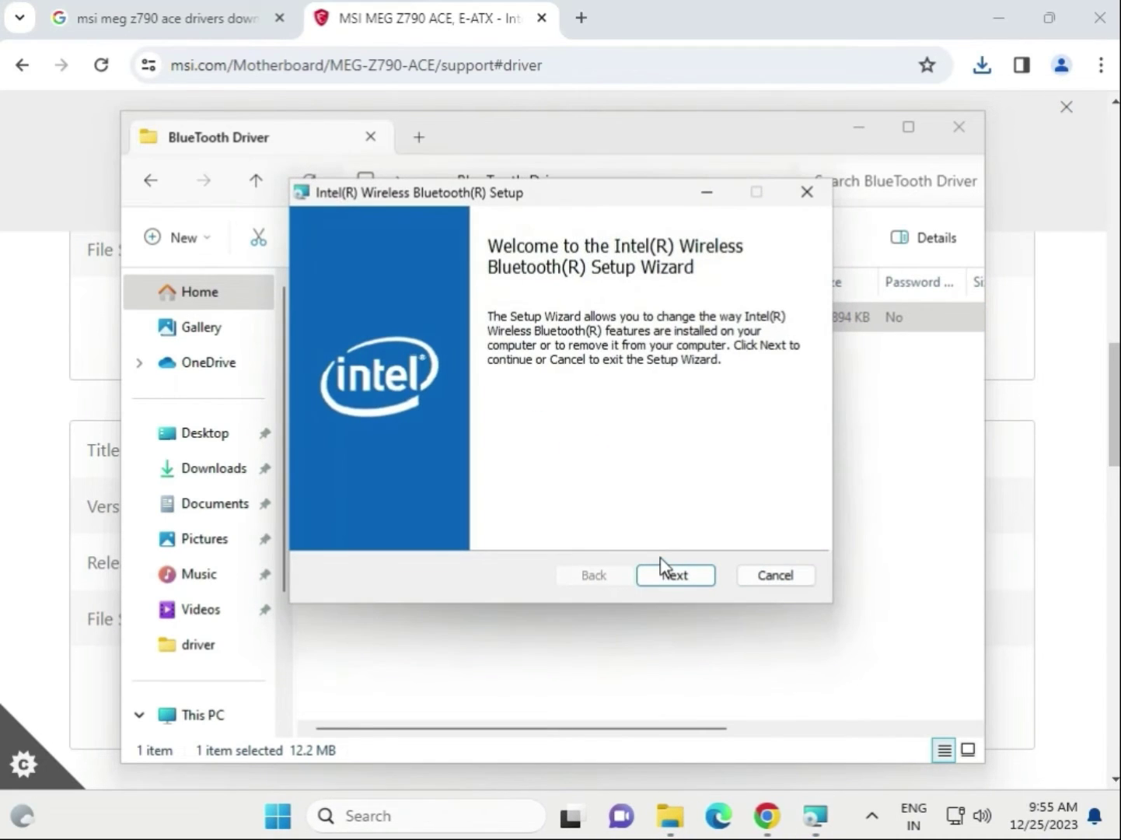
pyautogui.click(674, 583)
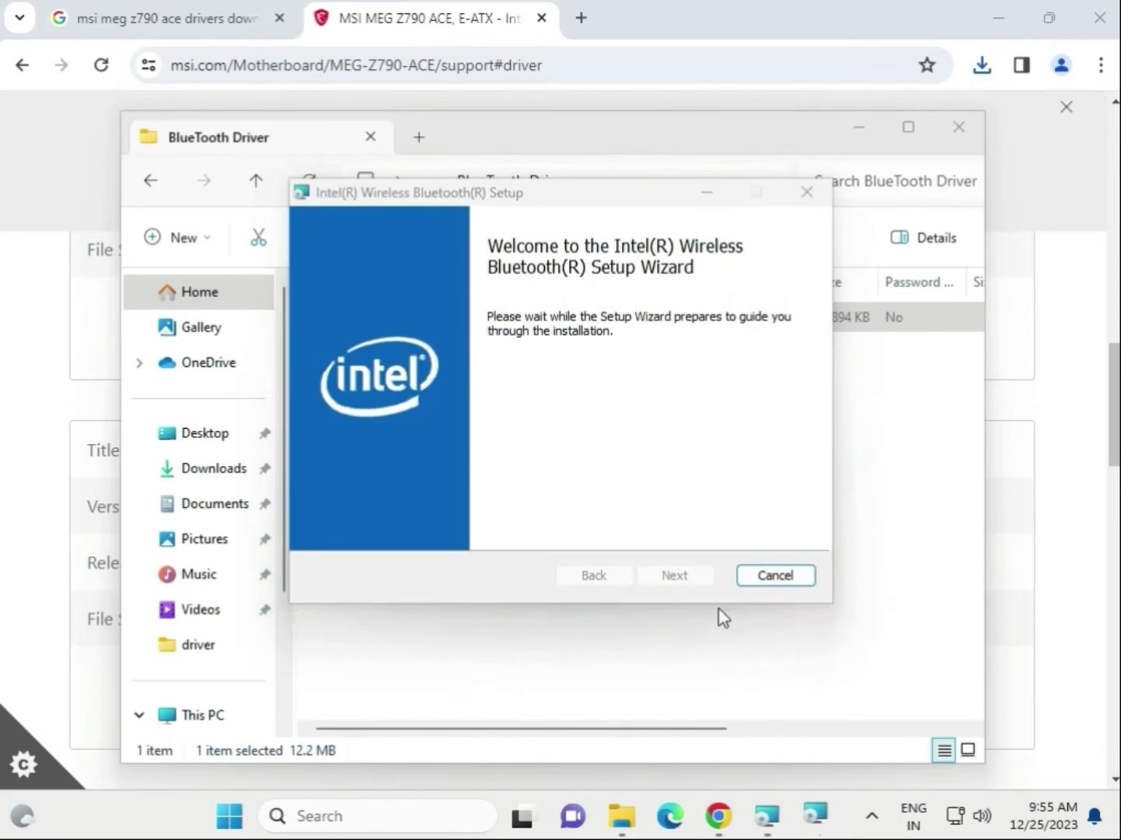
pyautogui.click(761, 577)
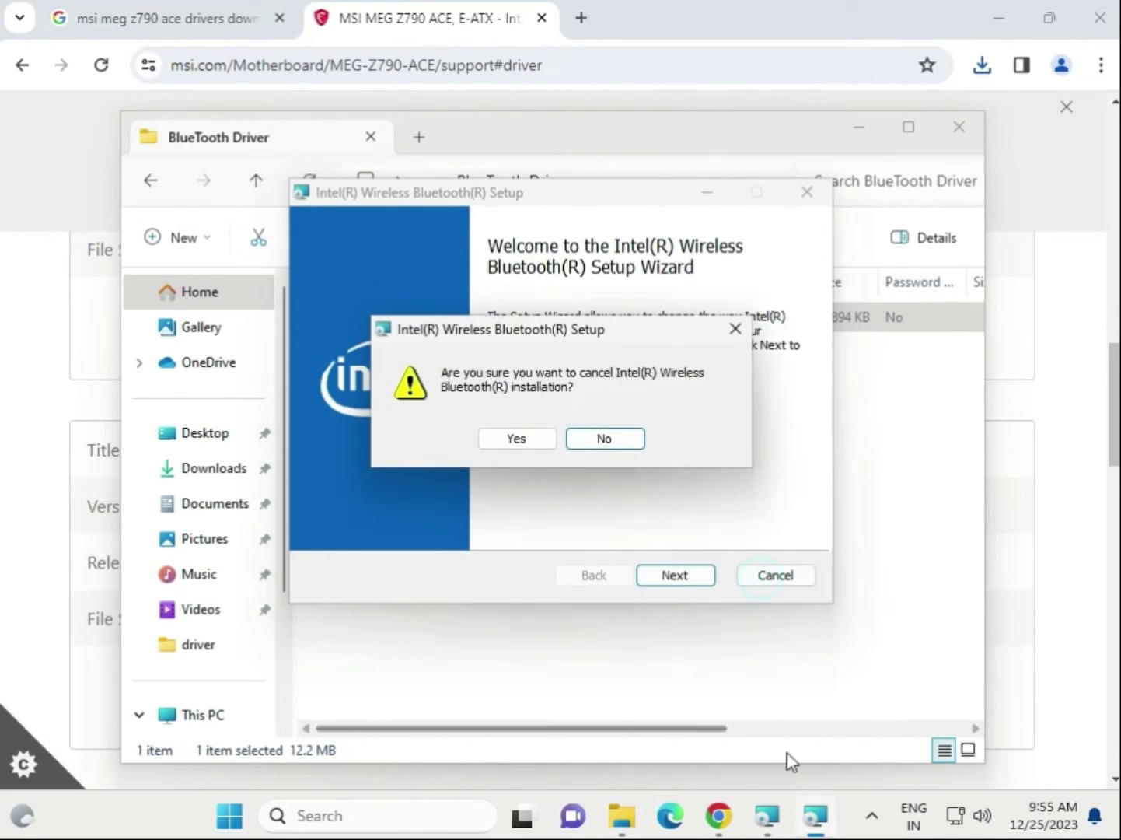
pyautogui.click(532, 436)
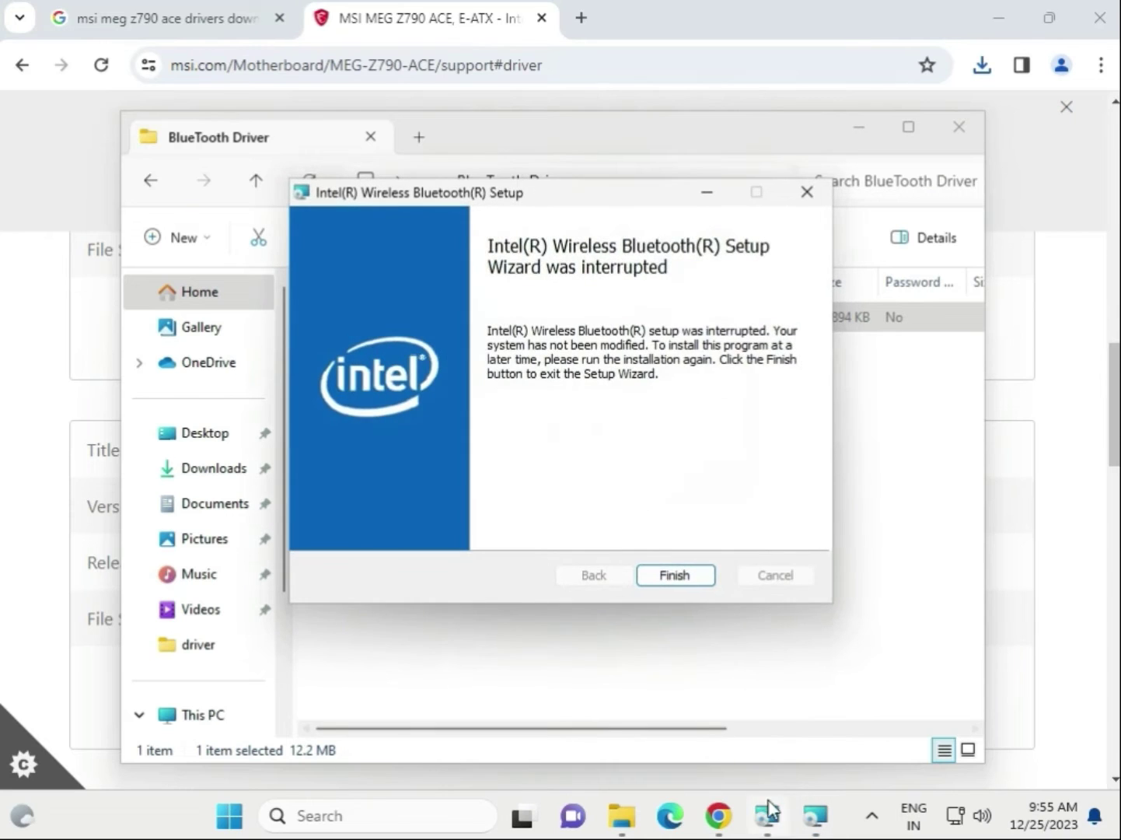
pyautogui.click(682, 575)
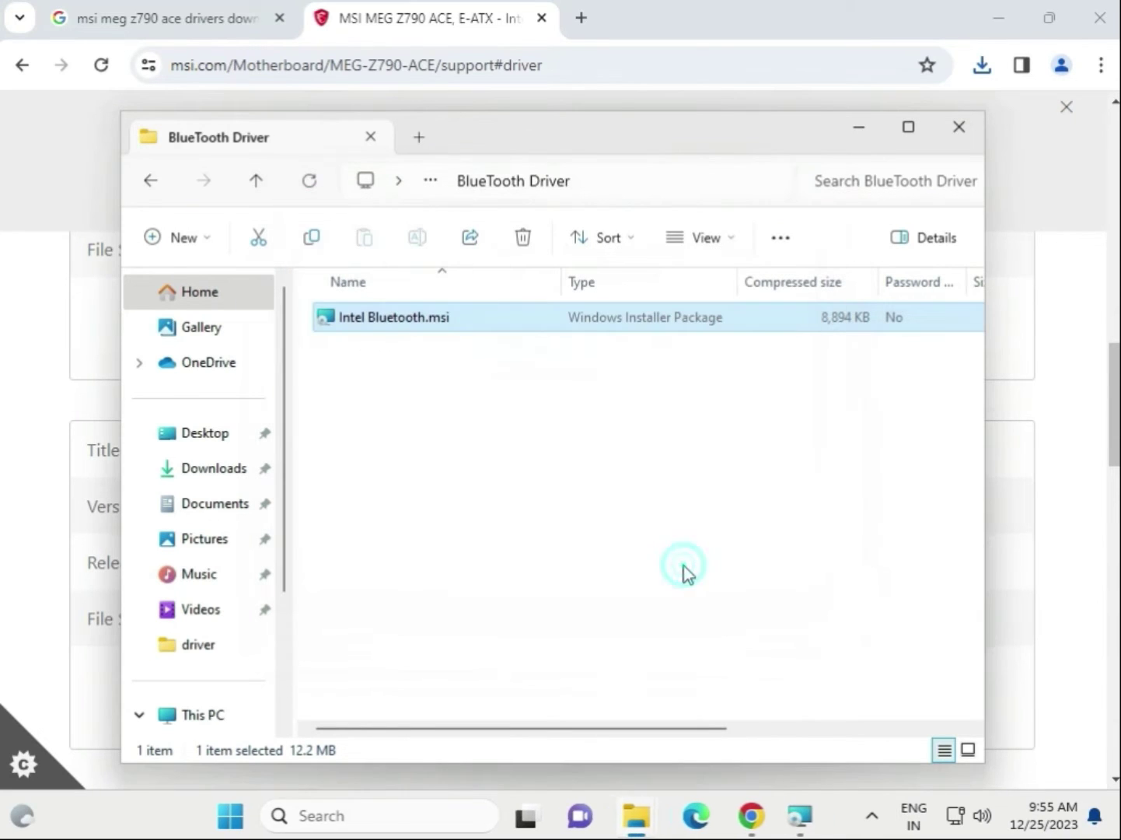
# - Repair Intel Wireless Bluetooth in the relaunched setup, then return to the MSI page
pyautogui.click(815, 817)
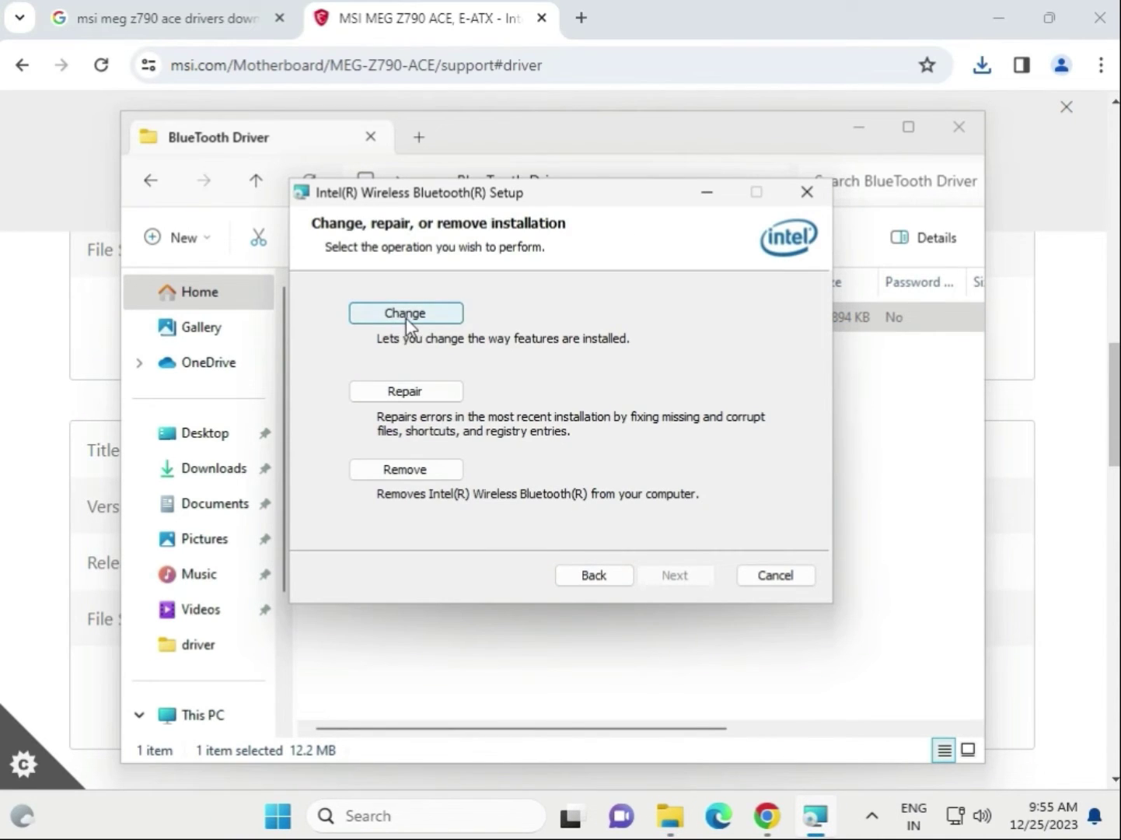
pyautogui.click(416, 393)
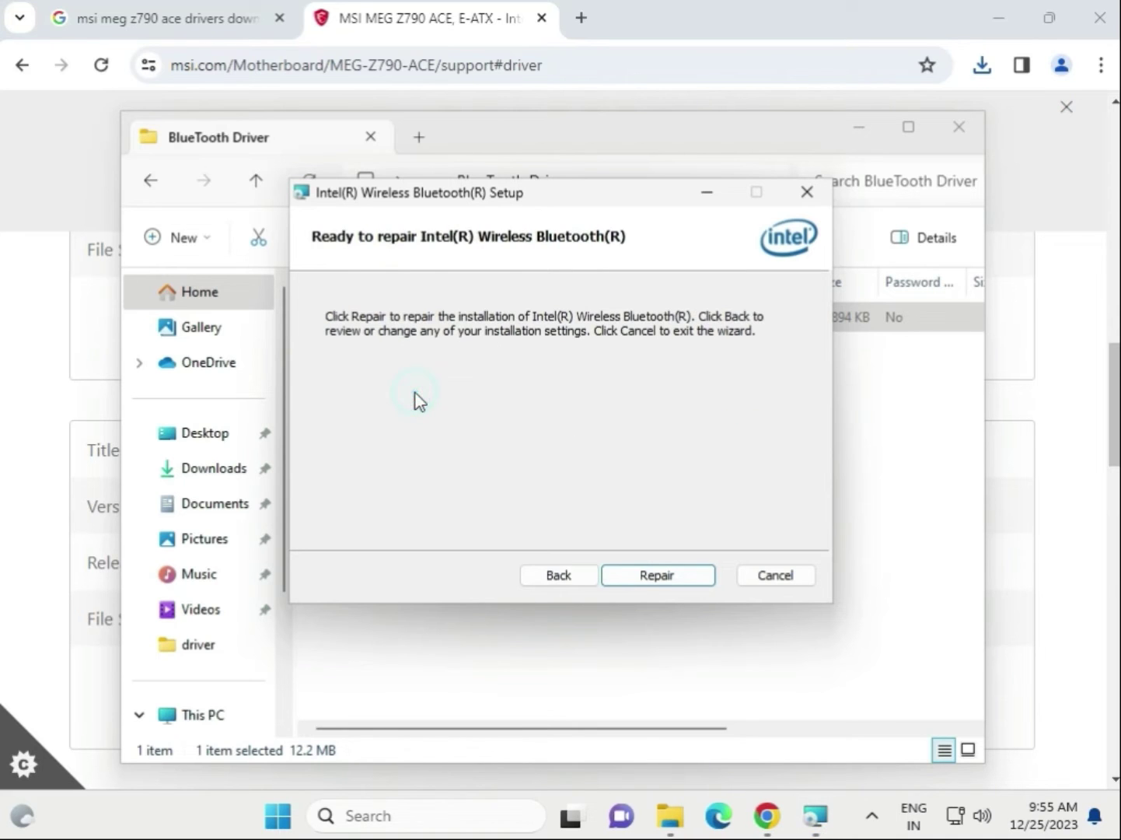
pyautogui.click(636, 571)
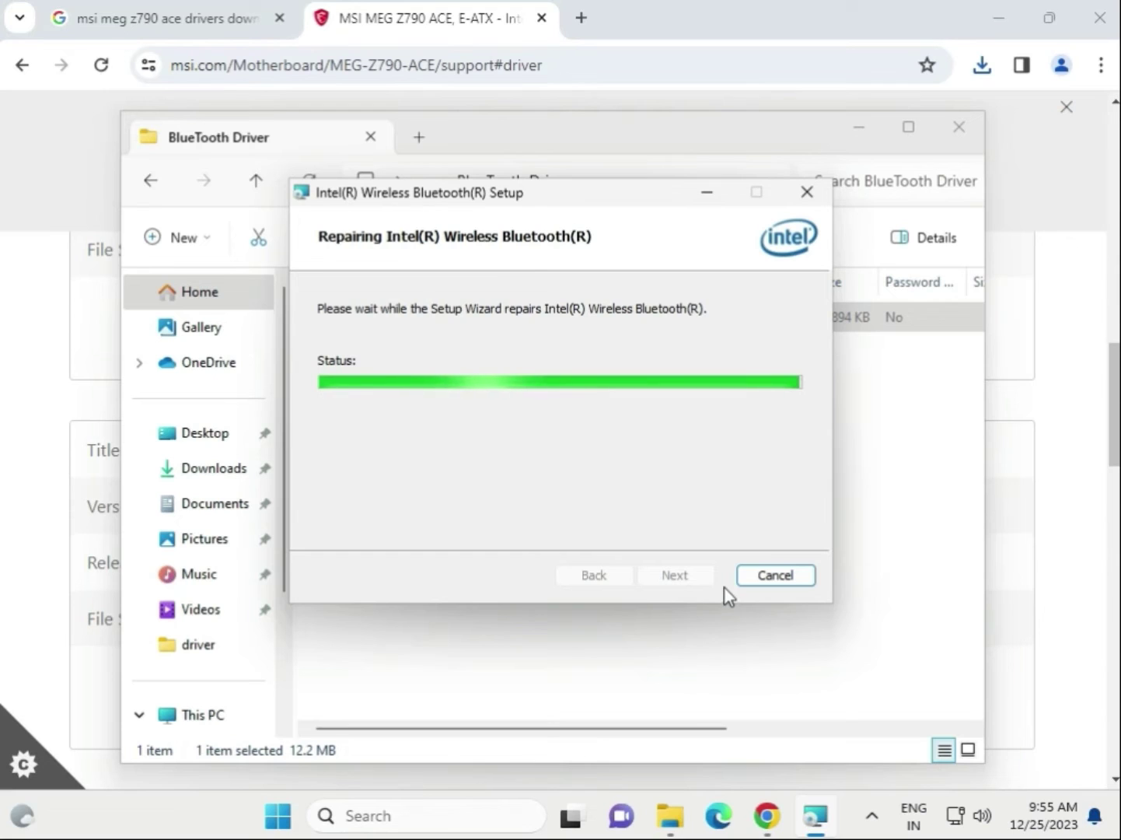
pyautogui.click(1003, 209)
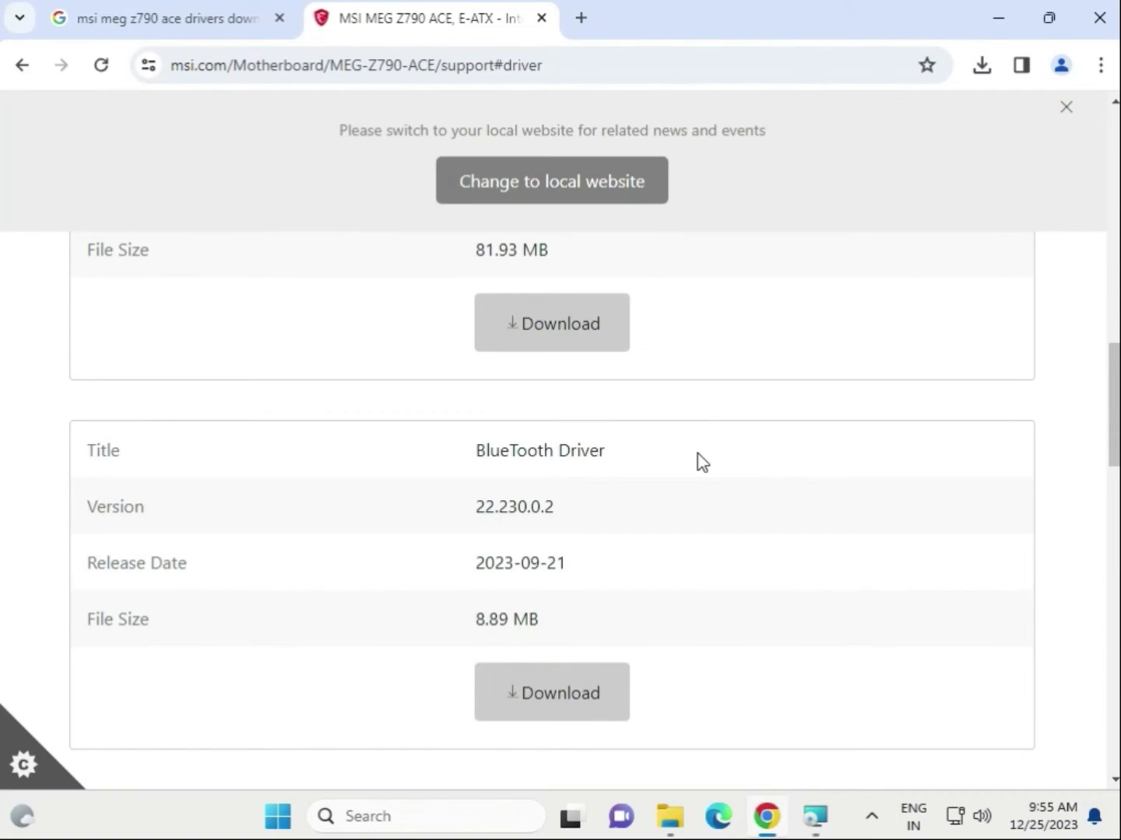
# - Download Intel Network Drivers 2.1.3.15 and open Intel_Network_inf_w11 (1).zip
pyautogui.scroll(-4, 703, 462)
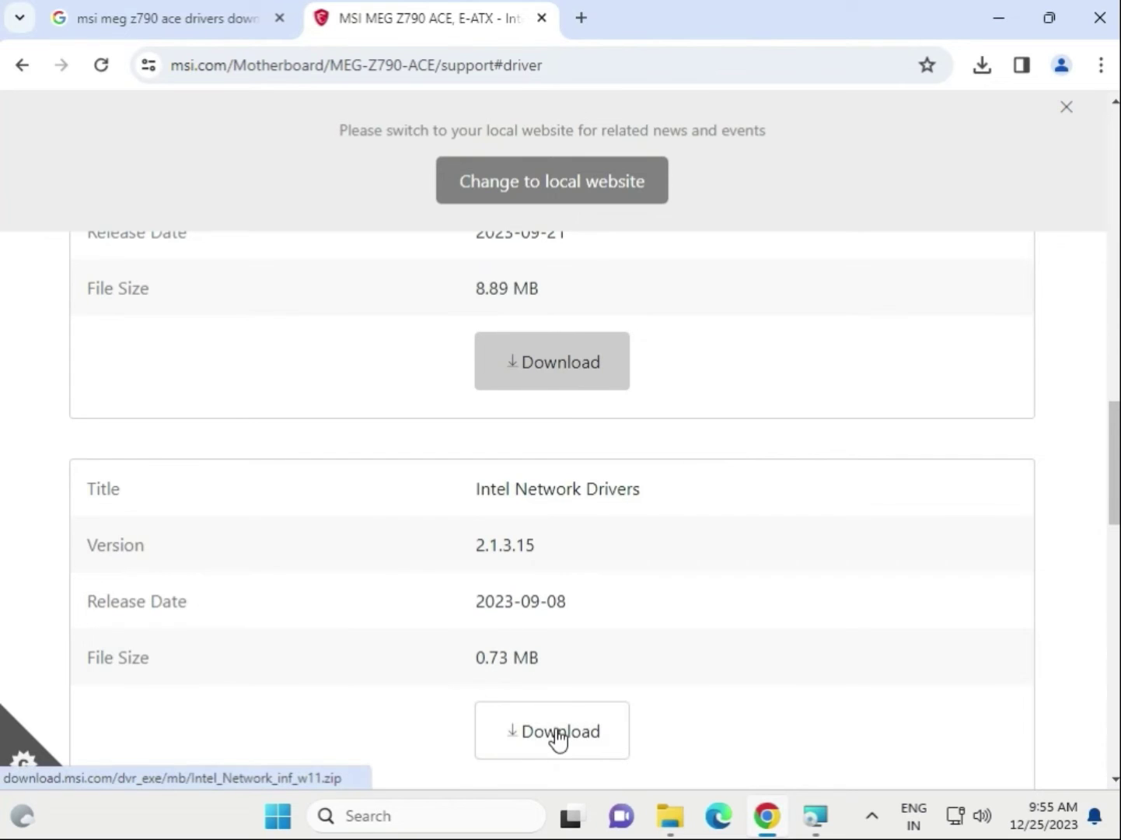
pyautogui.click(558, 737)
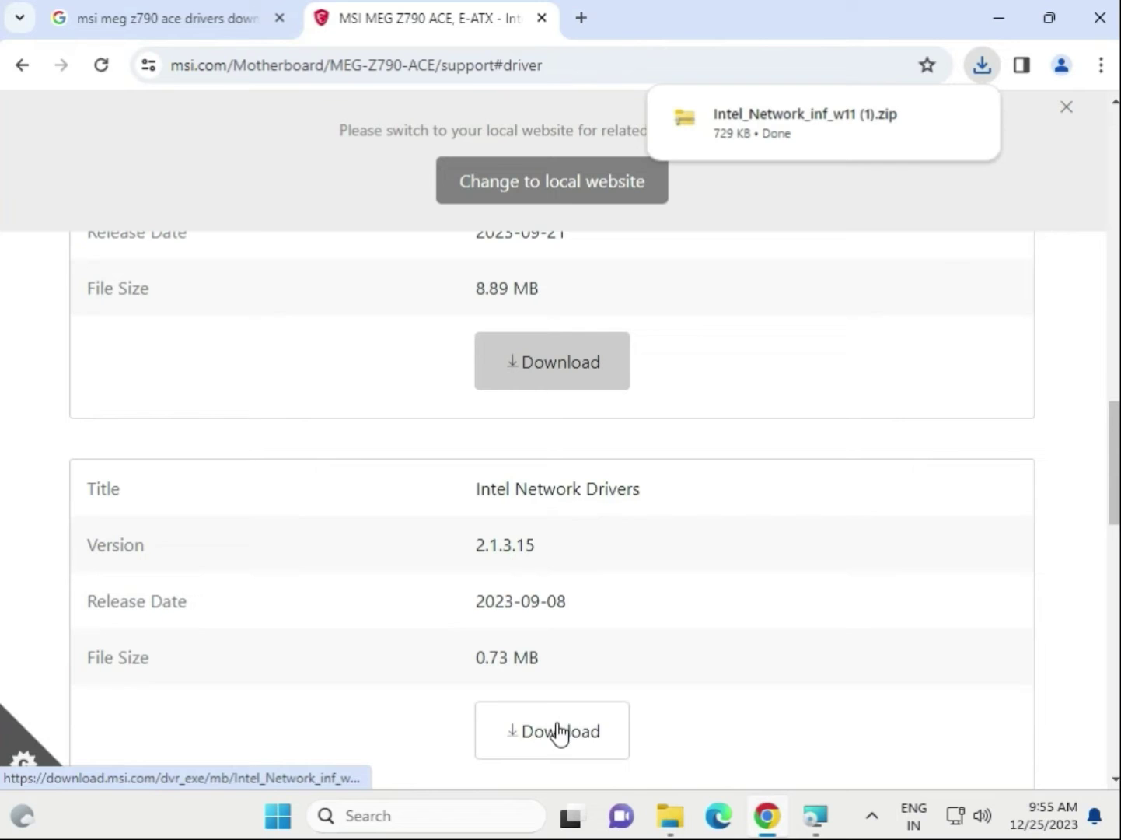
pyautogui.click(751, 124)
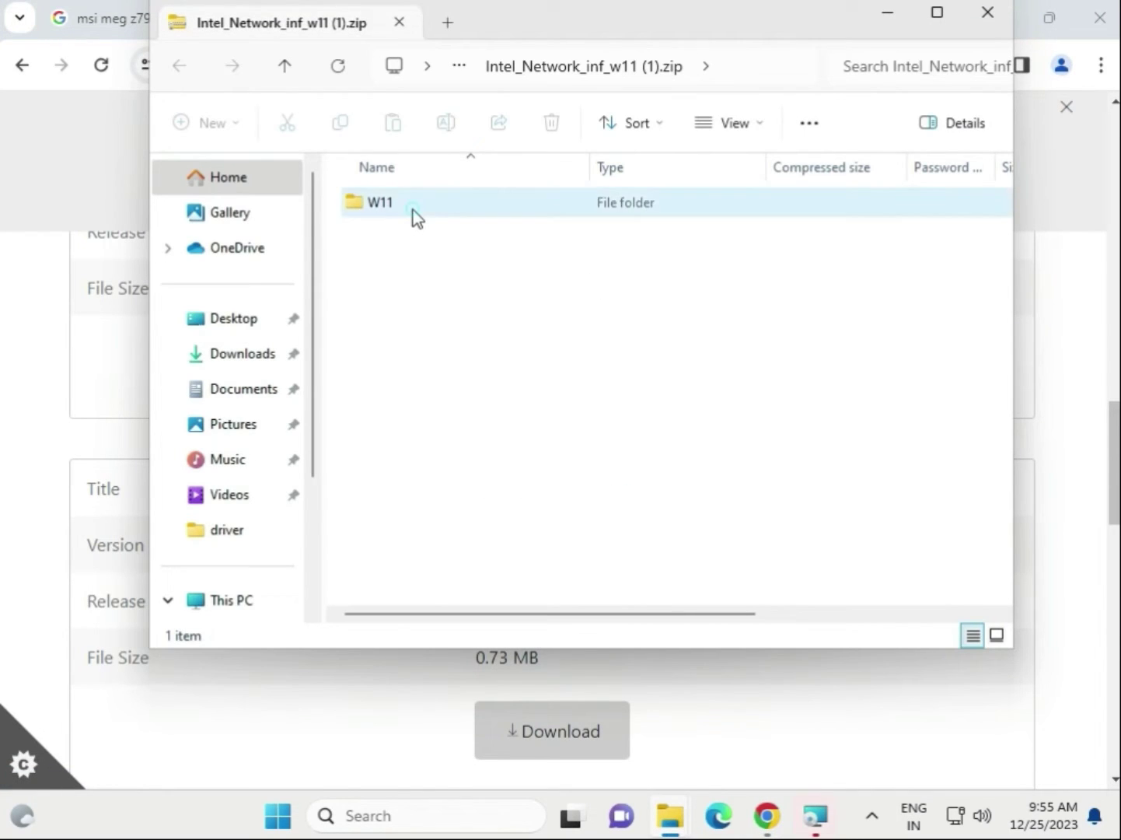
# - Run MSI SetupDrv64.exe from the W11 folder as admin, then close it after no drivers are found
pyautogui.doubleClick(413, 209)
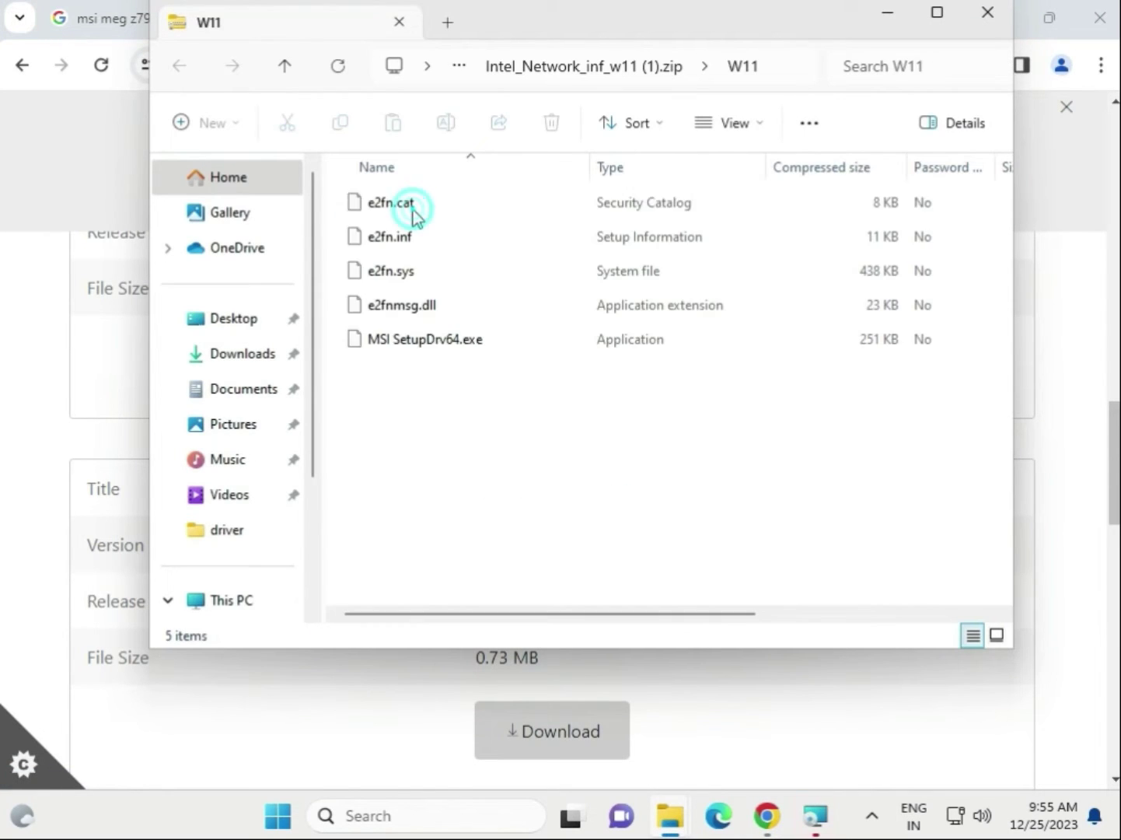
pyautogui.click(438, 344)
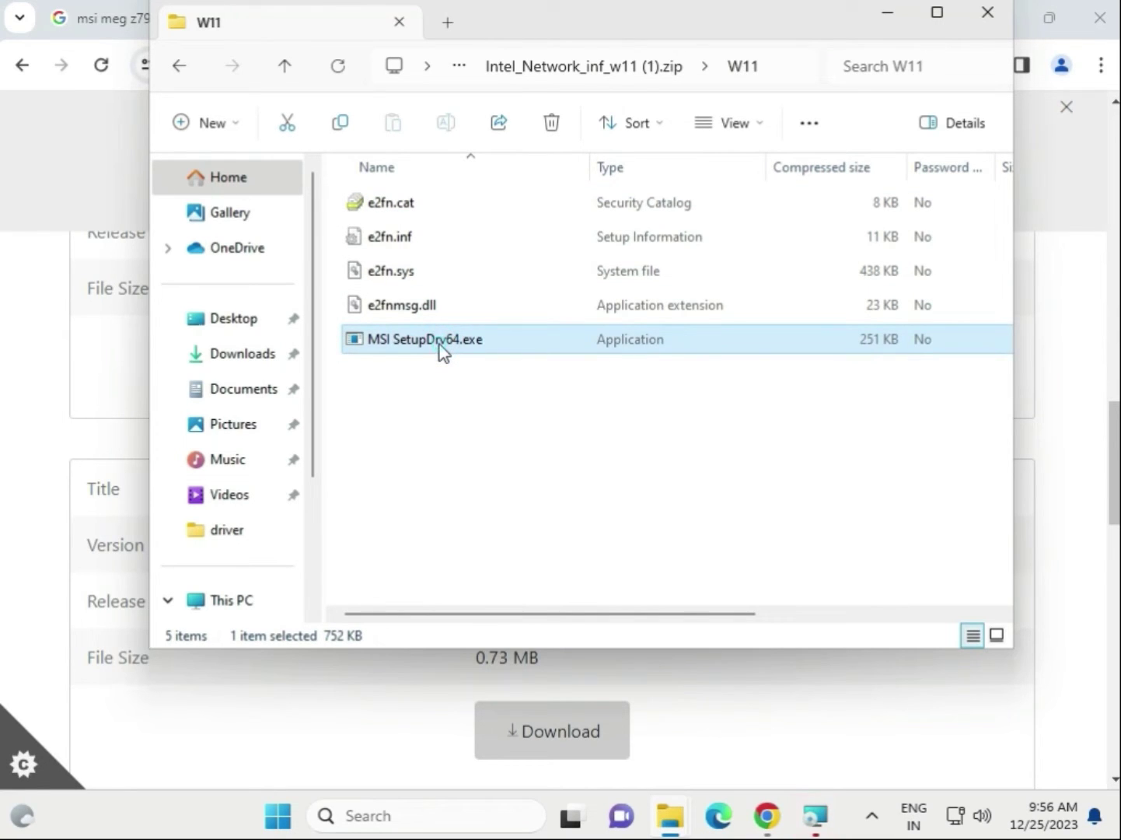
pyautogui.doubleClick(441, 350)
pyautogui.click(587, 447)
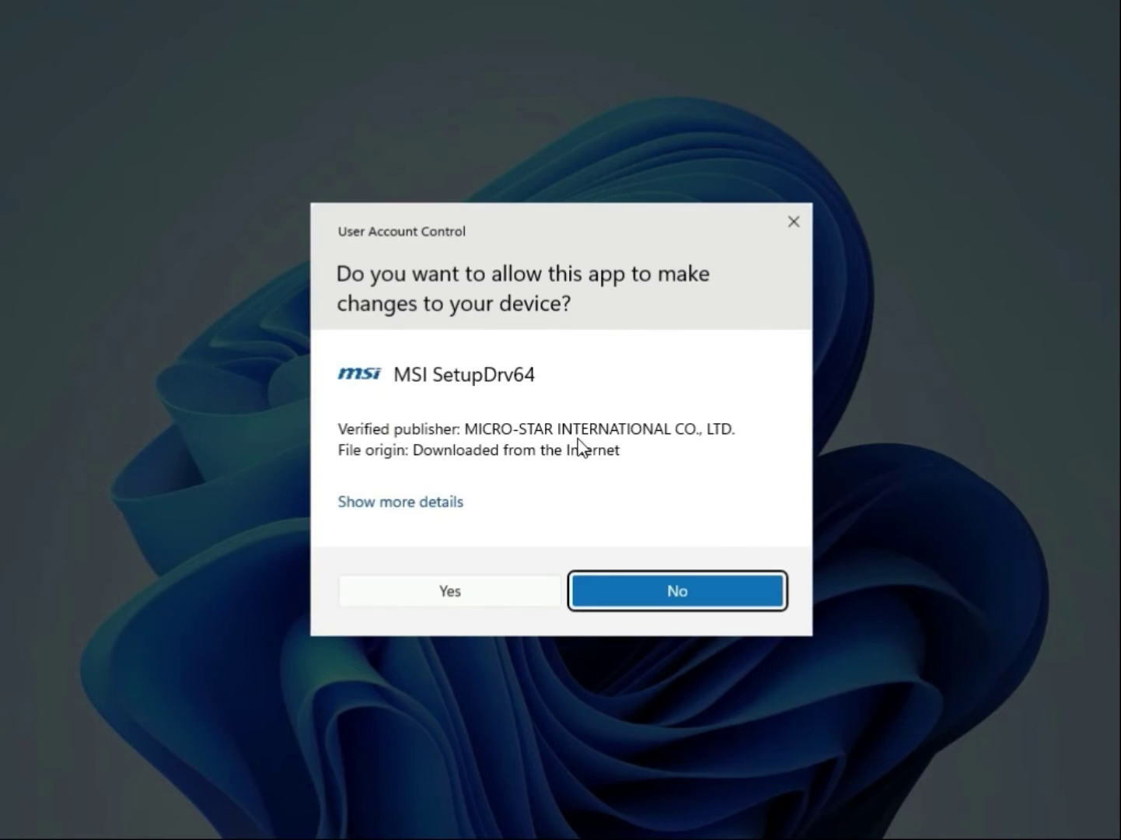
pyautogui.click(493, 598)
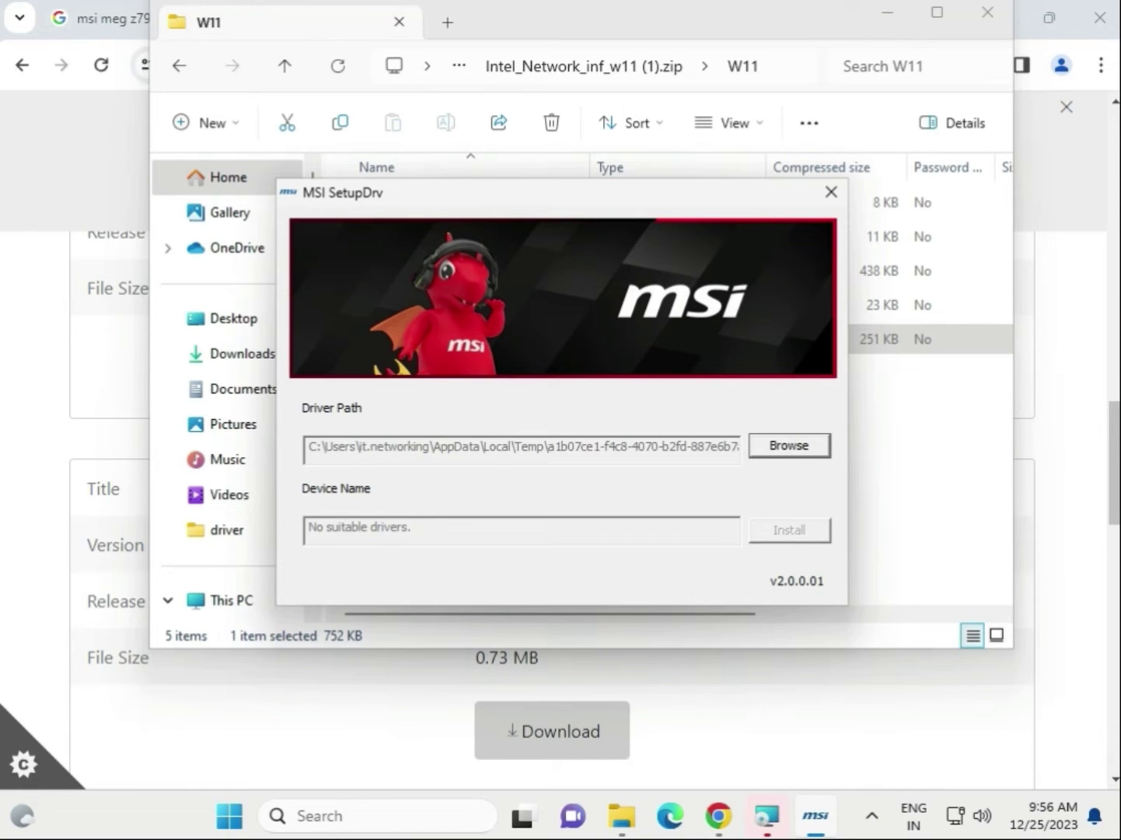
pyautogui.click(829, 192)
# - Close the W11 window and show the On-Board SATA AHCI/RAID Drivers category
pyautogui.click(981, 14)
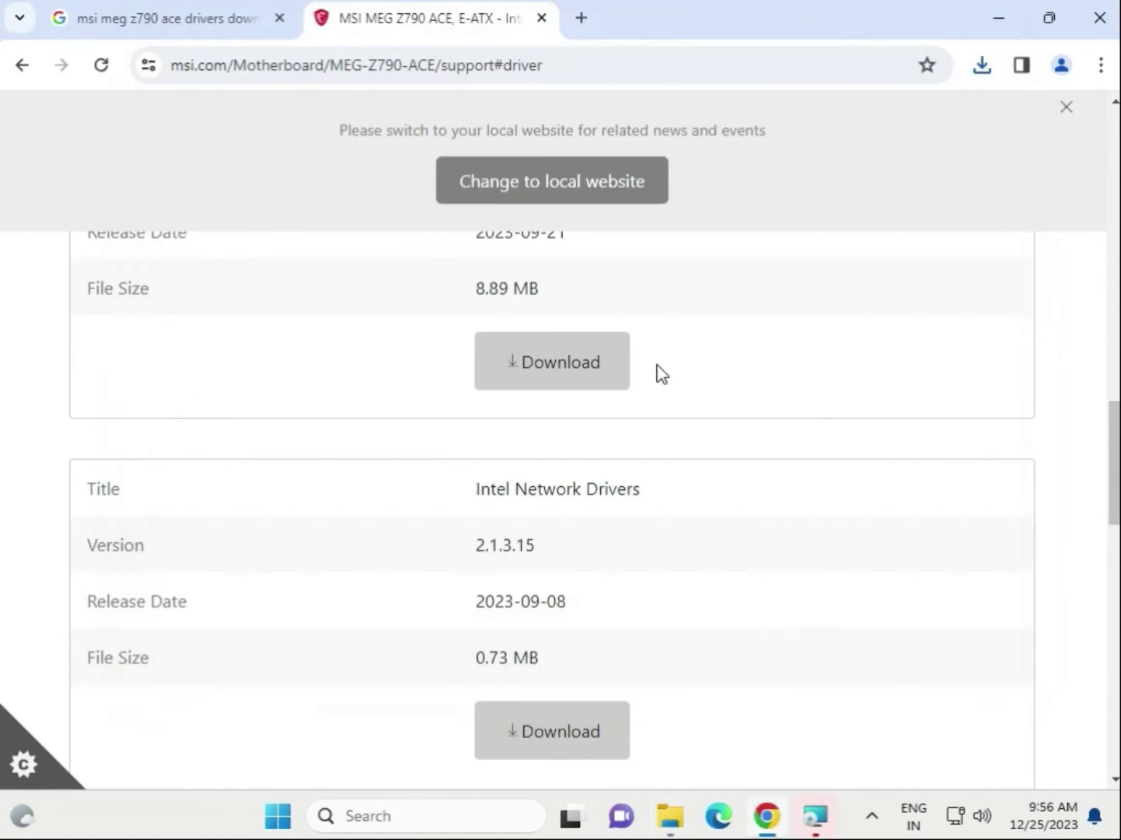
pyautogui.scroll(4, 661, 373)
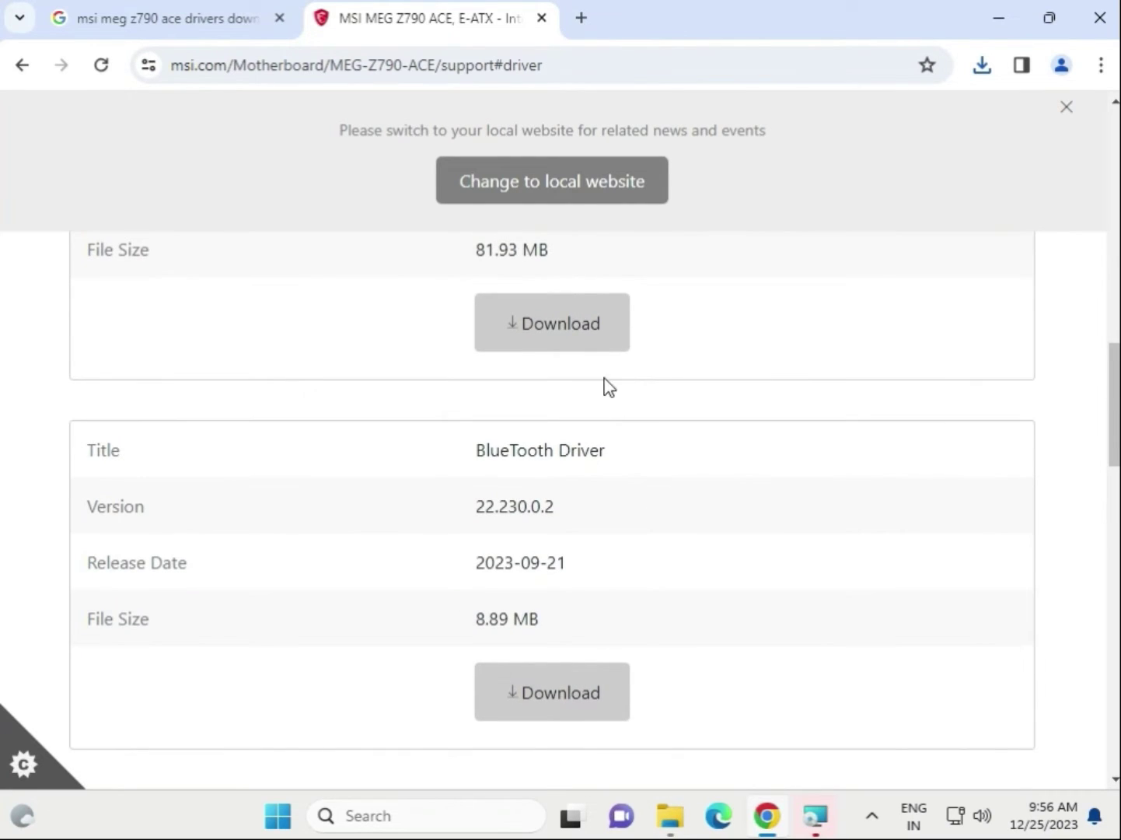
pyautogui.scroll(4, 609, 387)
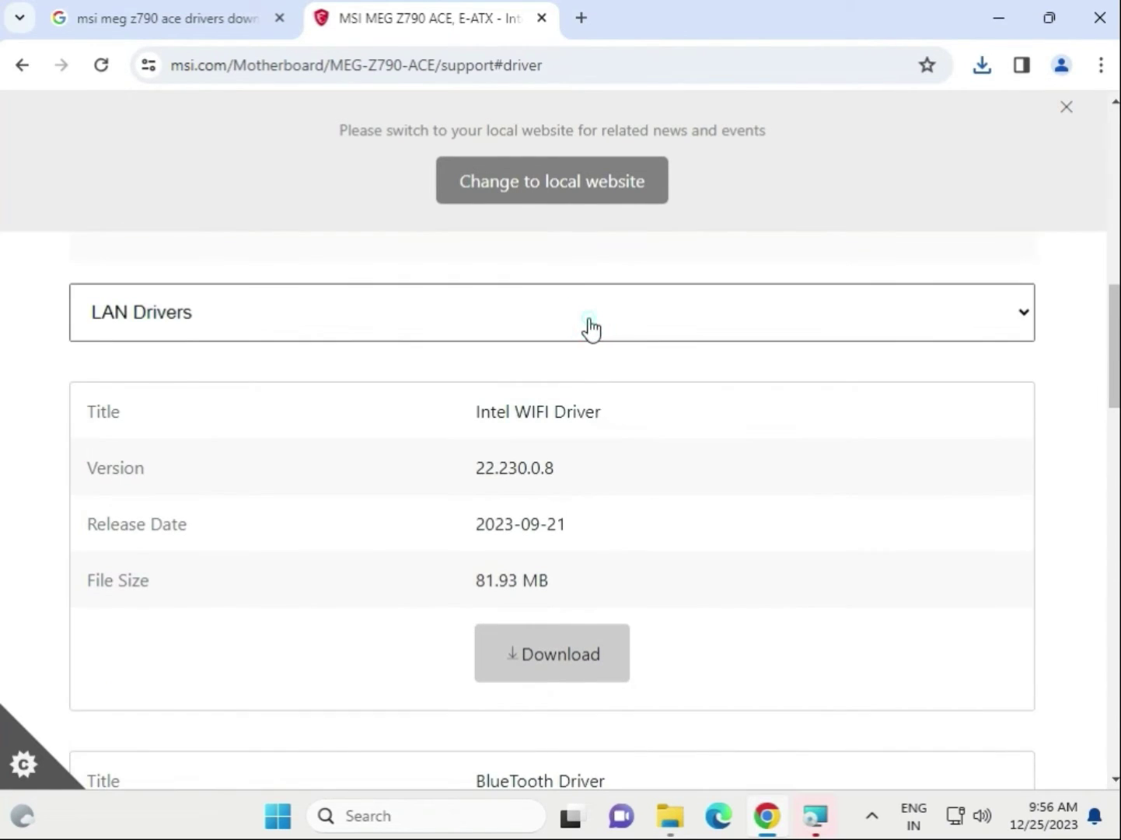
pyautogui.click(591, 328)
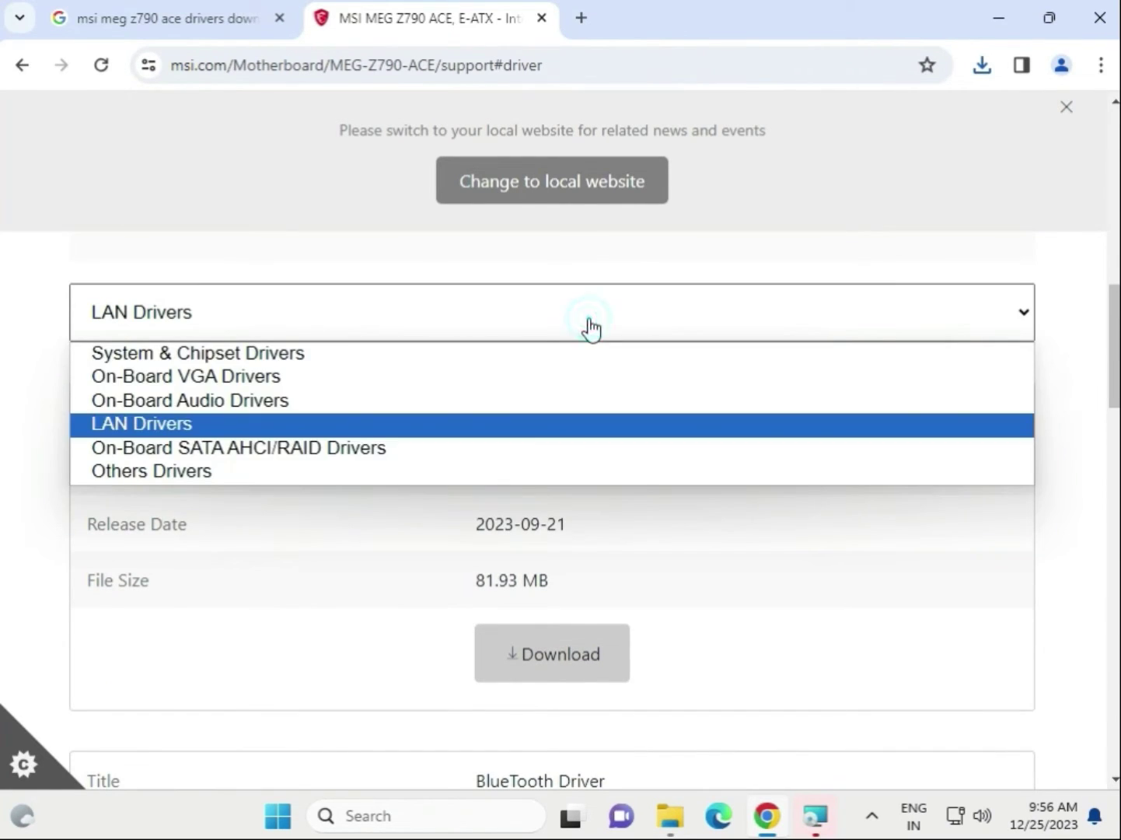
pyautogui.click(389, 449)
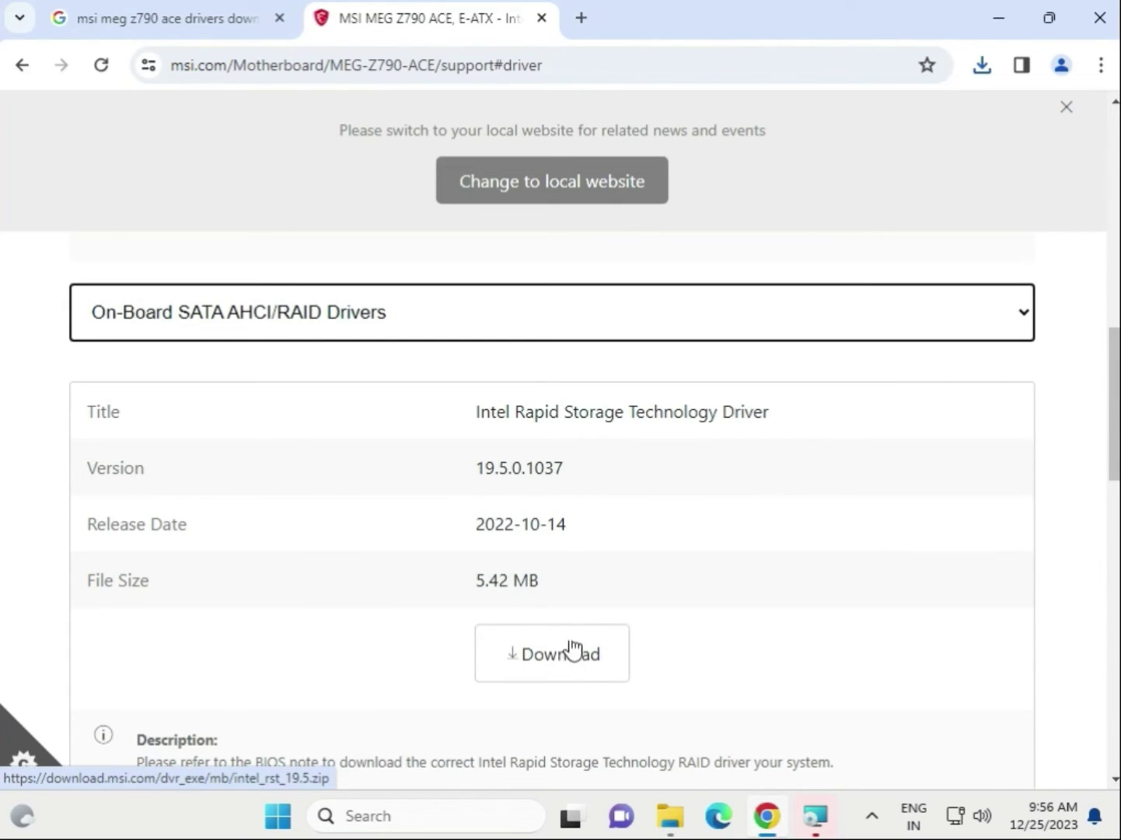
# - Switch to Others Drivers and review Intel Dynamic Tuning Technology and Serial IO entries
pyautogui.click(340, 324)
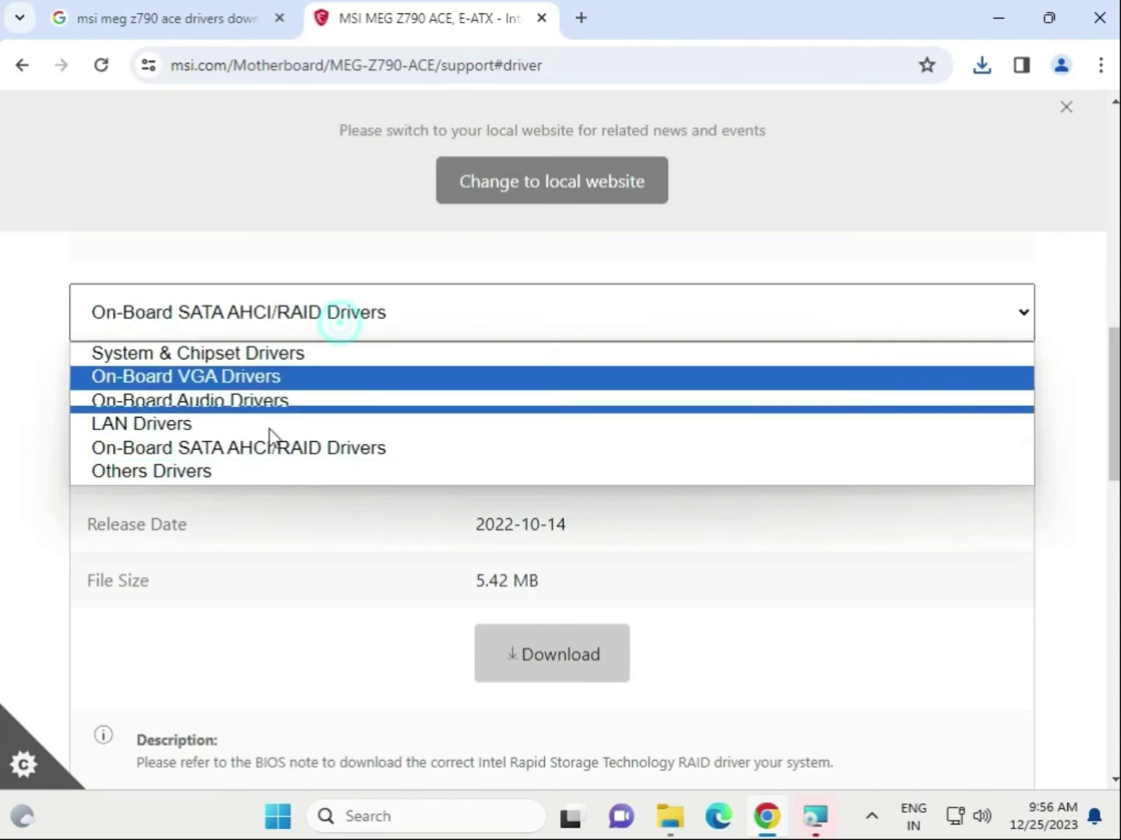
pyautogui.click(276, 476)
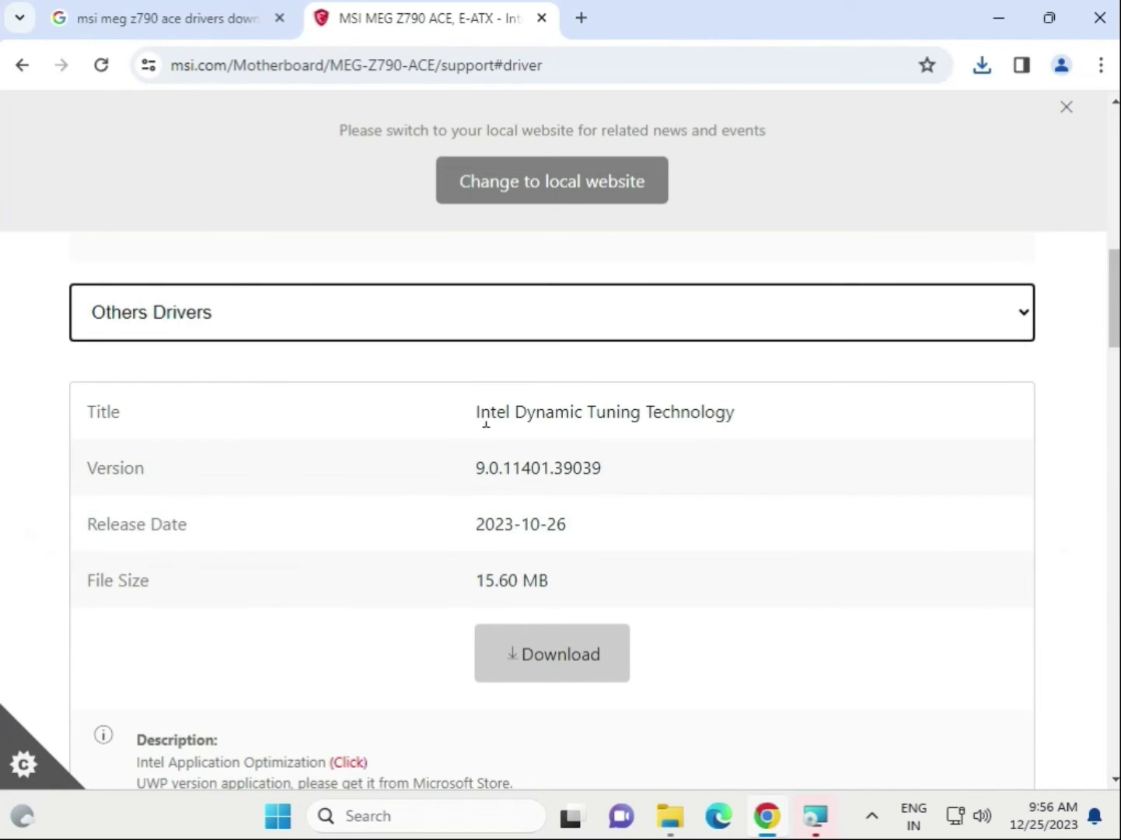
pyautogui.moveTo(476, 420); pyautogui.dragTo(762, 416)
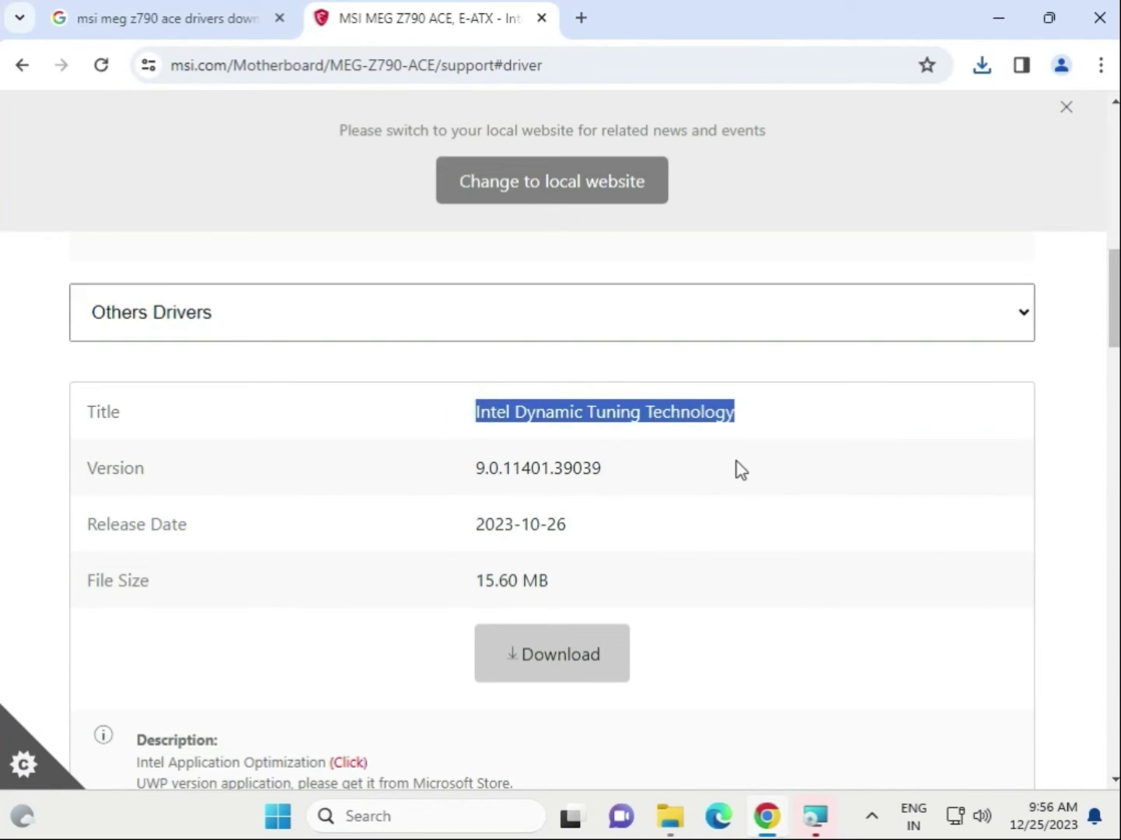
pyautogui.scroll(-4, 709, 520)
pyautogui.moveTo(661, 552); pyautogui.dragTo(473, 559)
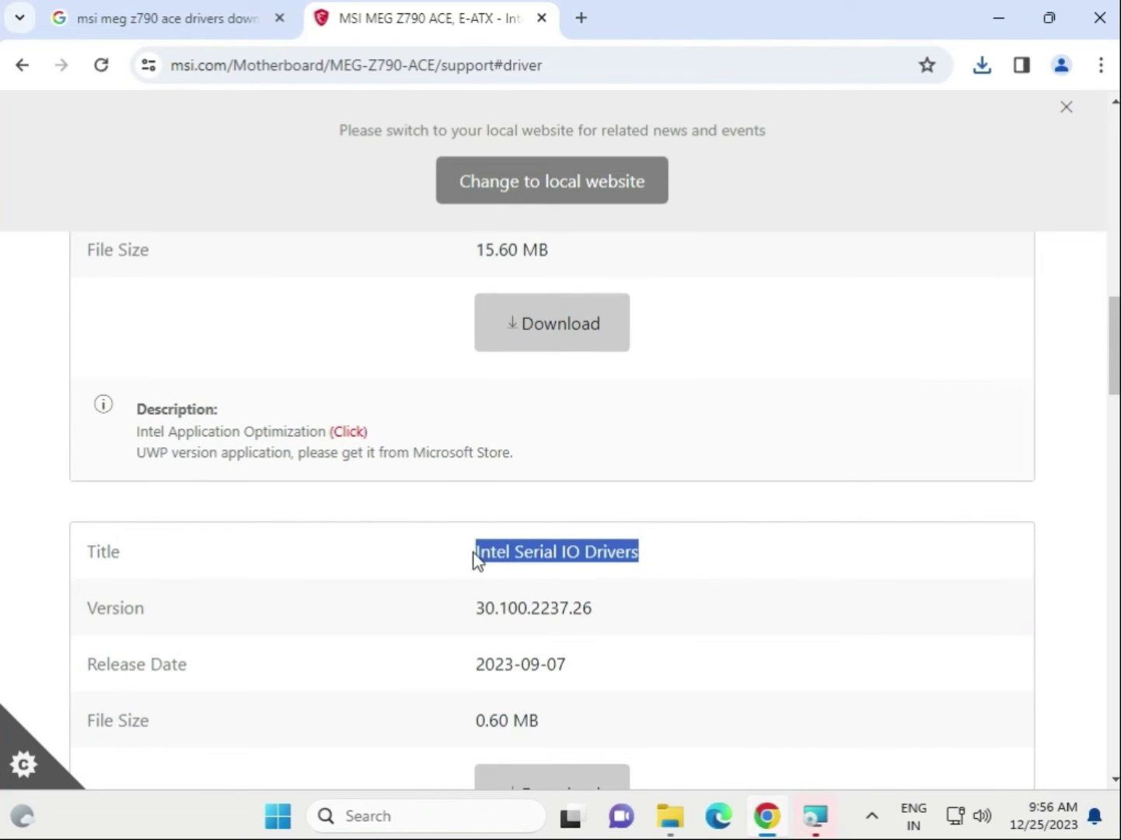
pyautogui.scroll(5, 471, 560)
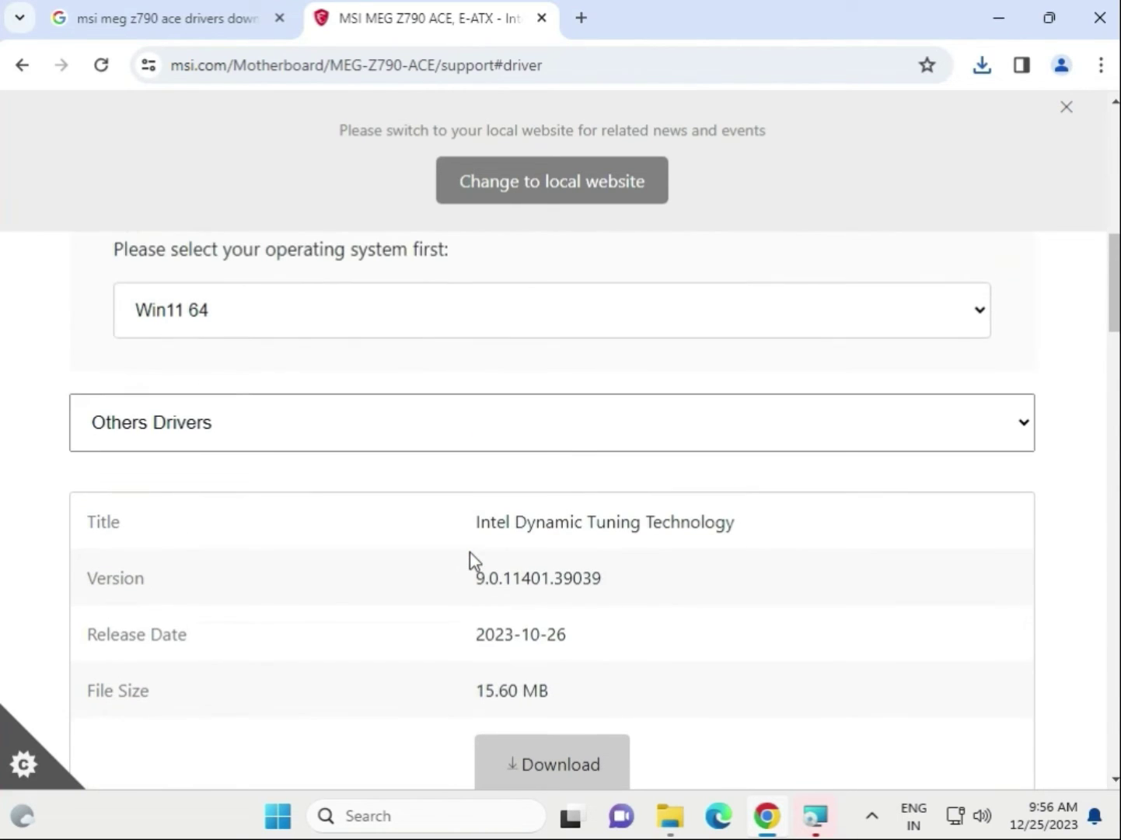
pyautogui.click(389, 441)
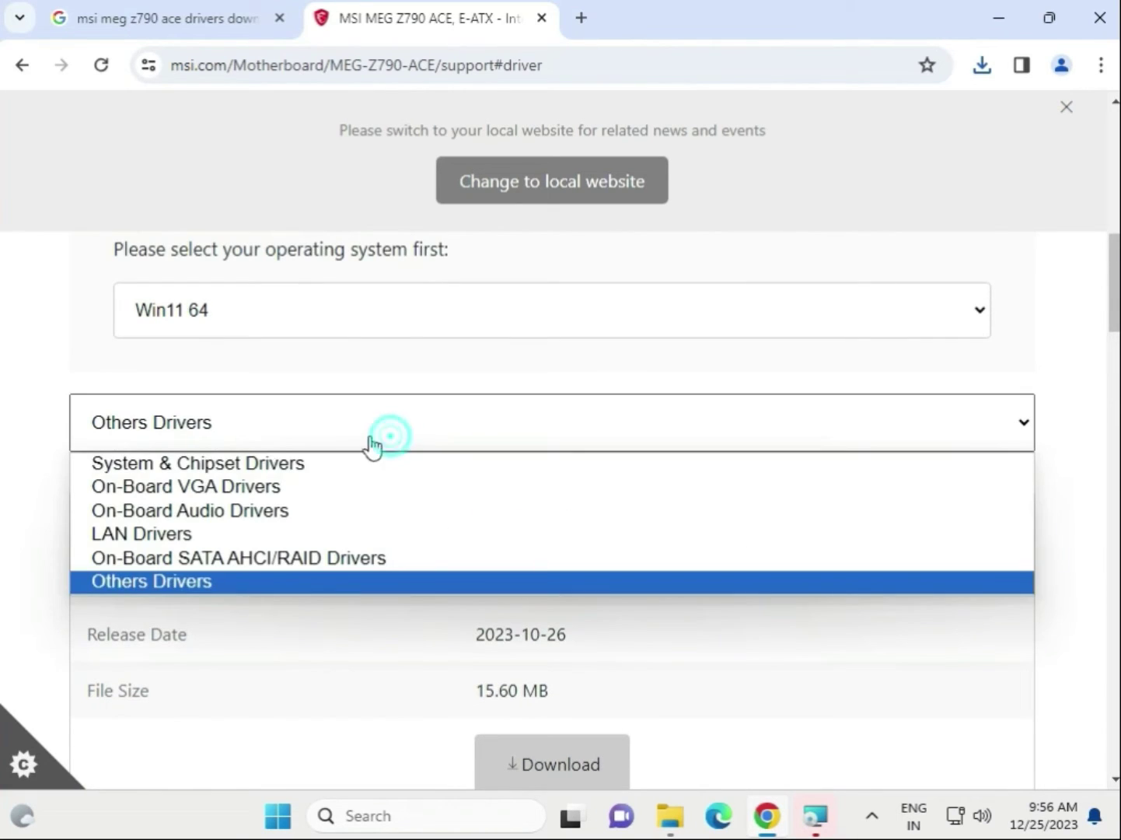
pyautogui.click(360, 371)
# - Switch the downloads to Firmware and download the LED Firmware user Manual
pyautogui.scroll(1, 360, 350)
pyautogui.click(366, 263)
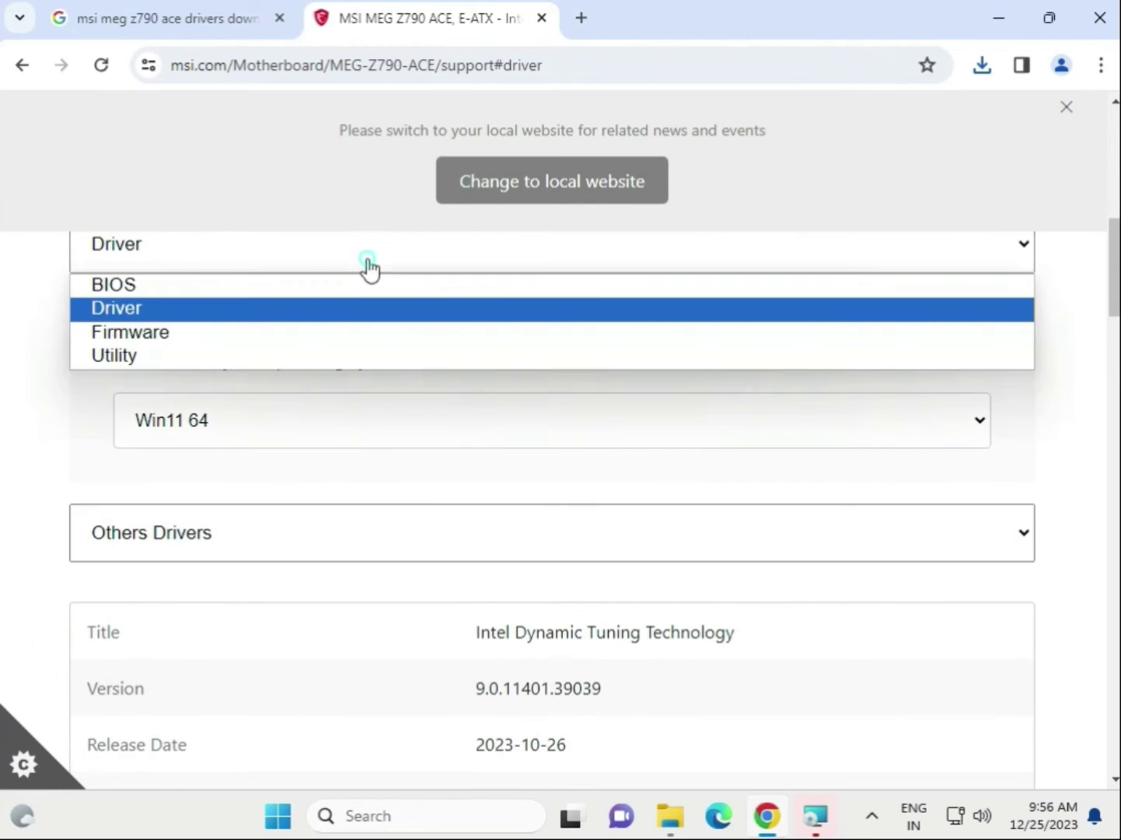
pyautogui.click(323, 335)
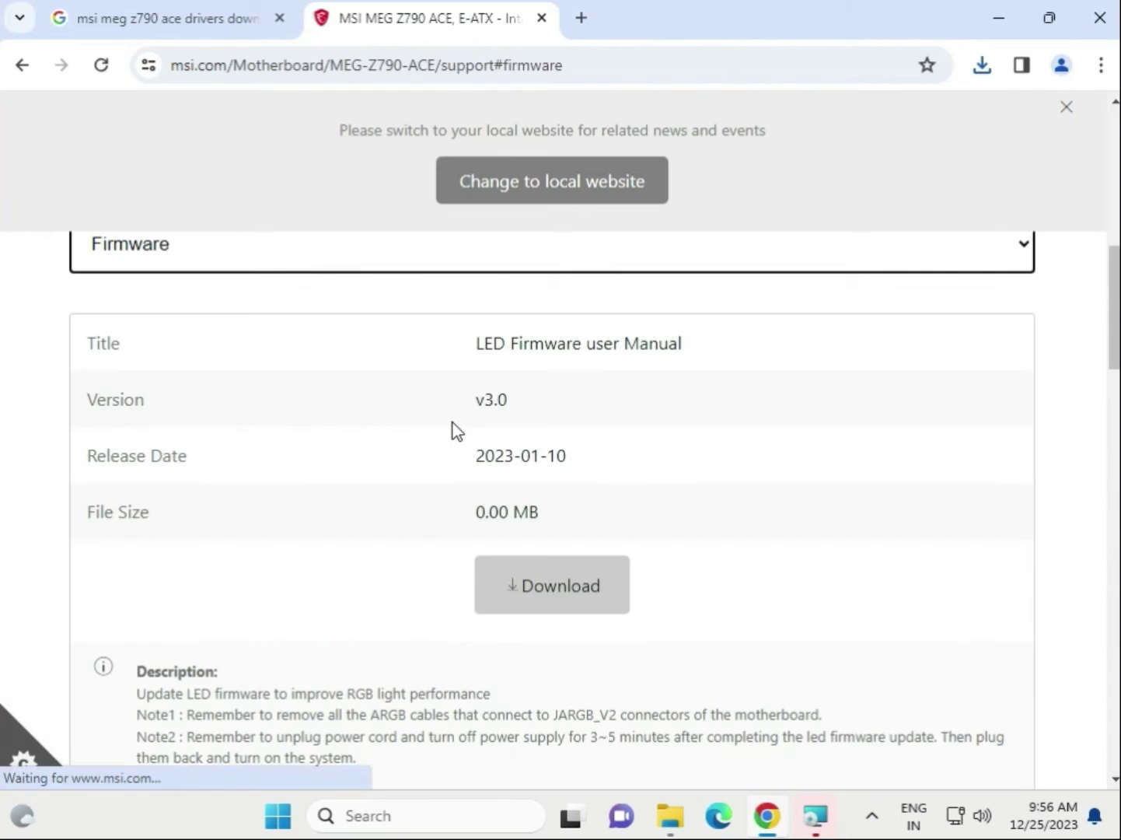
pyautogui.click(535, 593)
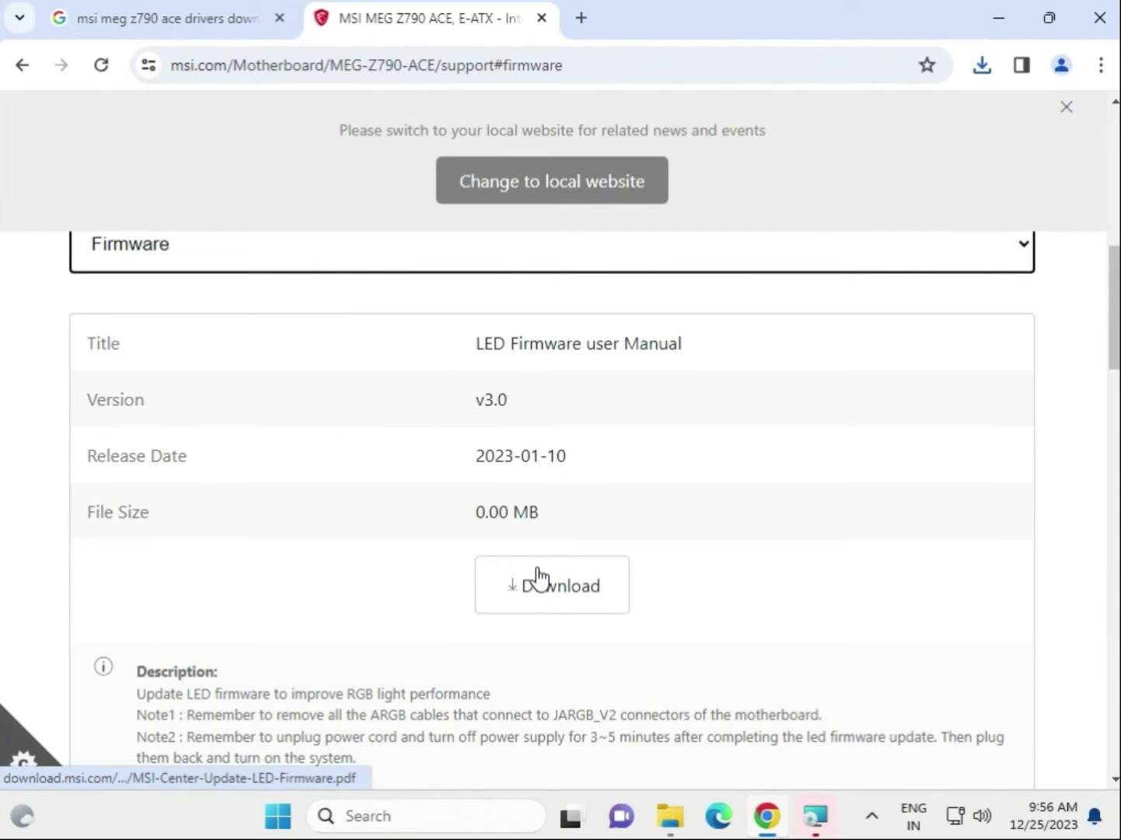
# - Switch to BIOS downloads and highlight AMI BIOS 7D86v17's 2023-11-02 release date
pyautogui.click(287, 247)
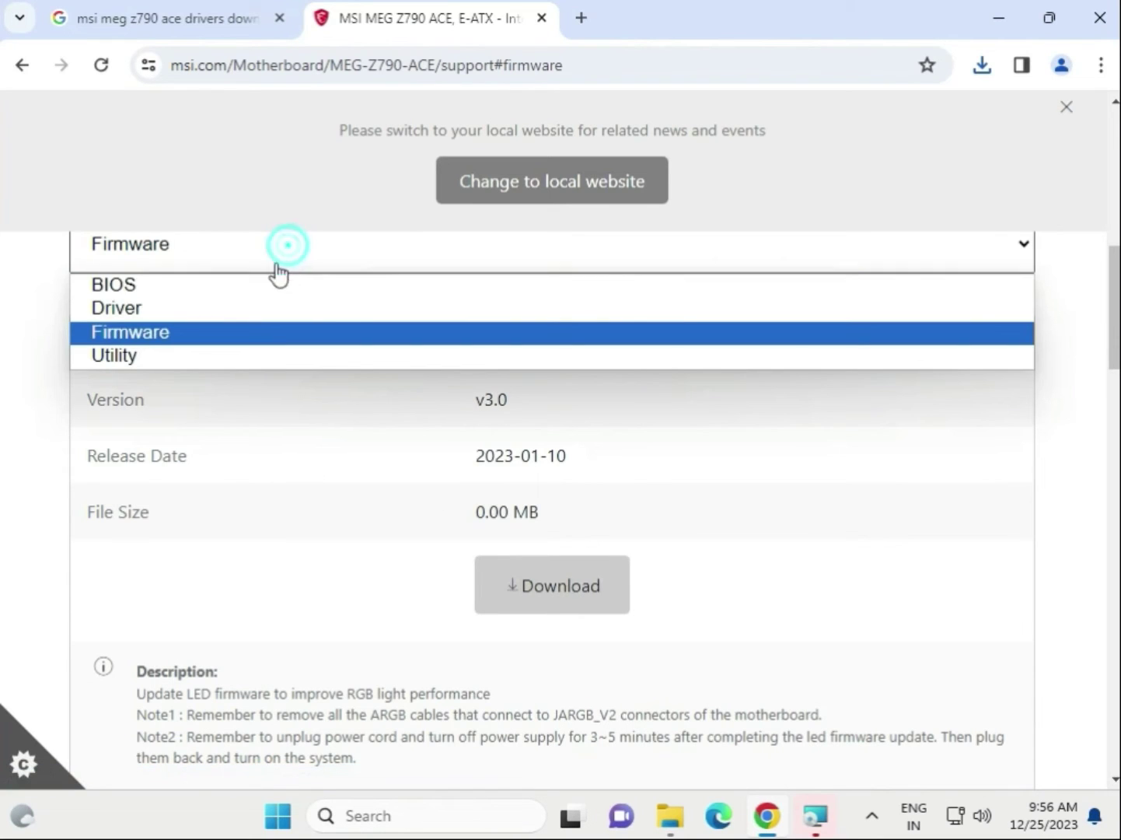
pyautogui.click(269, 286)
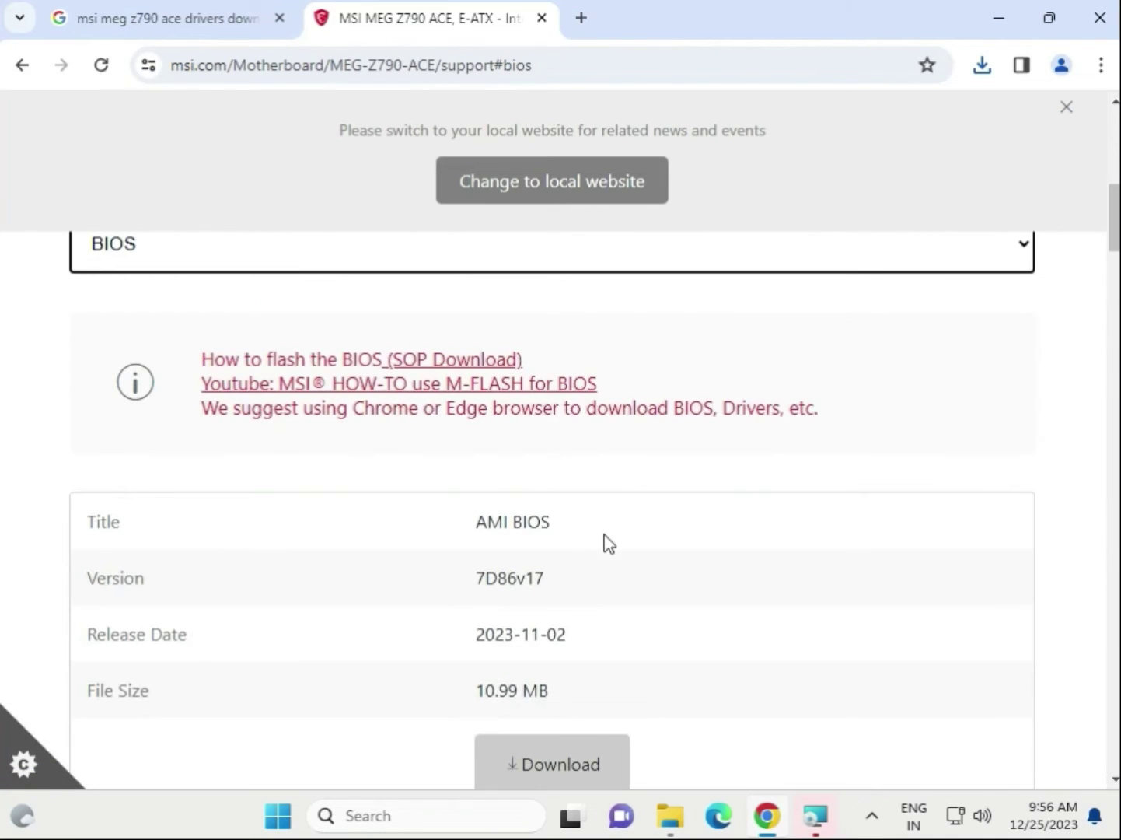
pyautogui.scroll(-1, 609, 543)
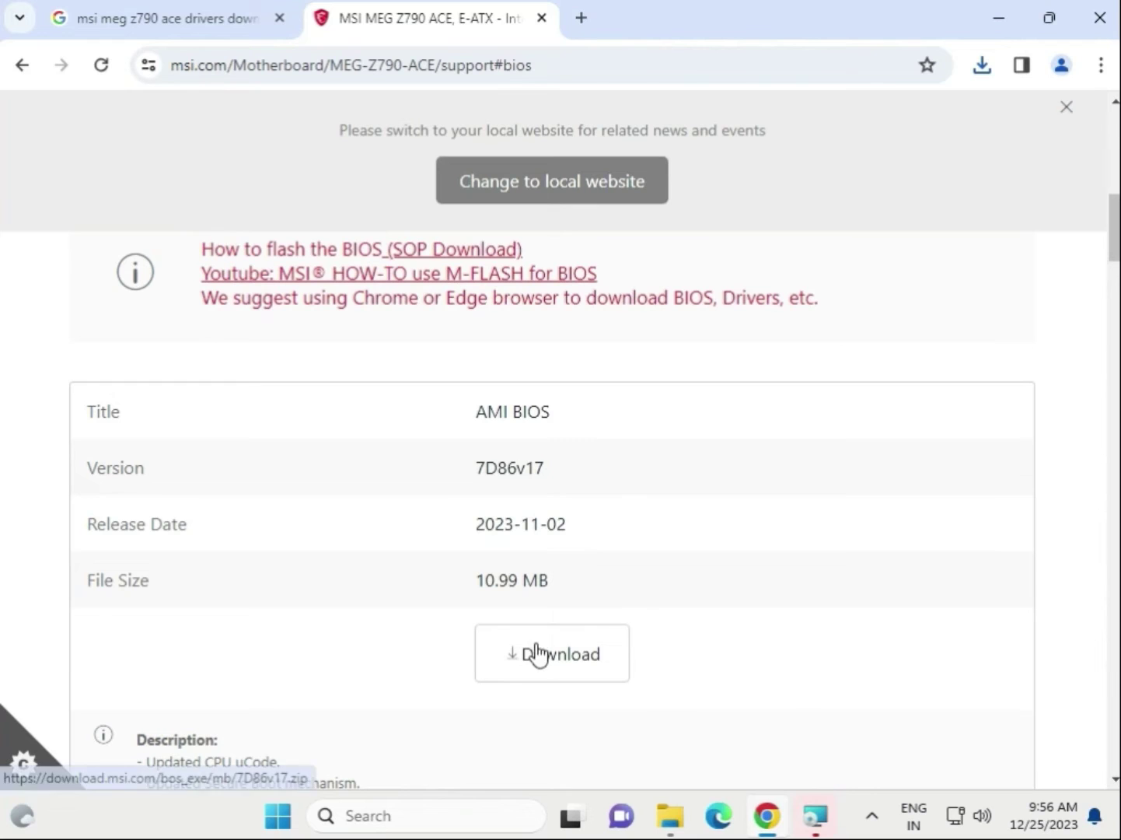
pyautogui.scroll(-3, 669, 655)
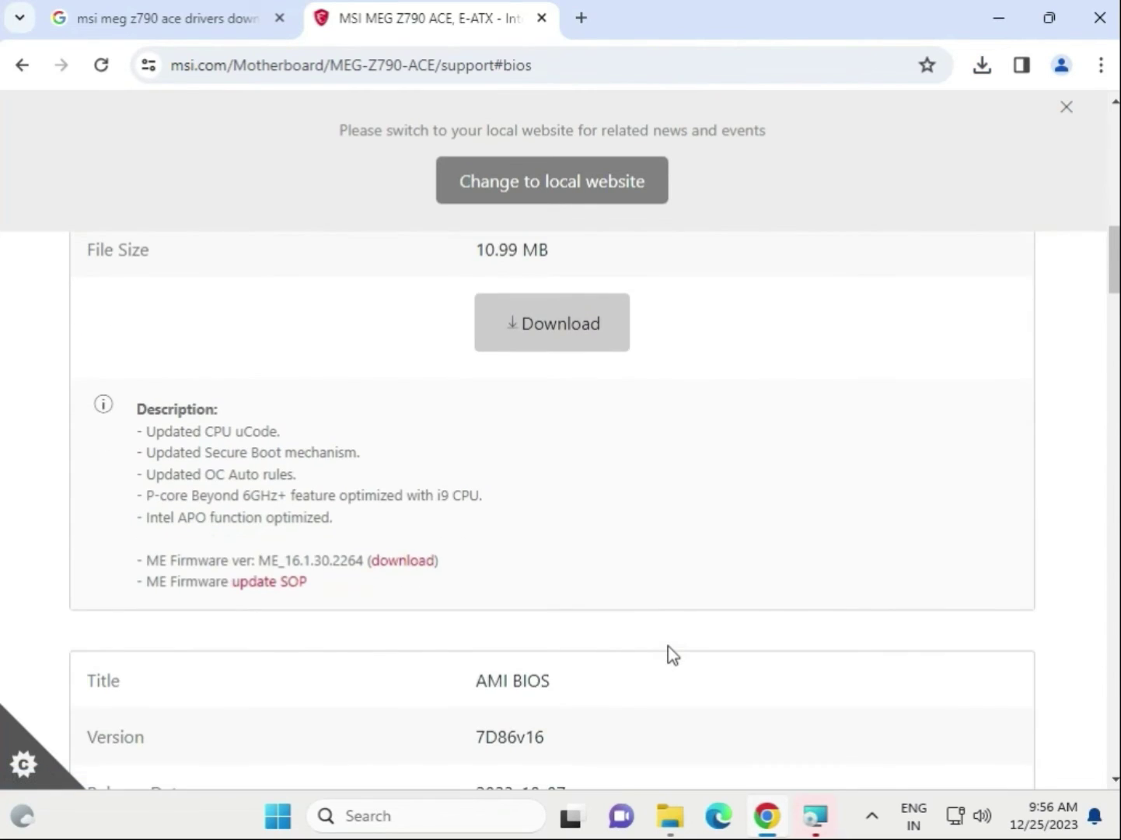
pyautogui.scroll(3, 669, 655)
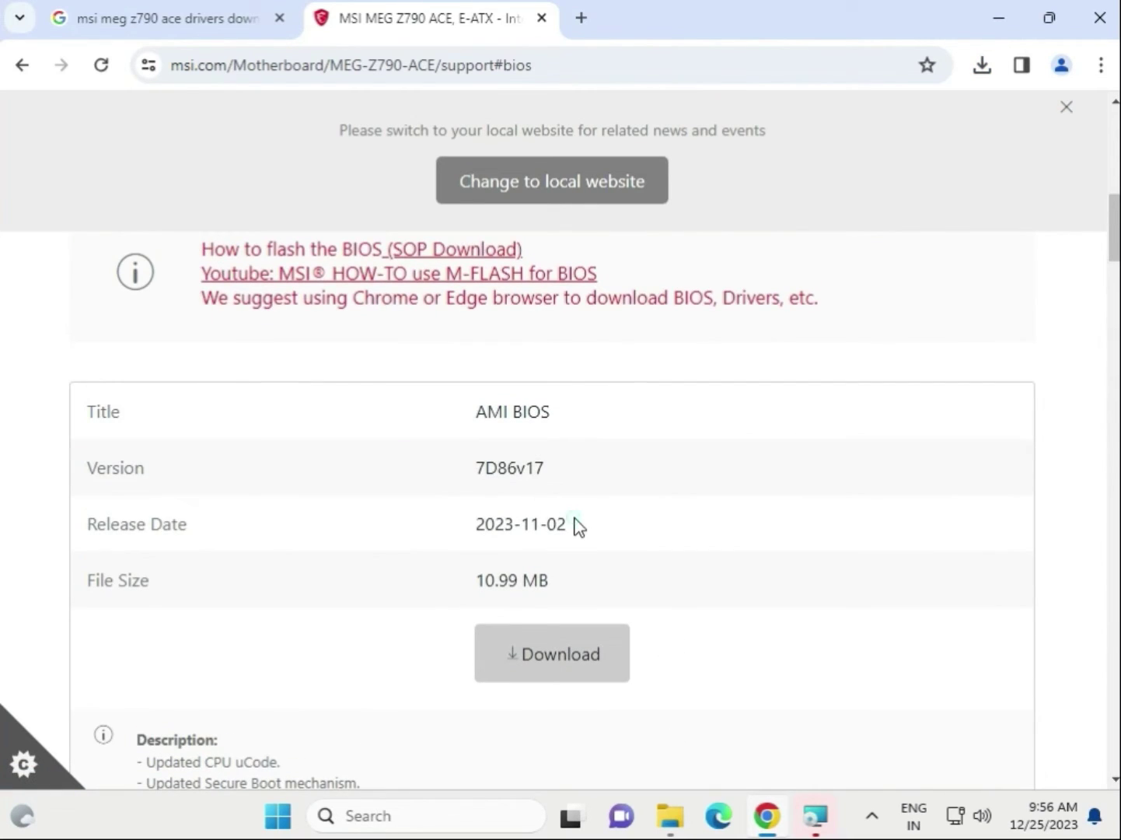
pyautogui.moveTo(575, 521); pyautogui.dragTo(488, 523)
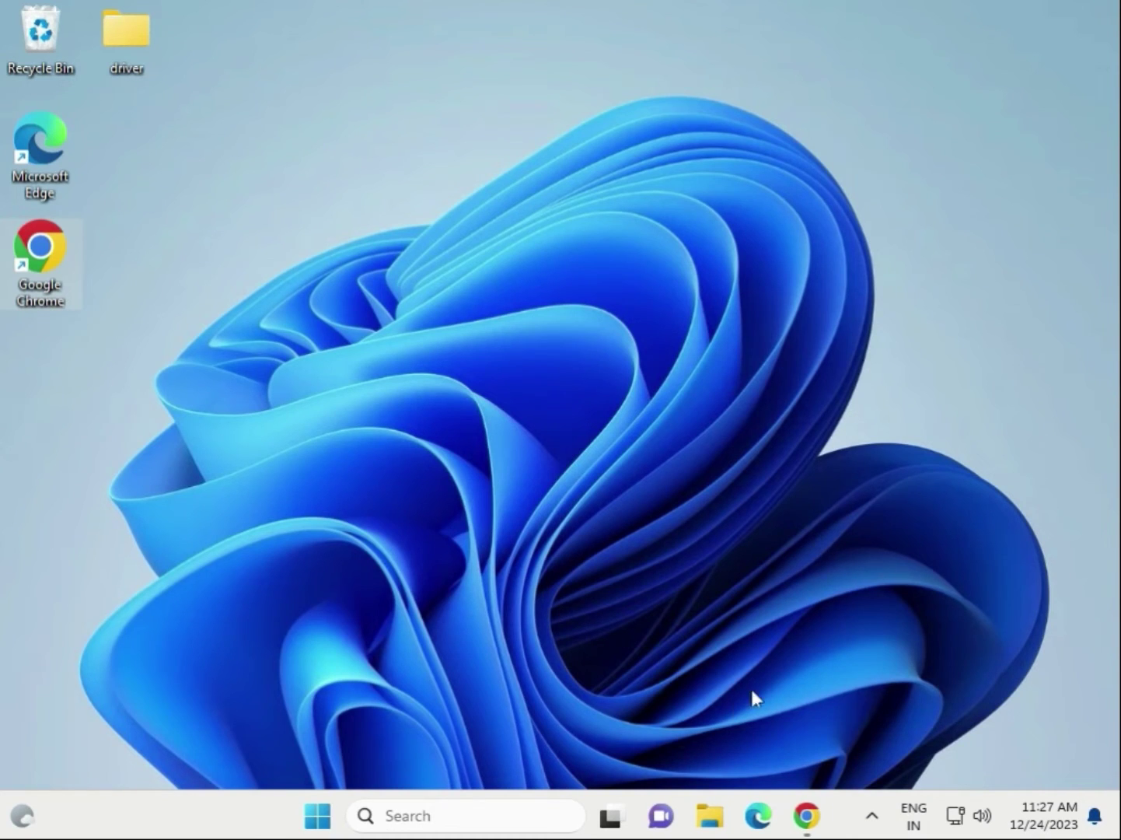
# - In Downloads, select today's eight driver zips, from intel_chipset_adl_rpl.zip to 7D85_v0102.zip, for copying
pyautogui.click(708, 817)
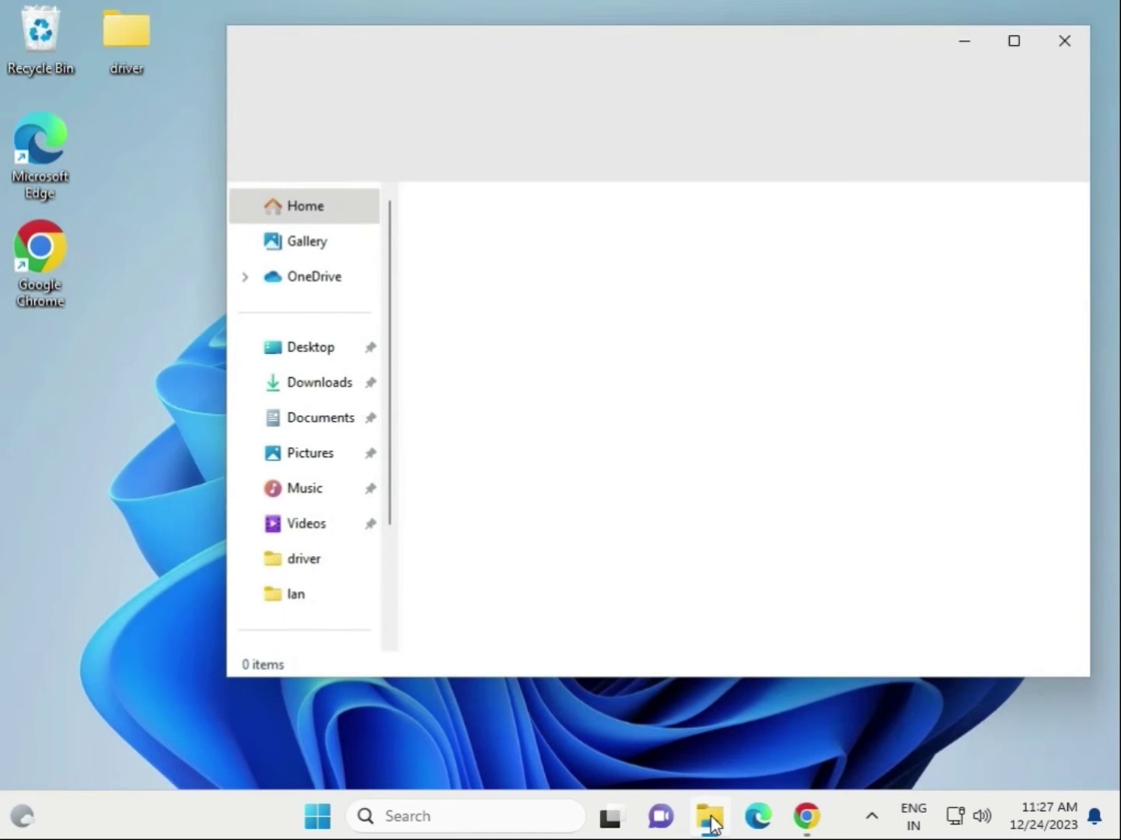
pyautogui.scroll(-2, 307, 544)
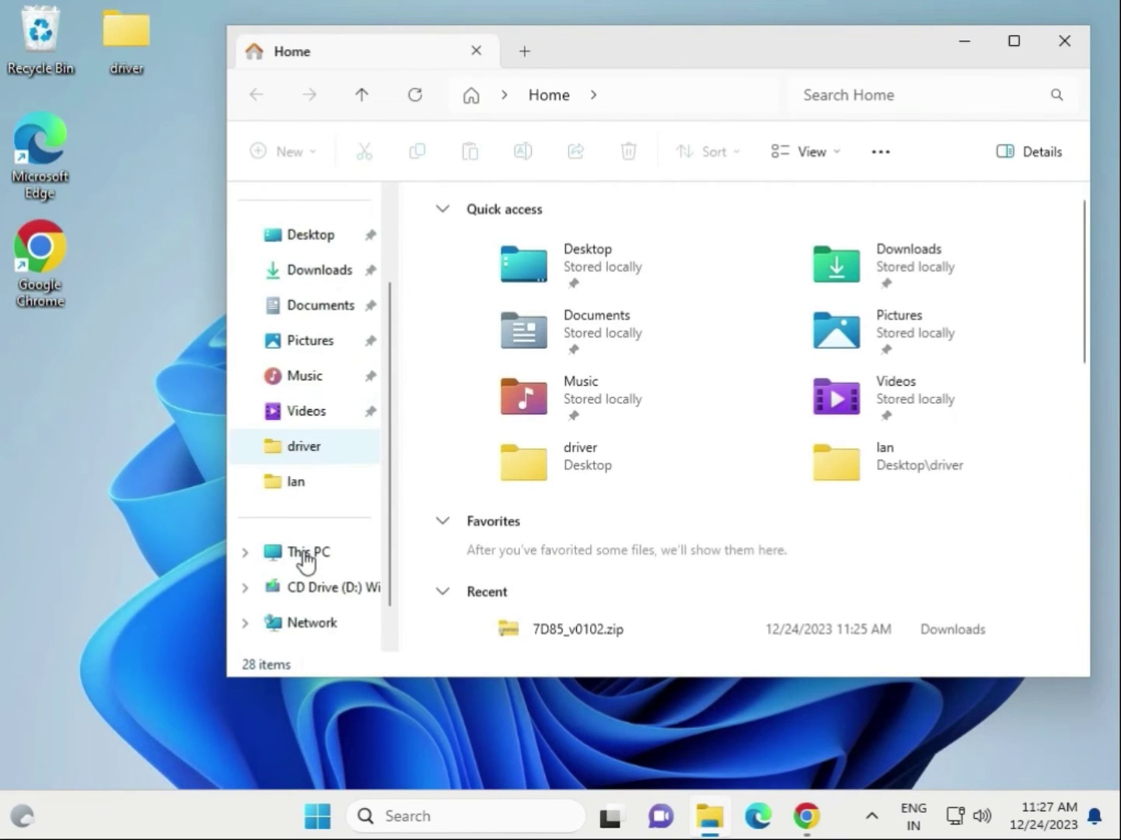
pyautogui.click(318, 484)
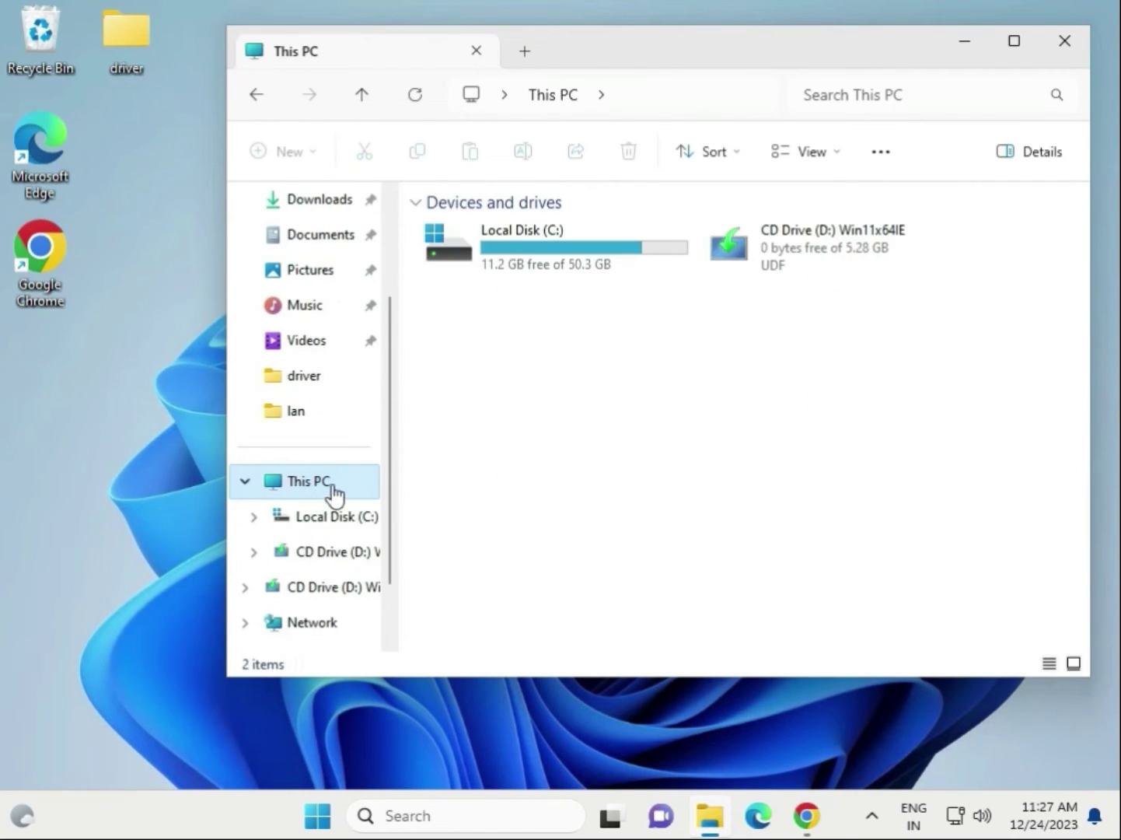
pyautogui.click(330, 212)
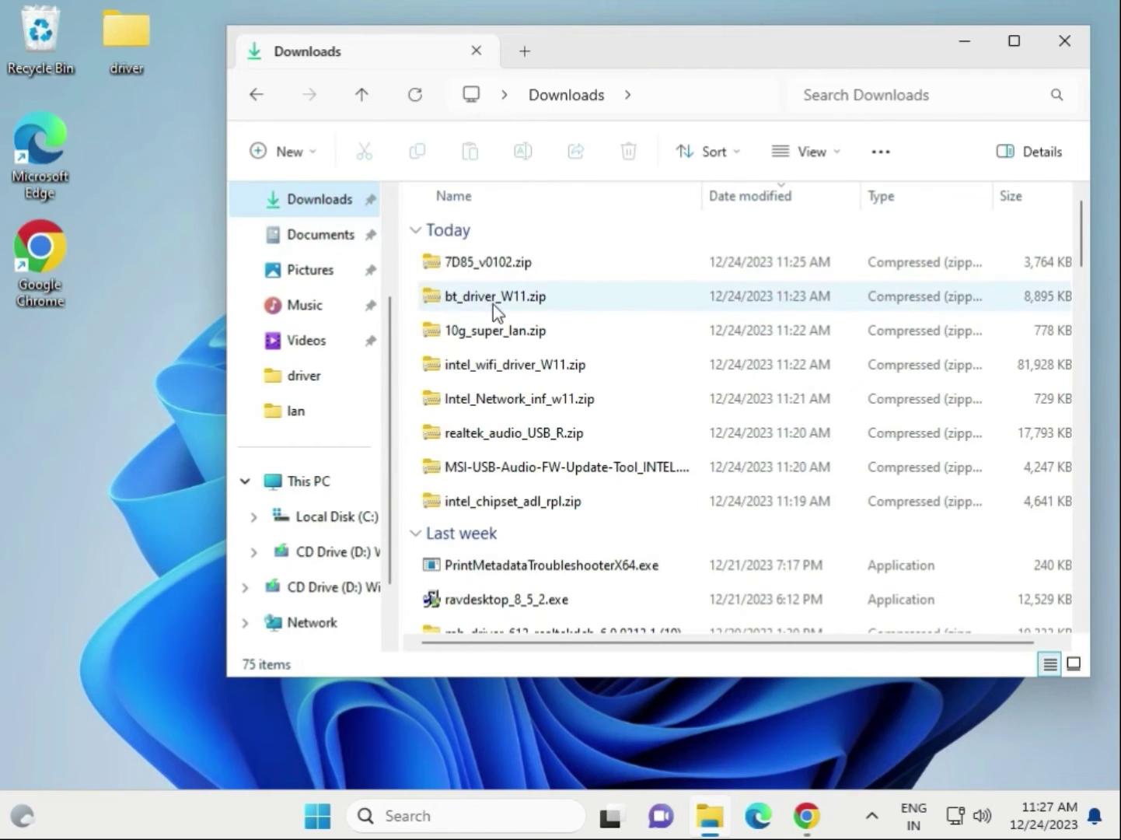
pyautogui.click(513, 504)
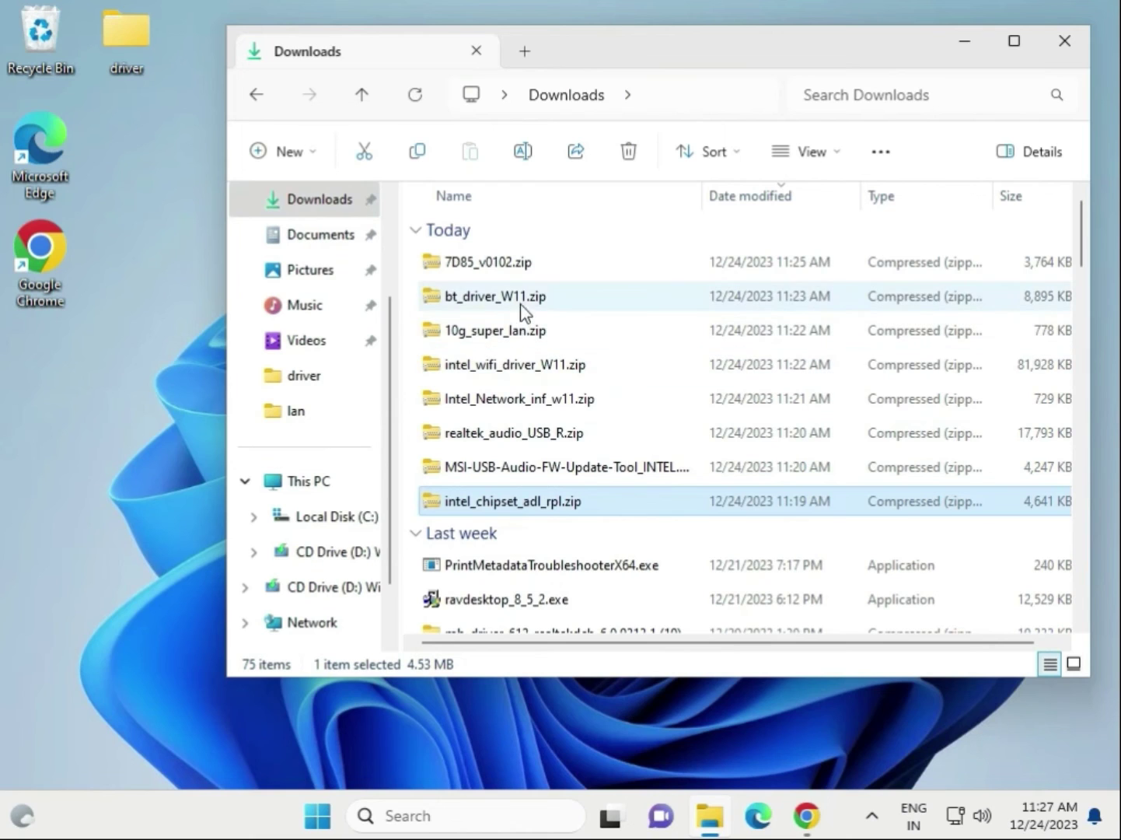
pyautogui.keyDown('shift'); pyautogui.click(530, 267); pyautogui.keyUp('shift')
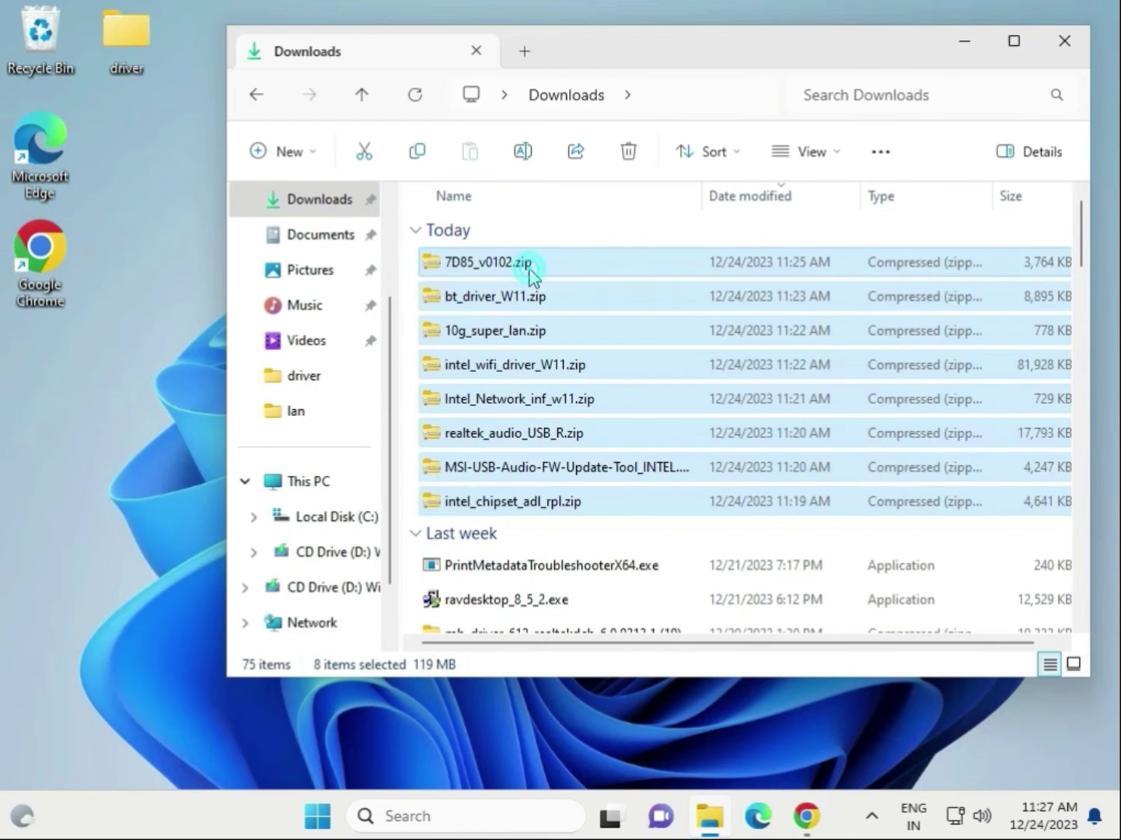
pyautogui.rightClick(557, 337)
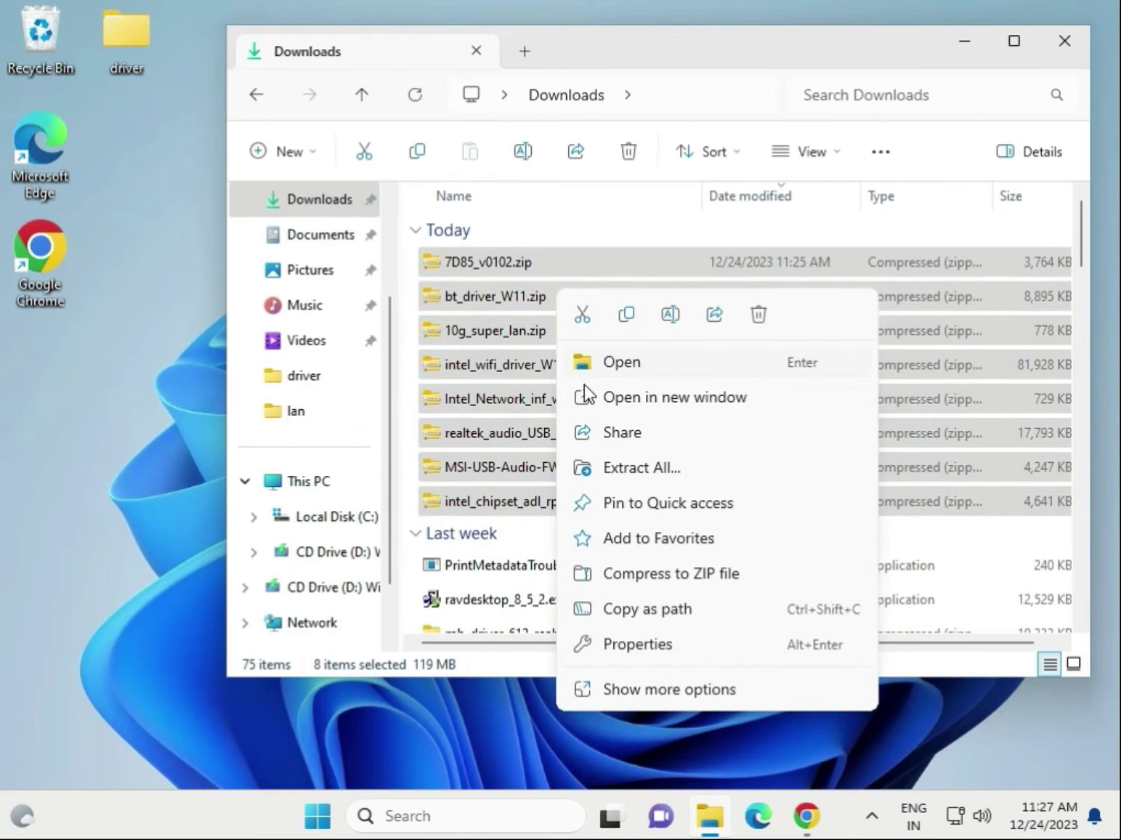
# - Copy the eight zips, then delete the old lan and wifi folders from the desktop driver folder
pyautogui.click(626, 319)
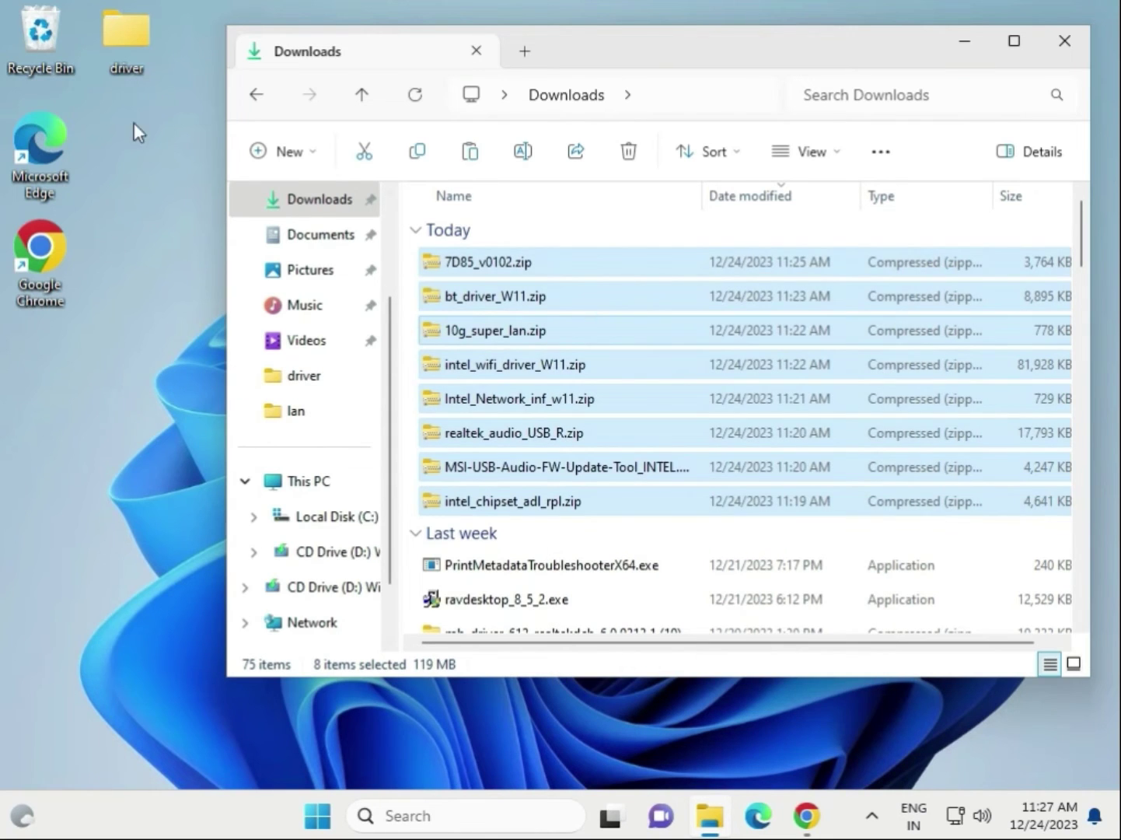
pyautogui.doubleClick(129, 45)
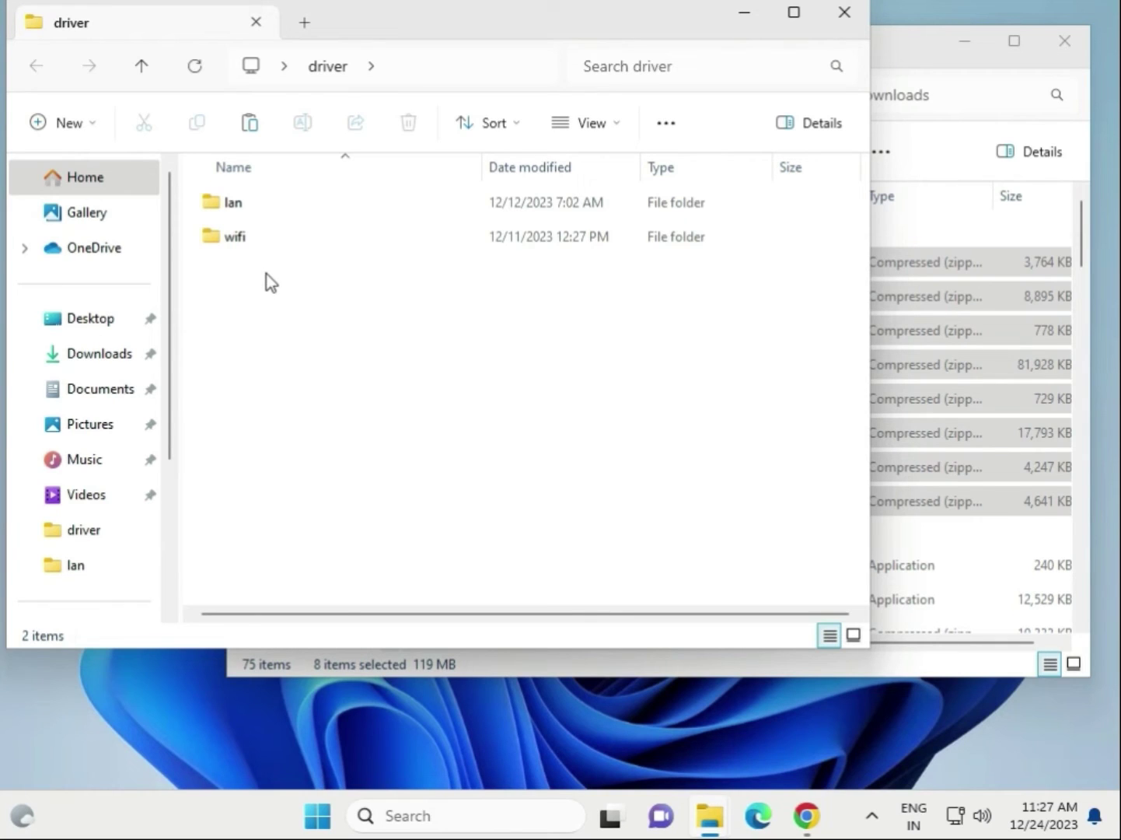
pyautogui.hotkey('ctrl', 'a')
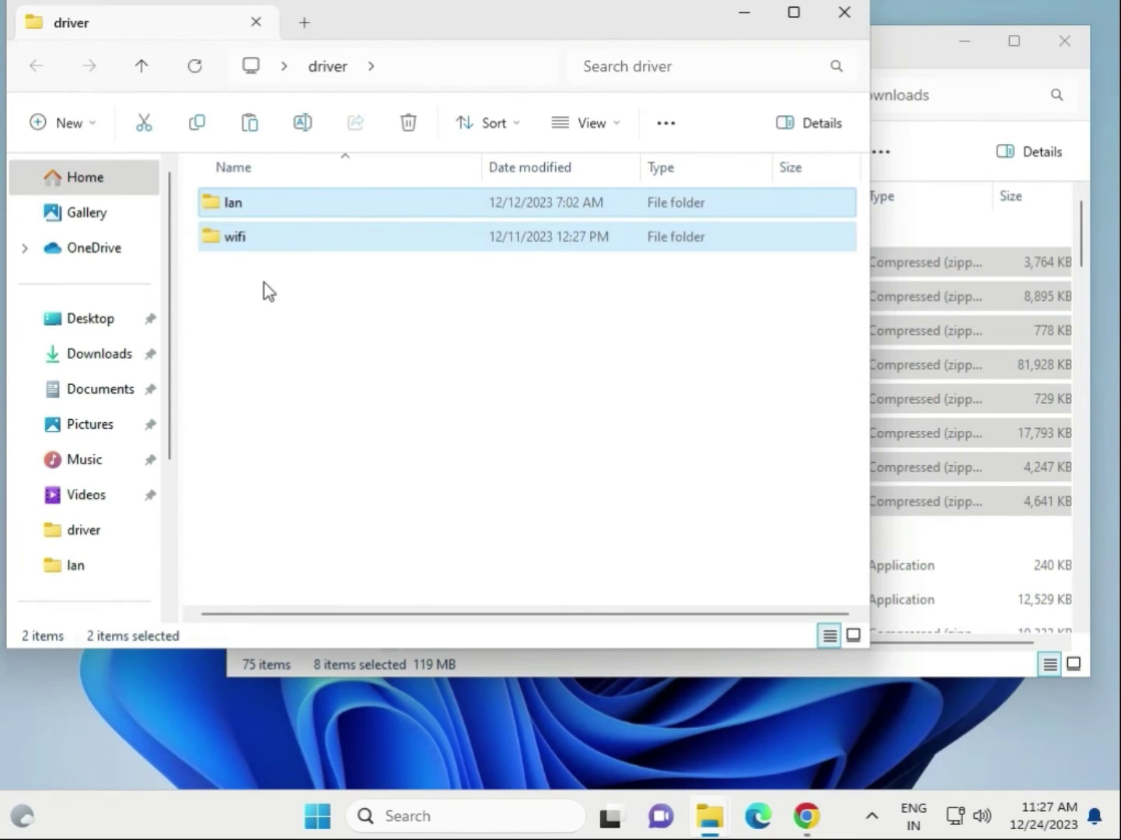
pyautogui.press('Delete')
# - Paste the eight copied driver zips into the emptied driver folder
pyautogui.rightClick(297, 335)
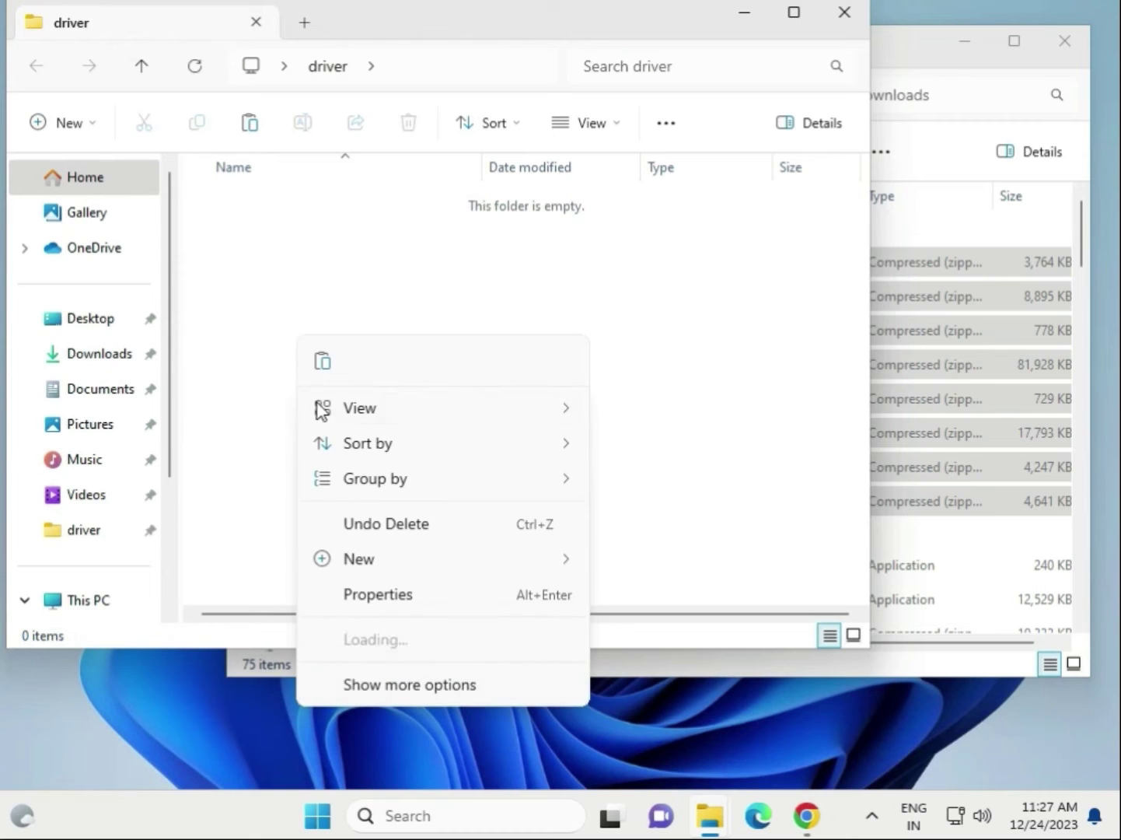
pyautogui.click(330, 362)
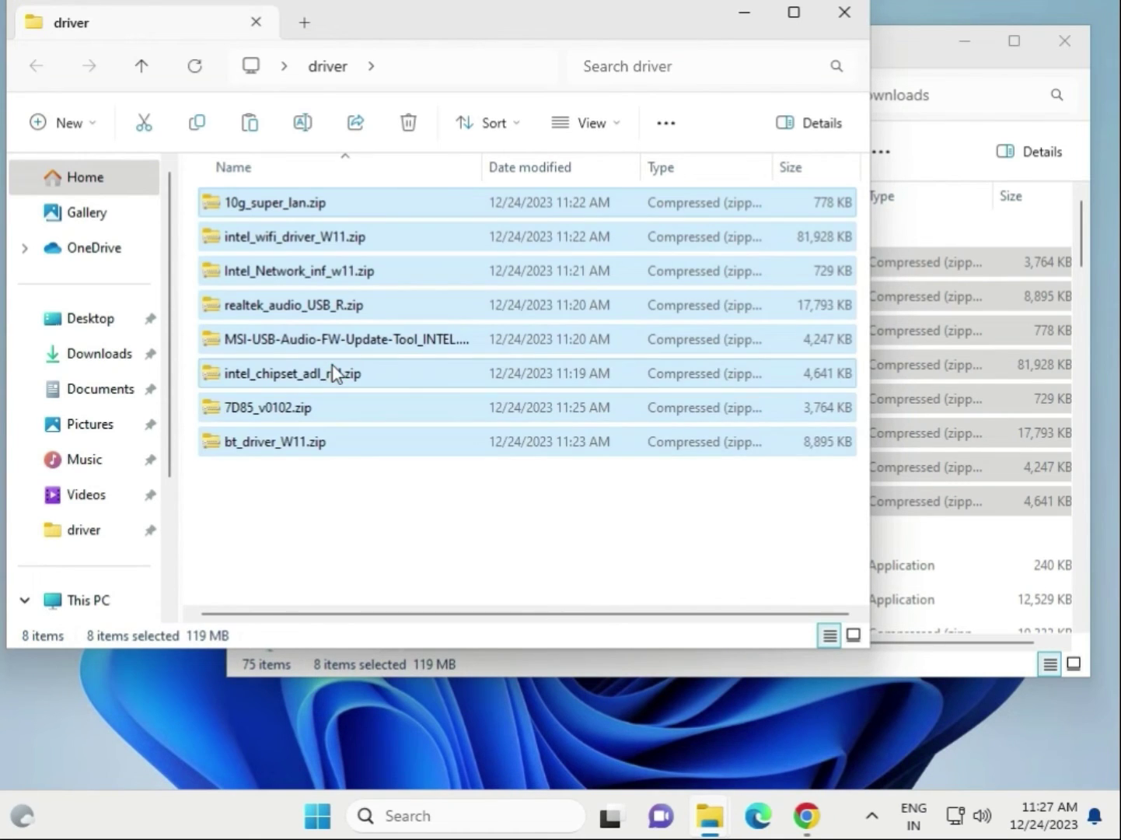
pyautogui.click(465, 511)
pyautogui.click(312, 206)
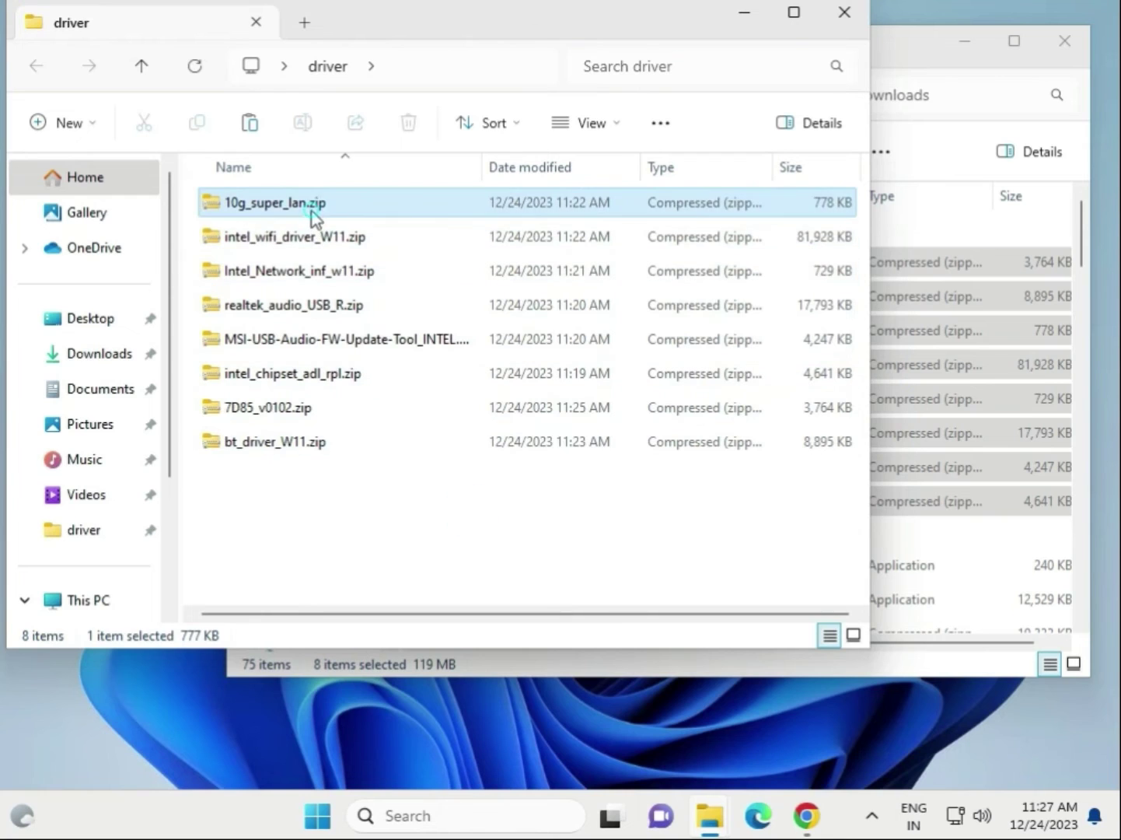
# - Extract 10g_super_lan.zip with Extract All into Desktop\driver, then close the opened window
pyautogui.rightClick(318, 207)
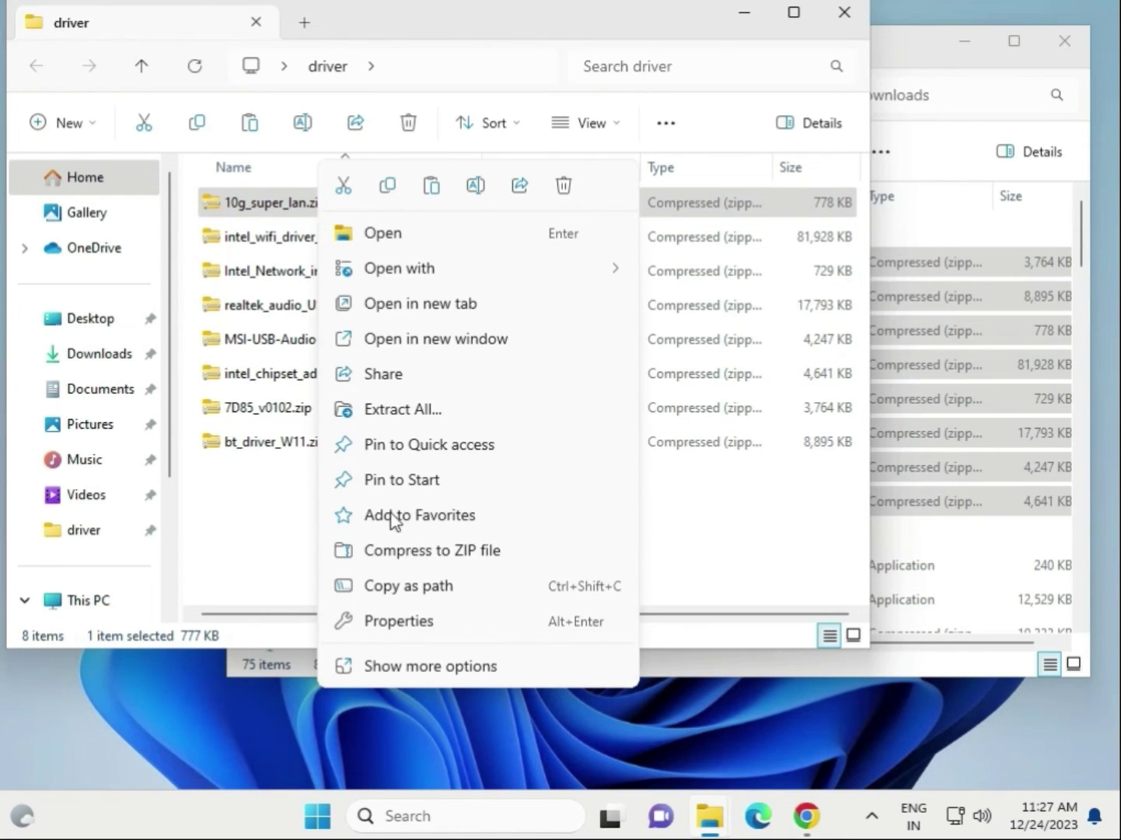
pyautogui.click(392, 665)
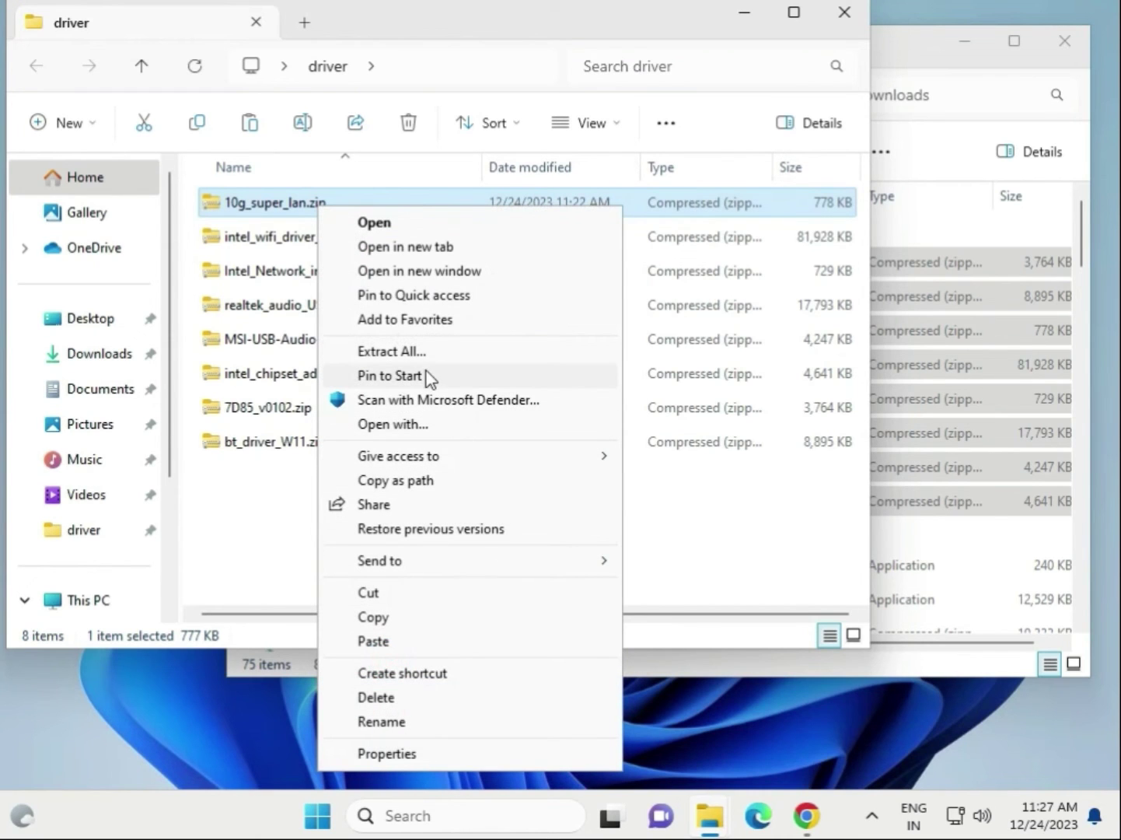
pyautogui.click(437, 352)
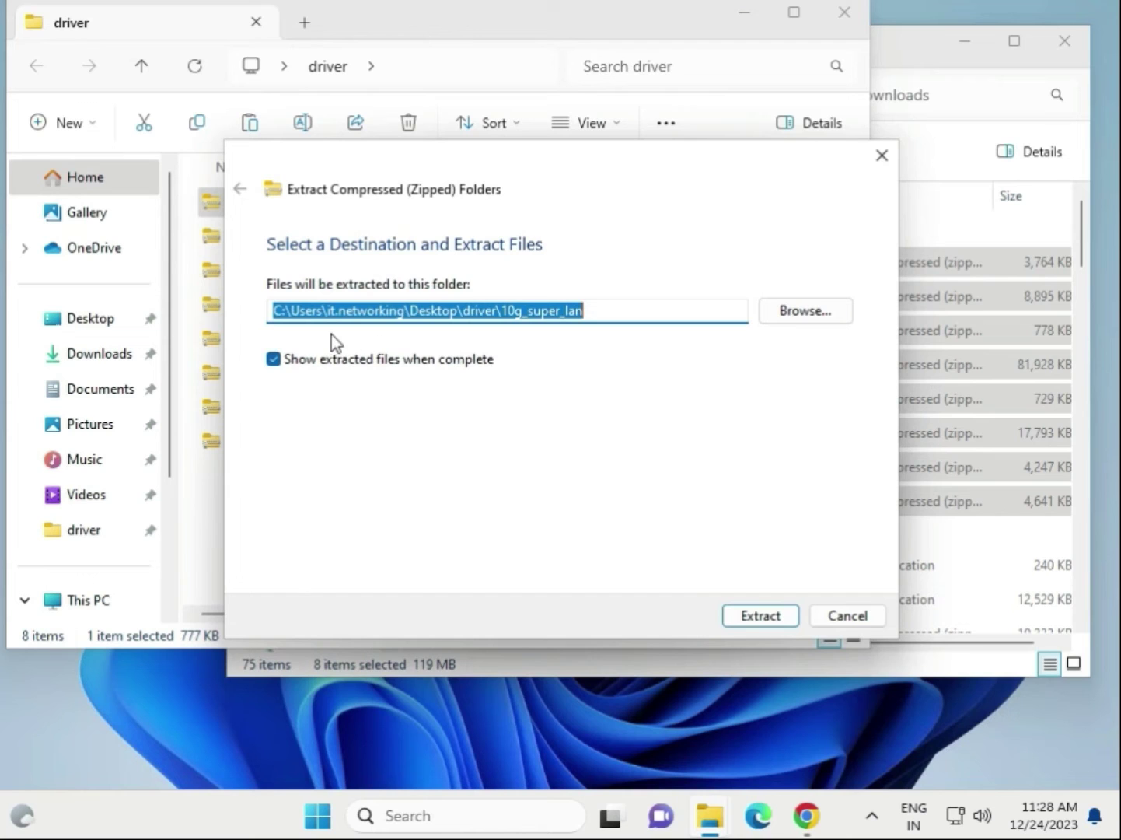
pyautogui.click(804, 316)
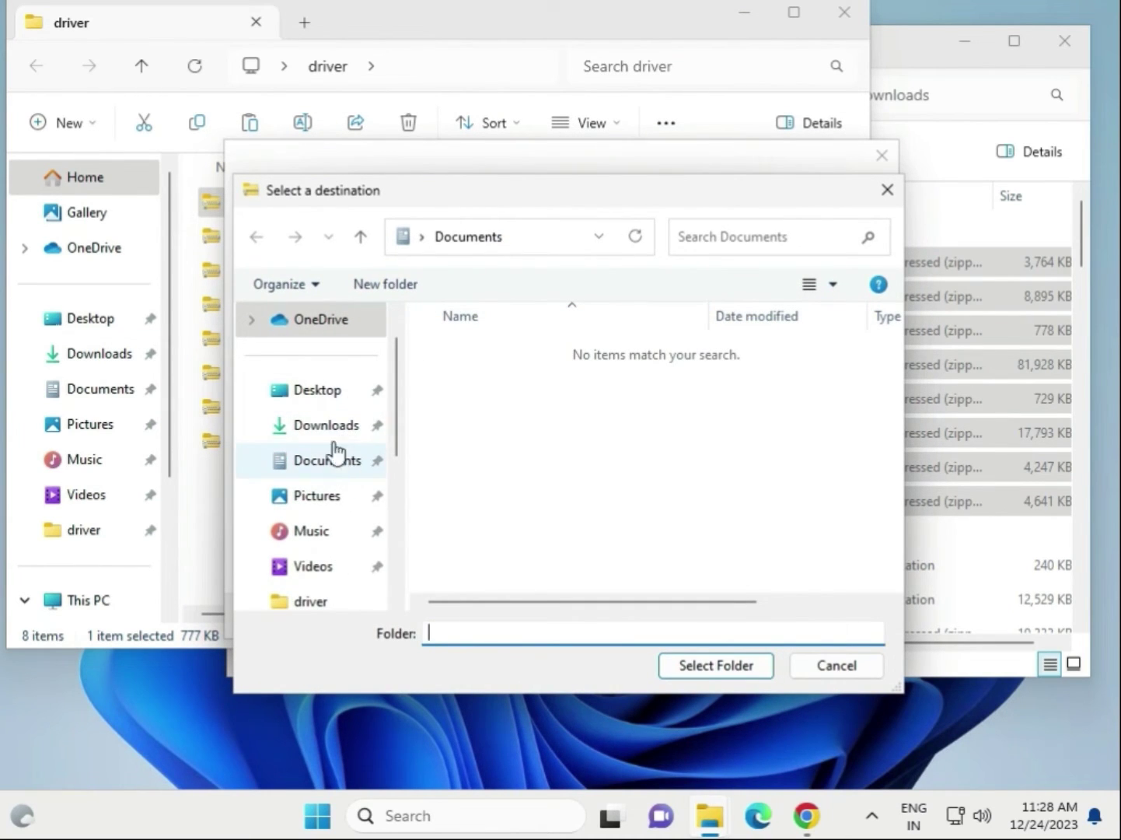
pyautogui.click(333, 395)
pyautogui.doubleClick(475, 356)
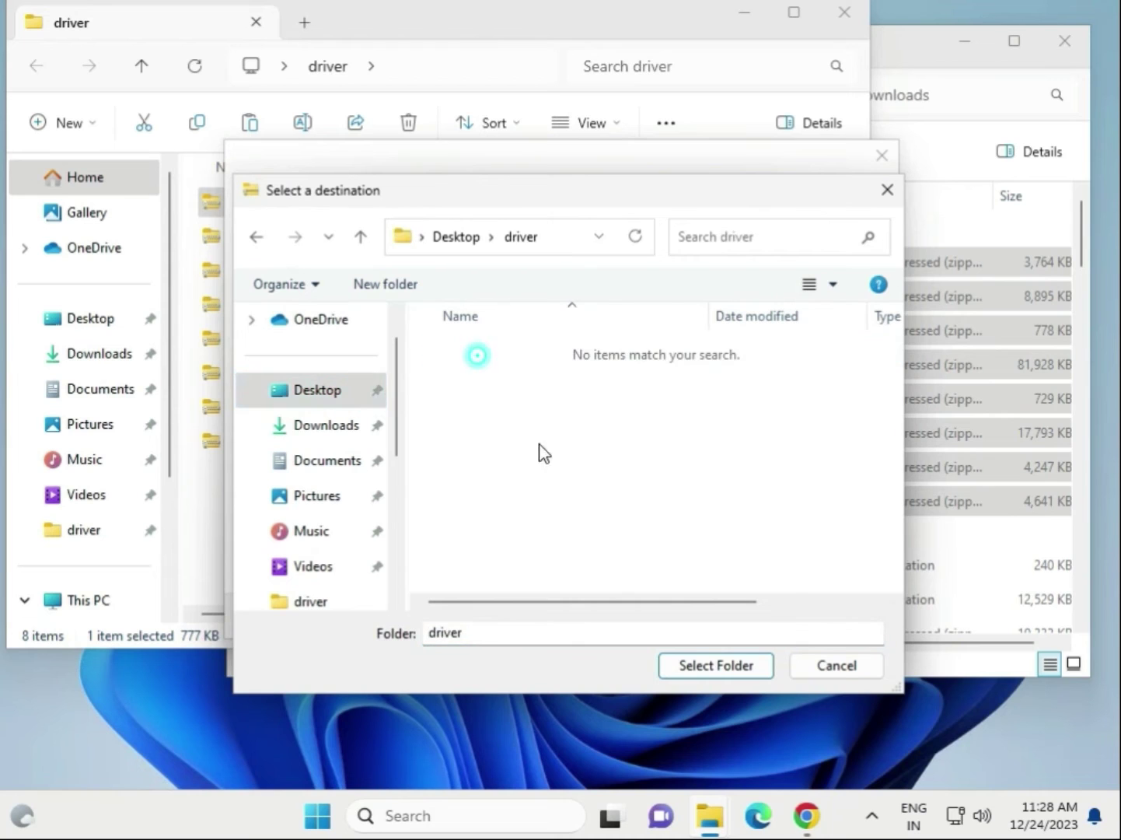
pyautogui.click(716, 665)
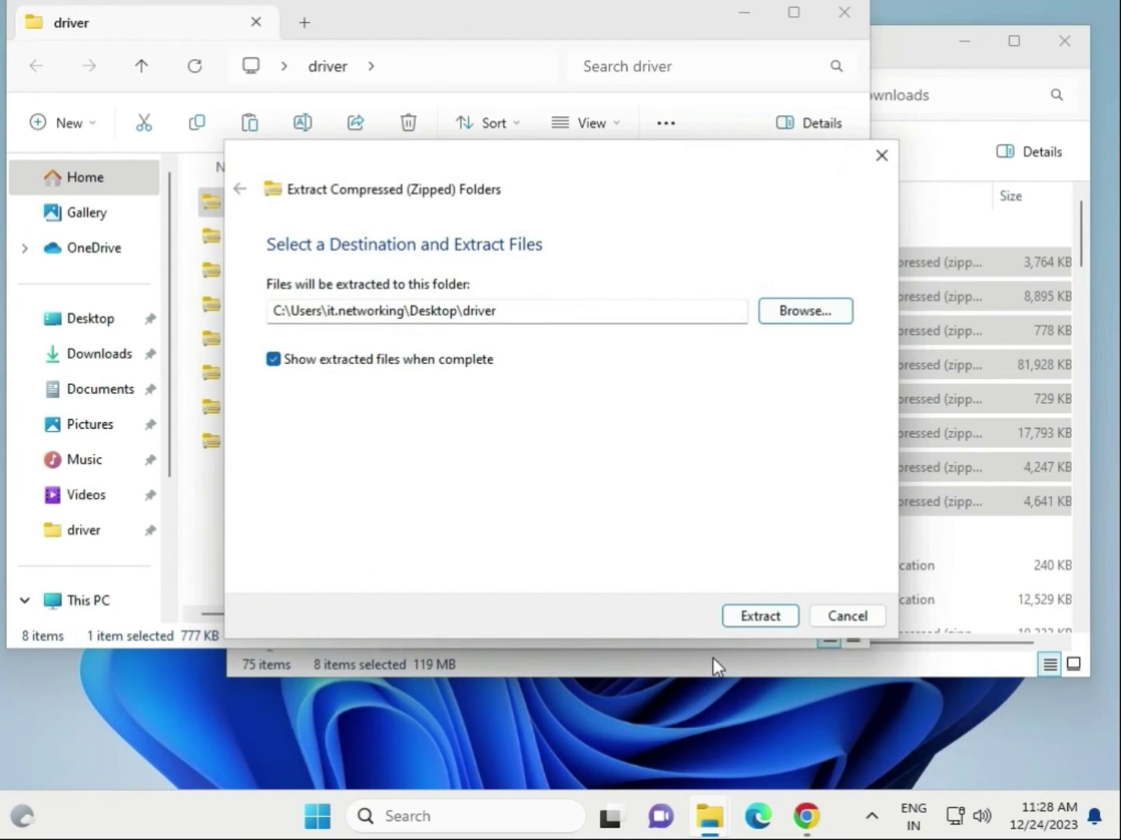
pyautogui.click(758, 616)
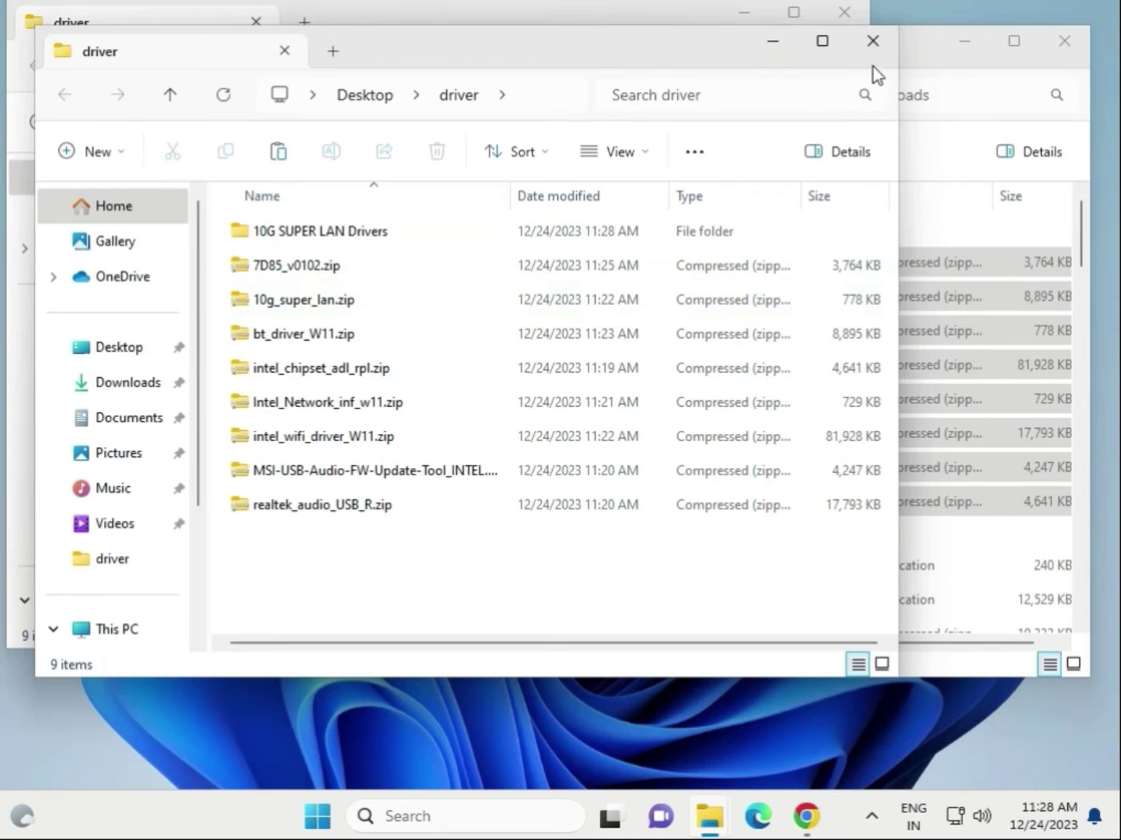
pyautogui.click(873, 40)
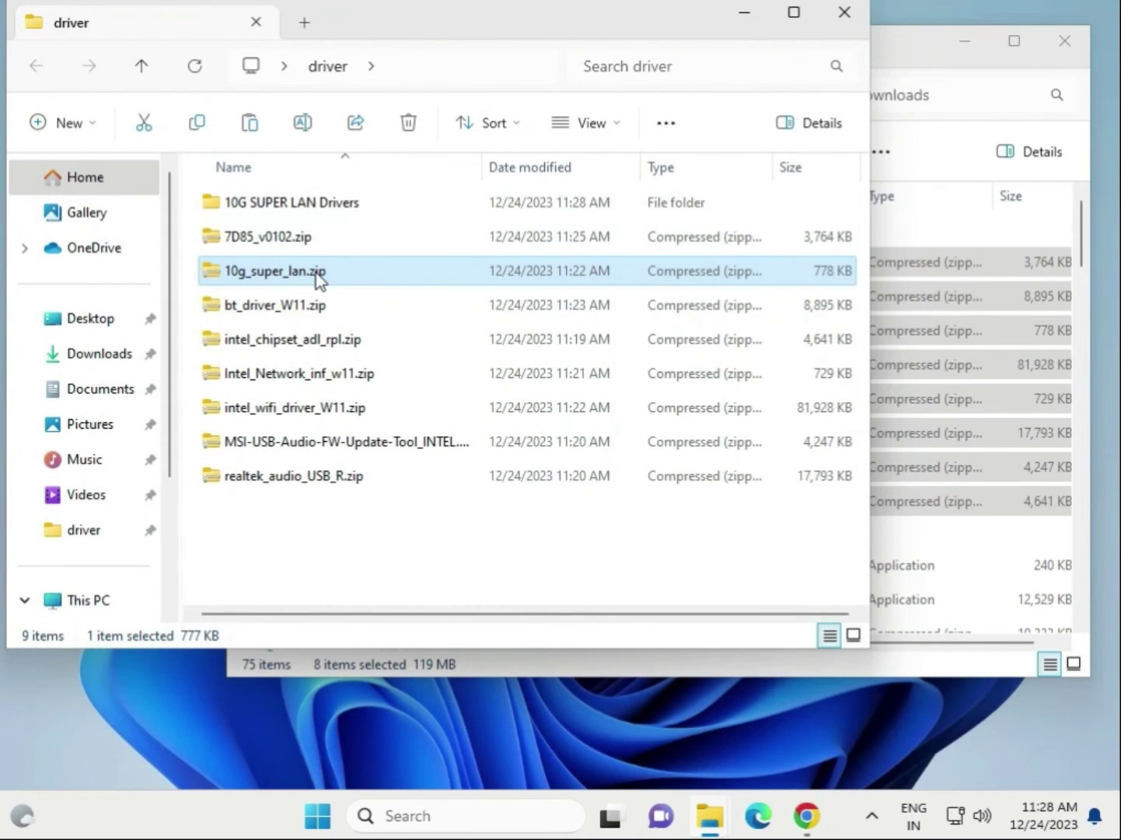
# - Extract 7D85_v0102.zip with Extract All, choosing Desktop\driver as the destination
pyautogui.click(285, 240)
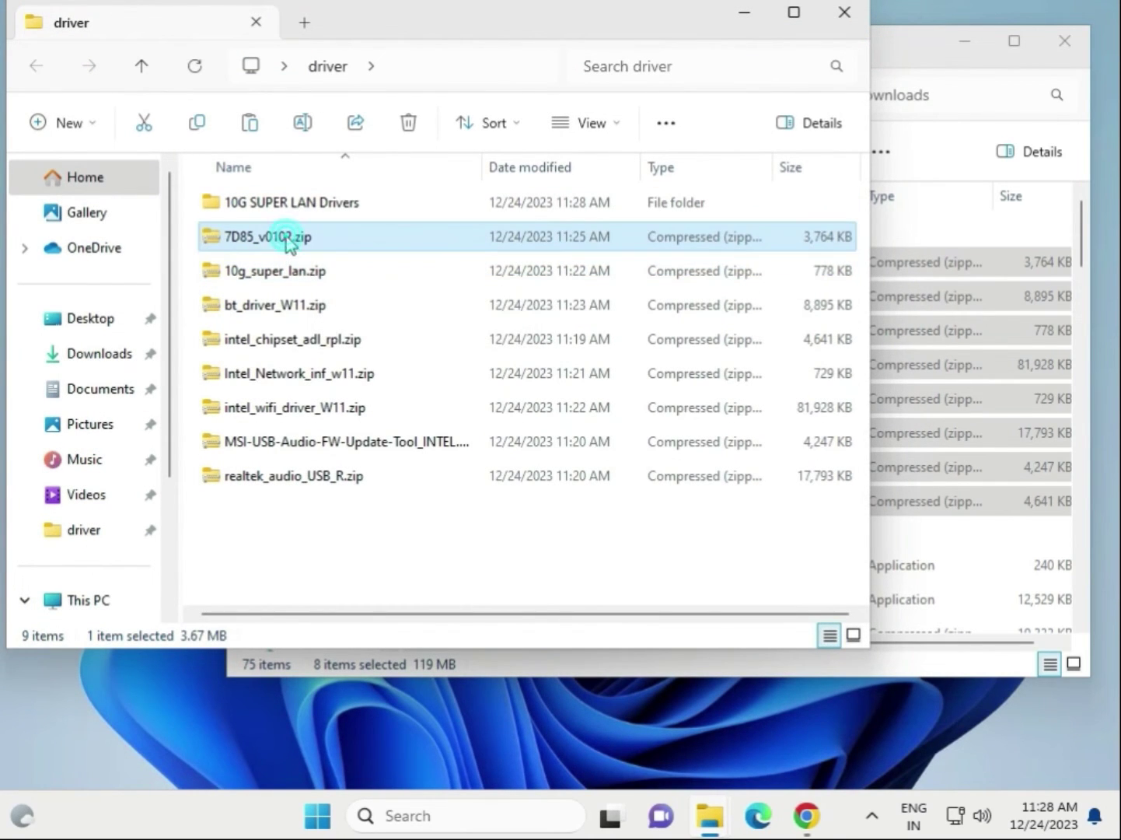
pyautogui.rightClick(286, 236)
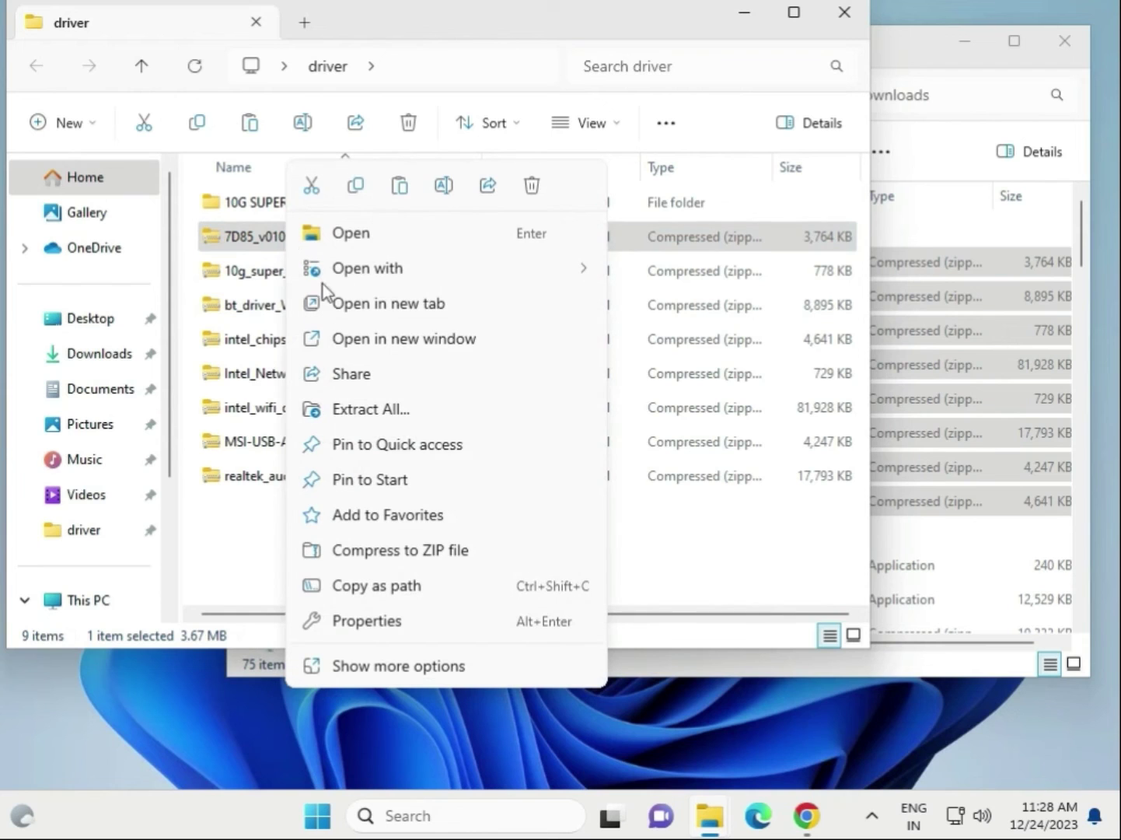
pyautogui.click(376, 665)
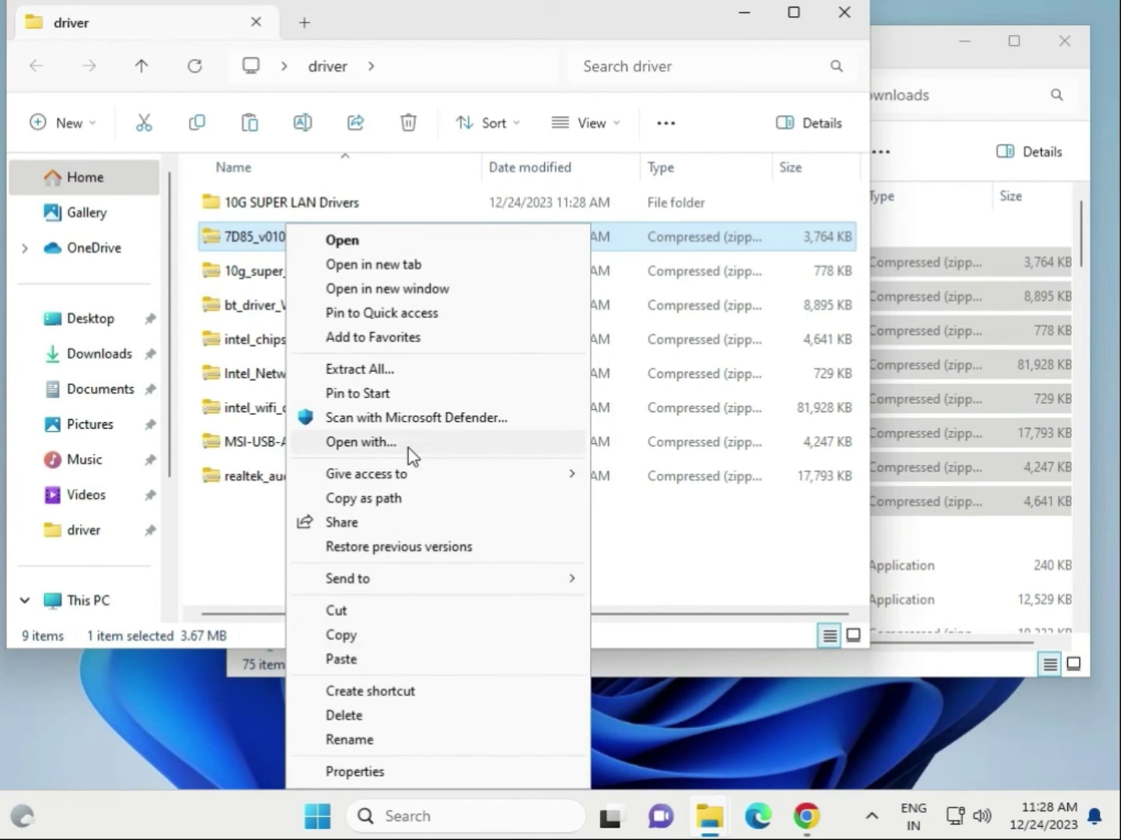
pyautogui.click(411, 370)
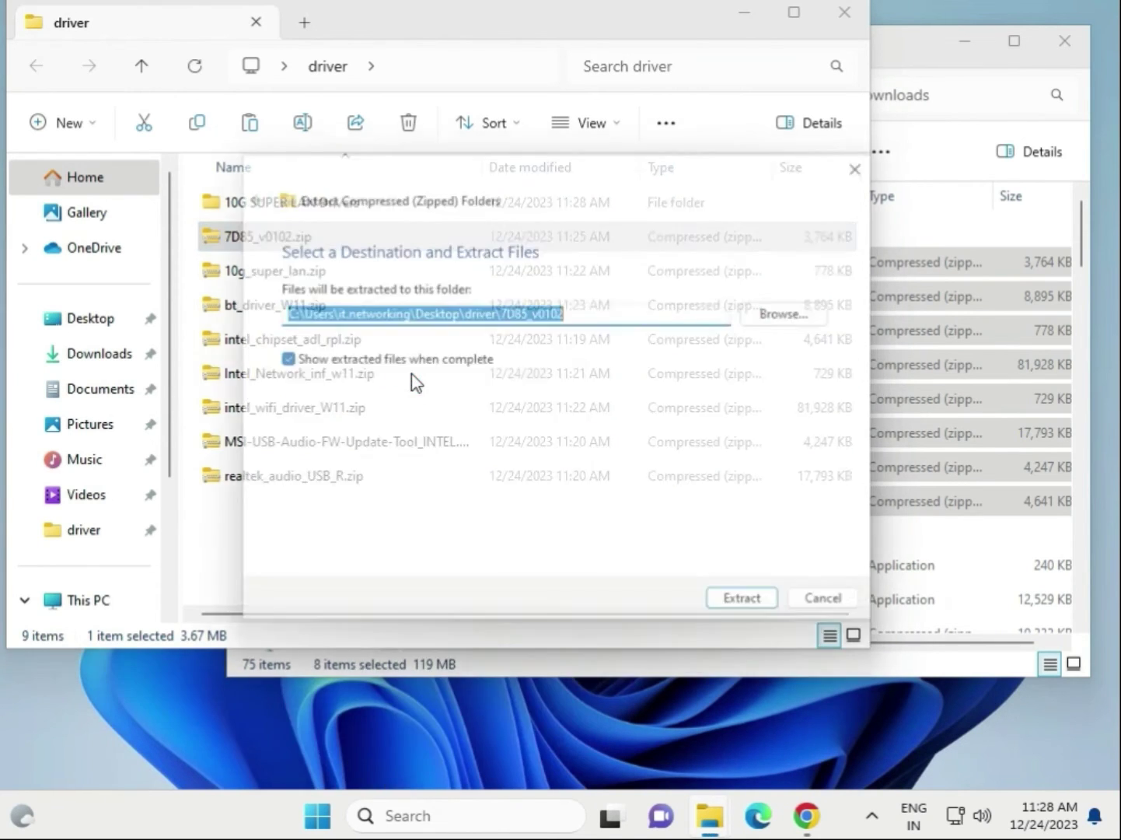
pyautogui.click(812, 313)
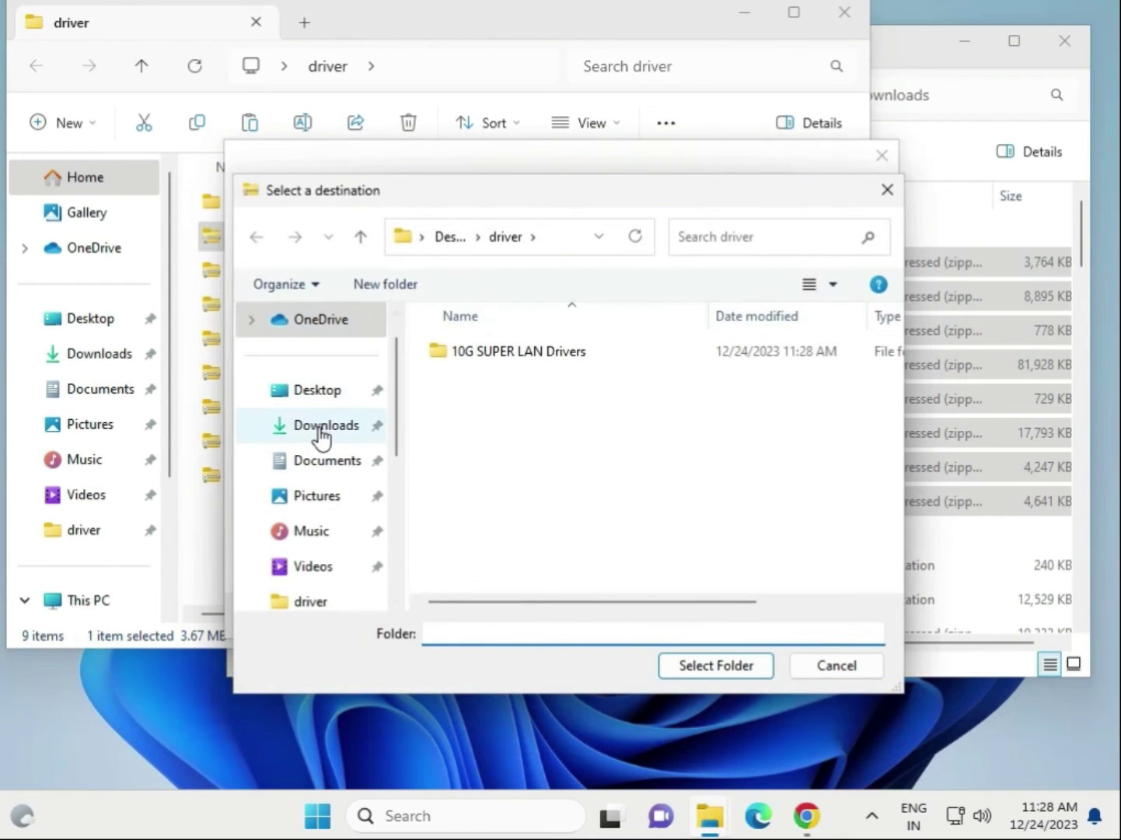
pyautogui.click(333, 402)
pyautogui.doubleClick(498, 358)
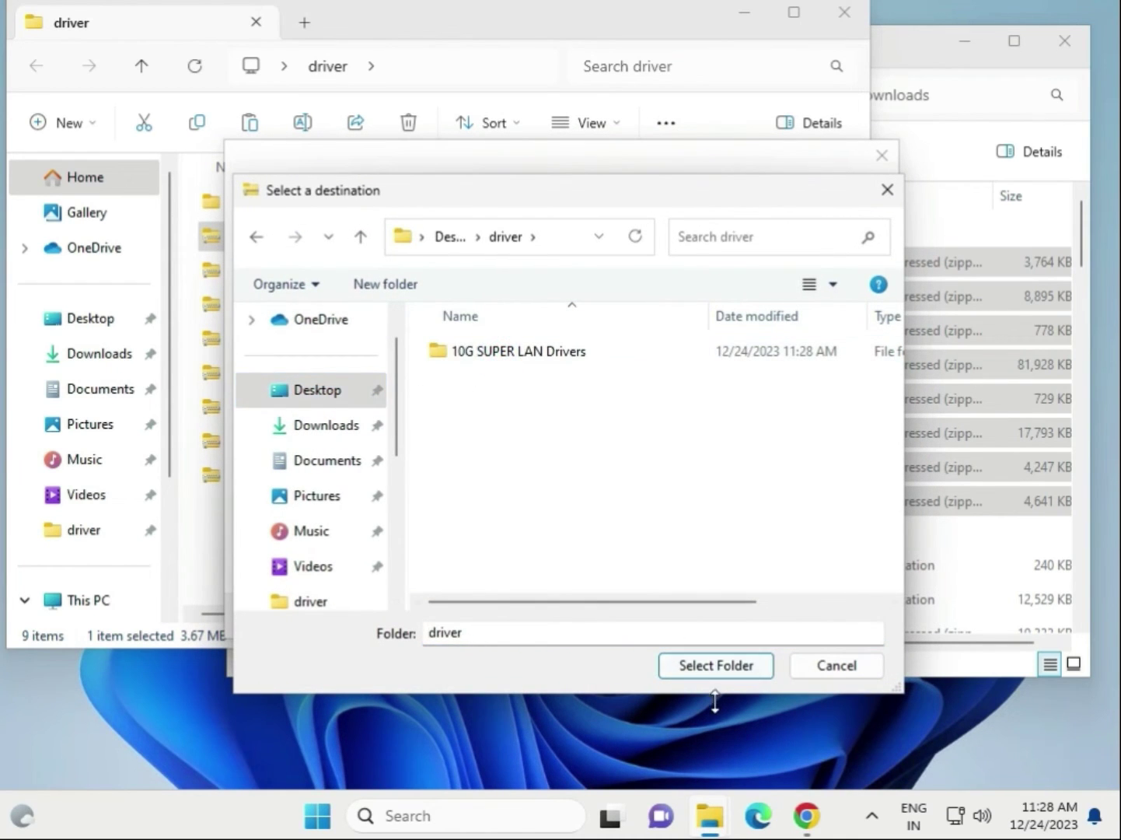
pyautogui.click(729, 672)
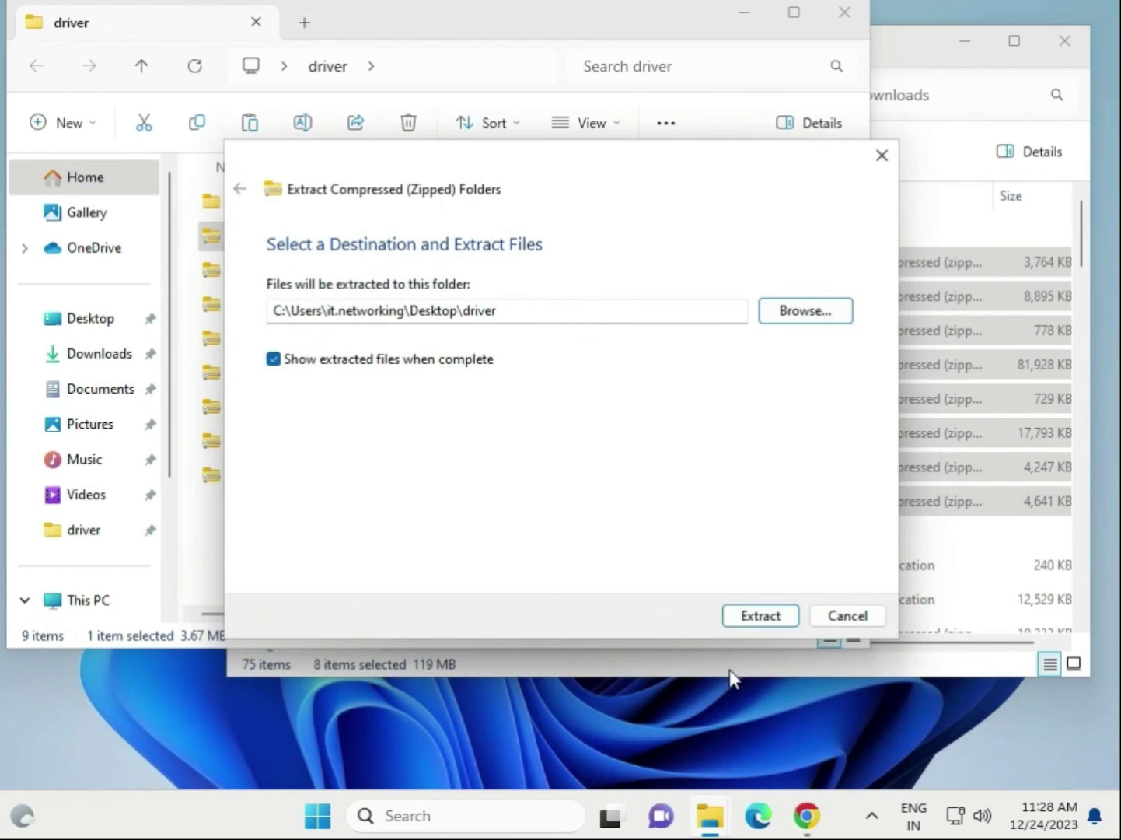
pyautogui.click(745, 625)
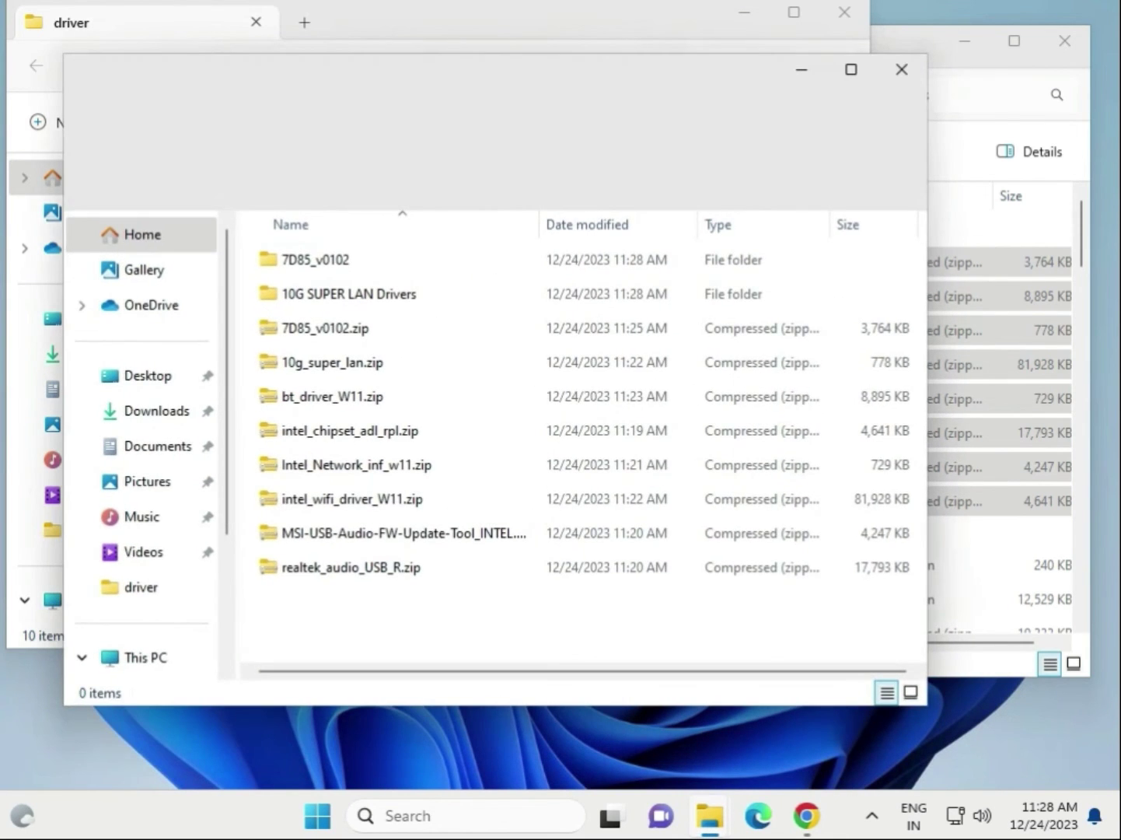
# - Close the extraction window and look through each zip and folder in the driver folder
pyautogui.click(901, 71)
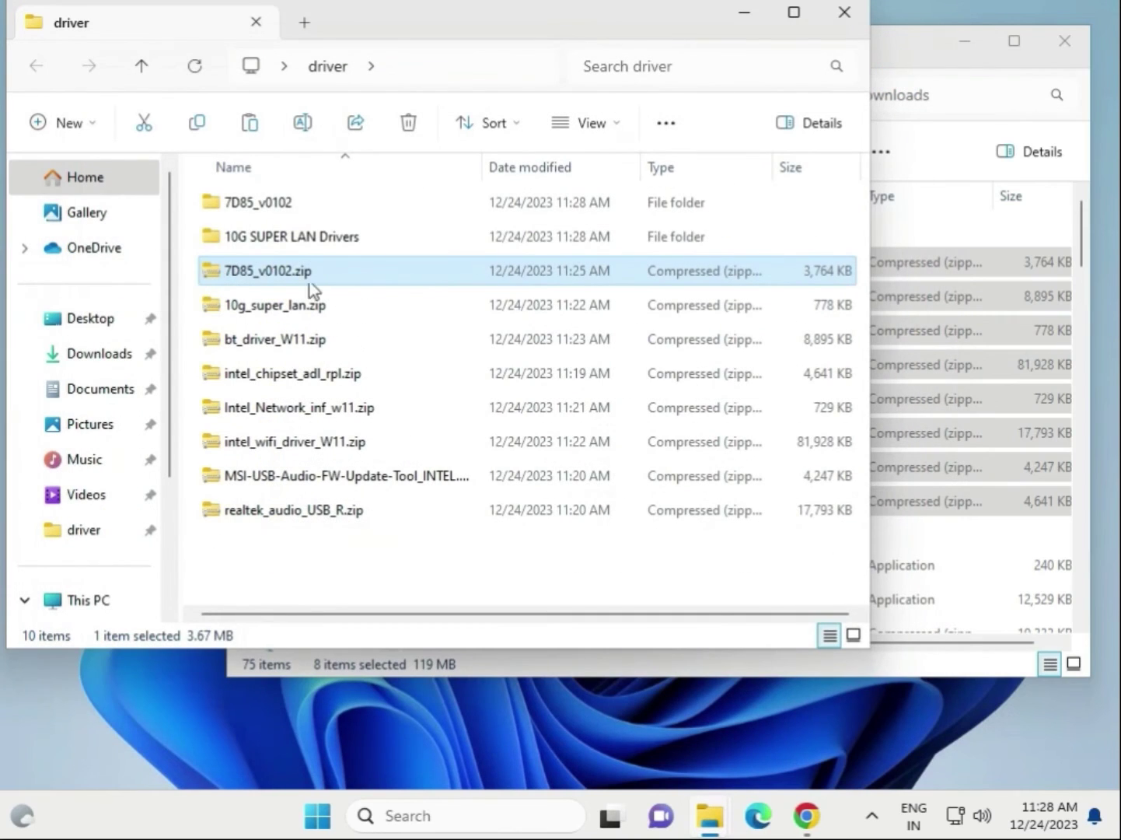
pyautogui.click(283, 239)
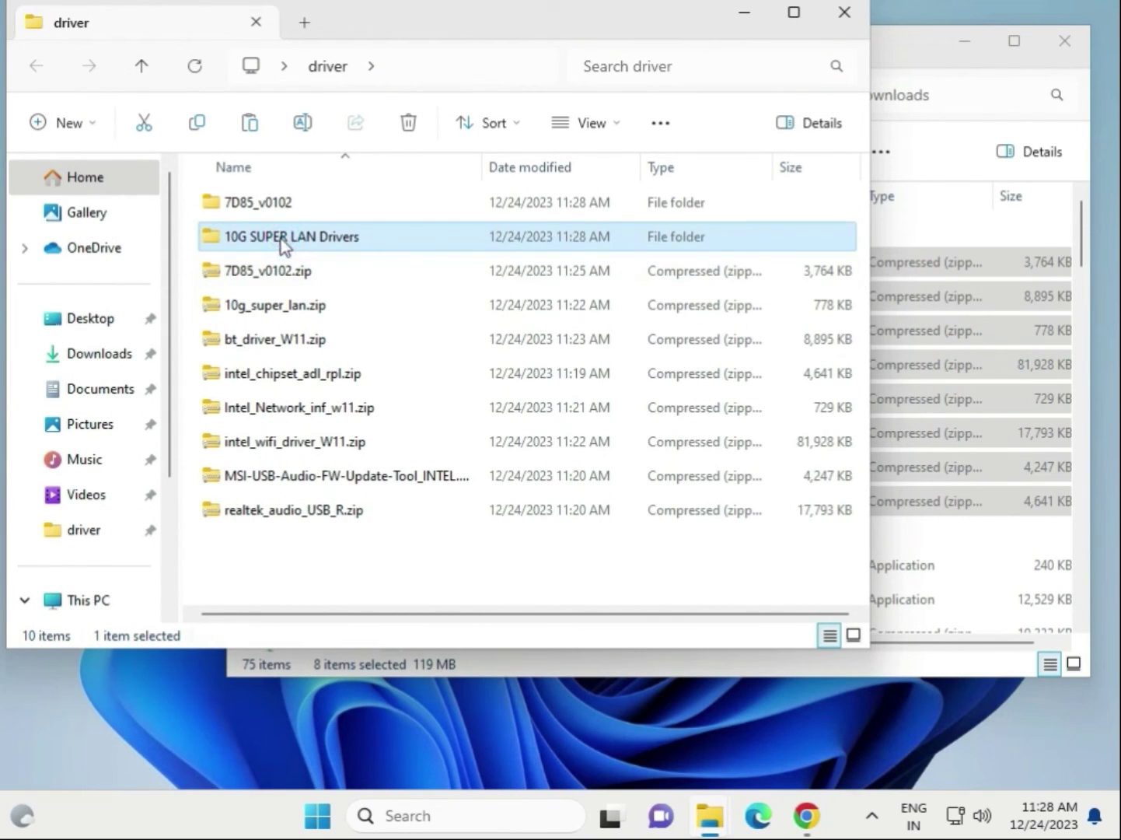
pyautogui.click(283, 308)
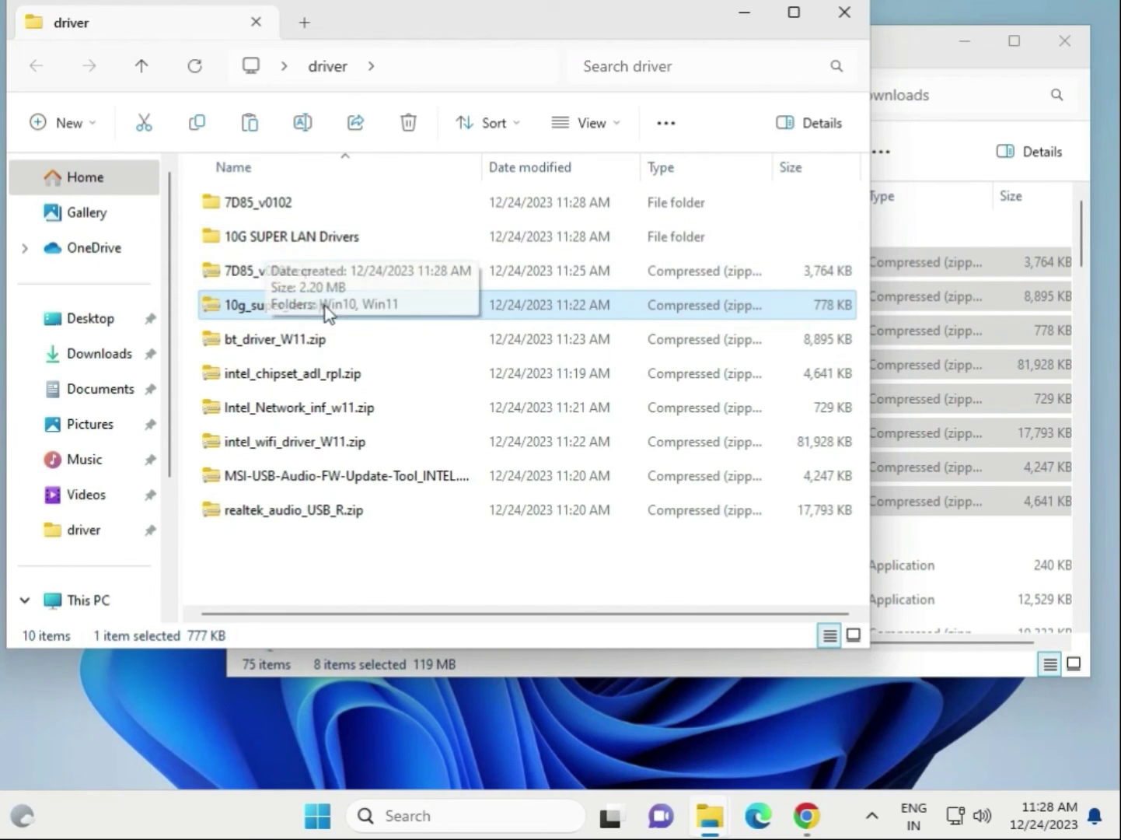
pyautogui.click(246, 346)
pyautogui.click(265, 375)
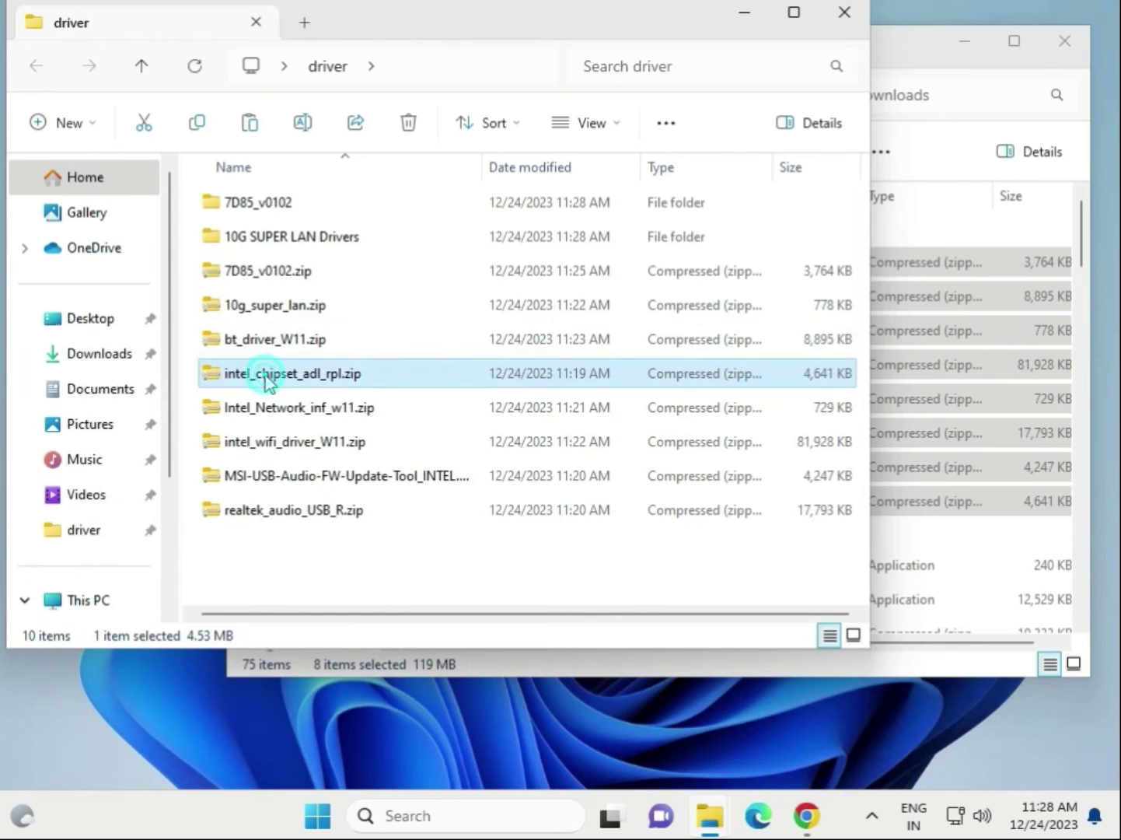
pyautogui.click(264, 405)
pyautogui.click(274, 443)
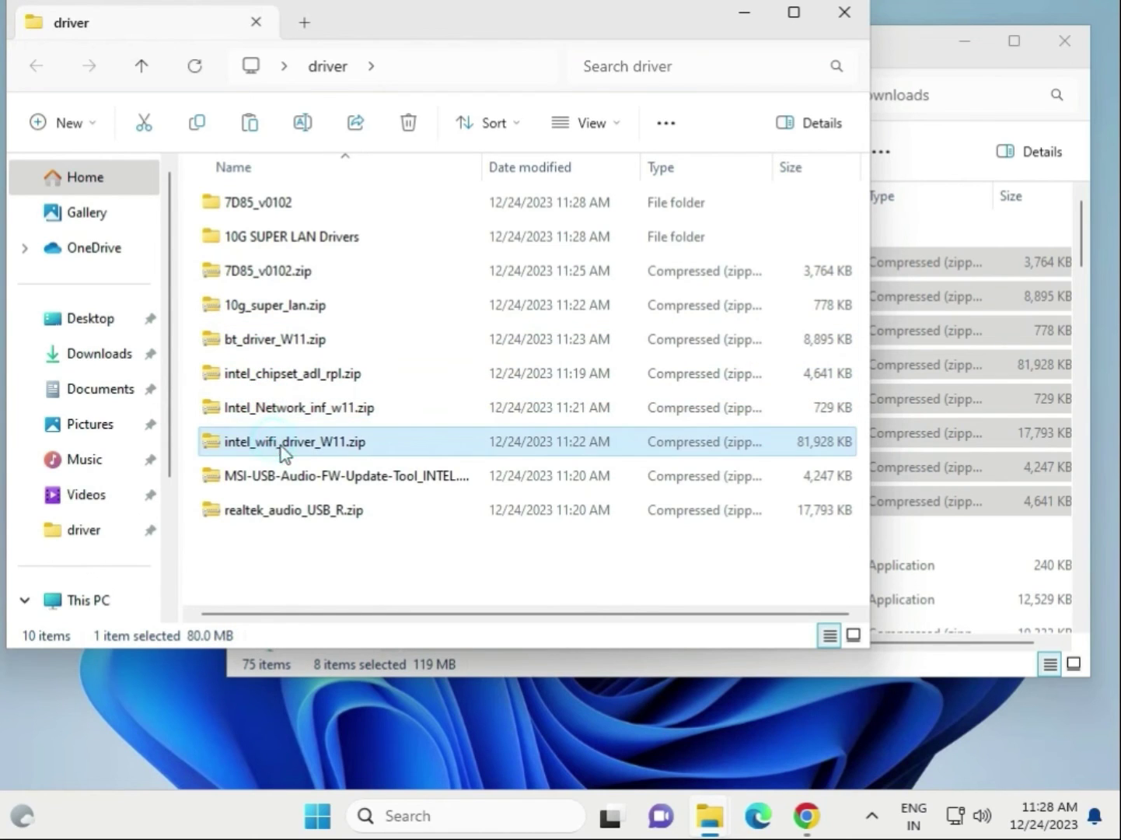
pyautogui.click(293, 476)
pyautogui.click(293, 511)
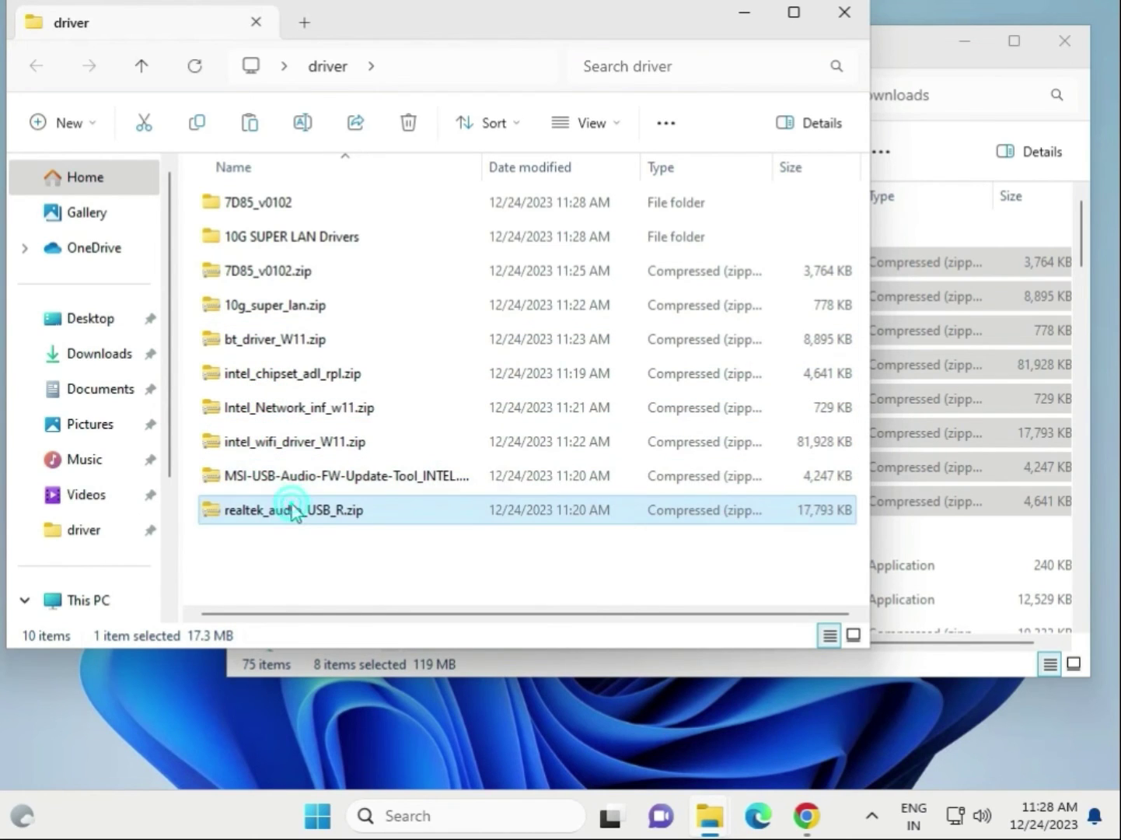
# - Delete the MSI-USB-Audio-FW-Update-Tool zip from the driver folder
pyautogui.click(334, 483)
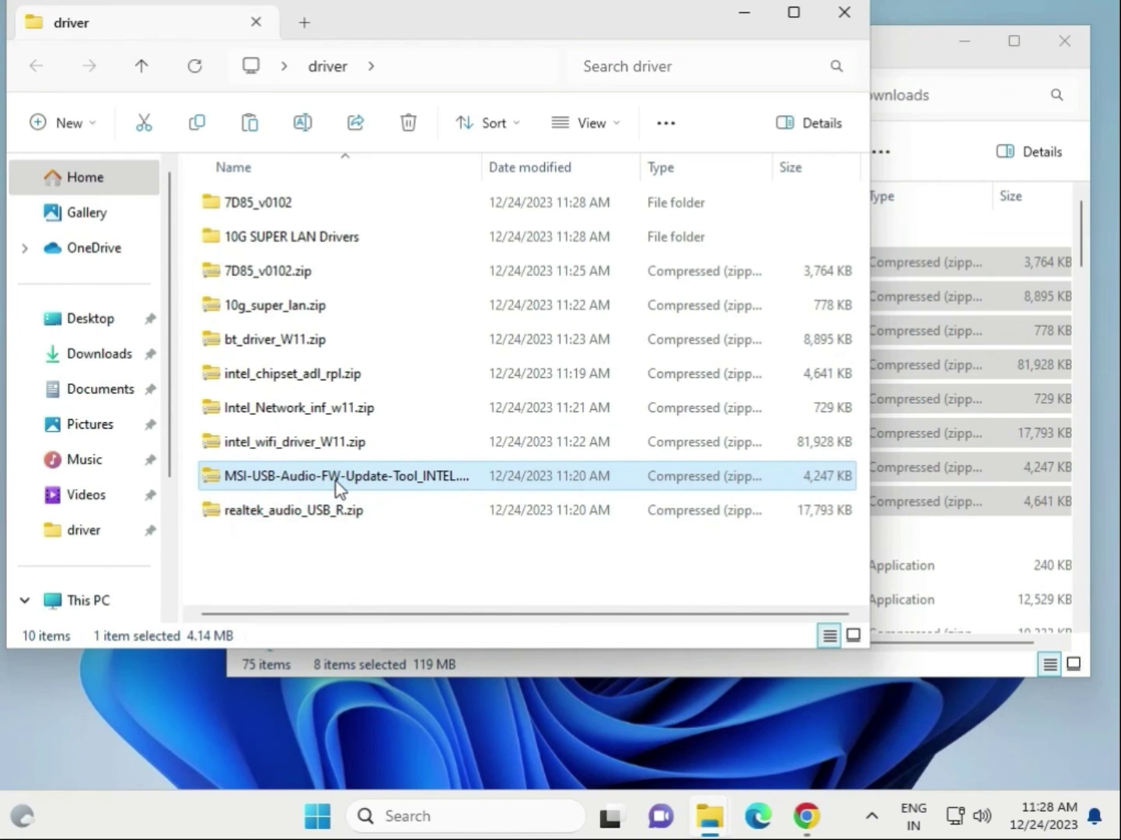
pyautogui.press('Delete')
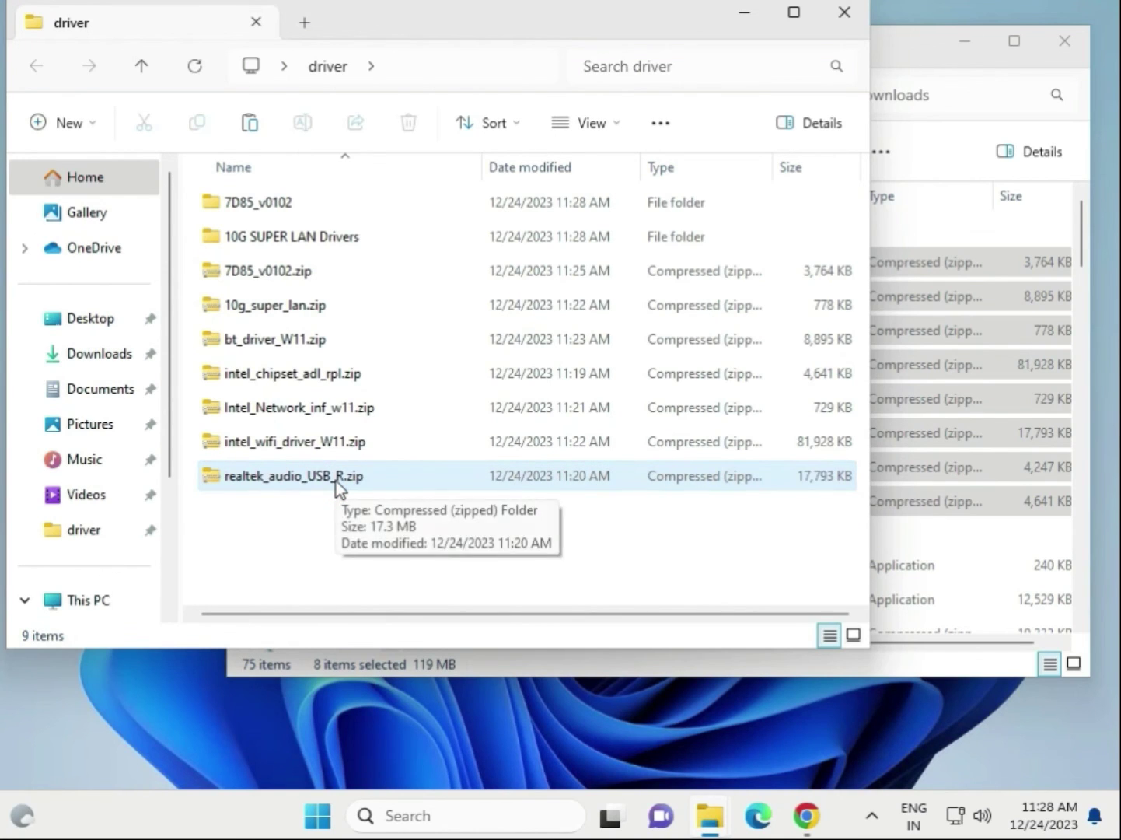
pyautogui.click(335, 481)
pyautogui.rightClick(335, 480)
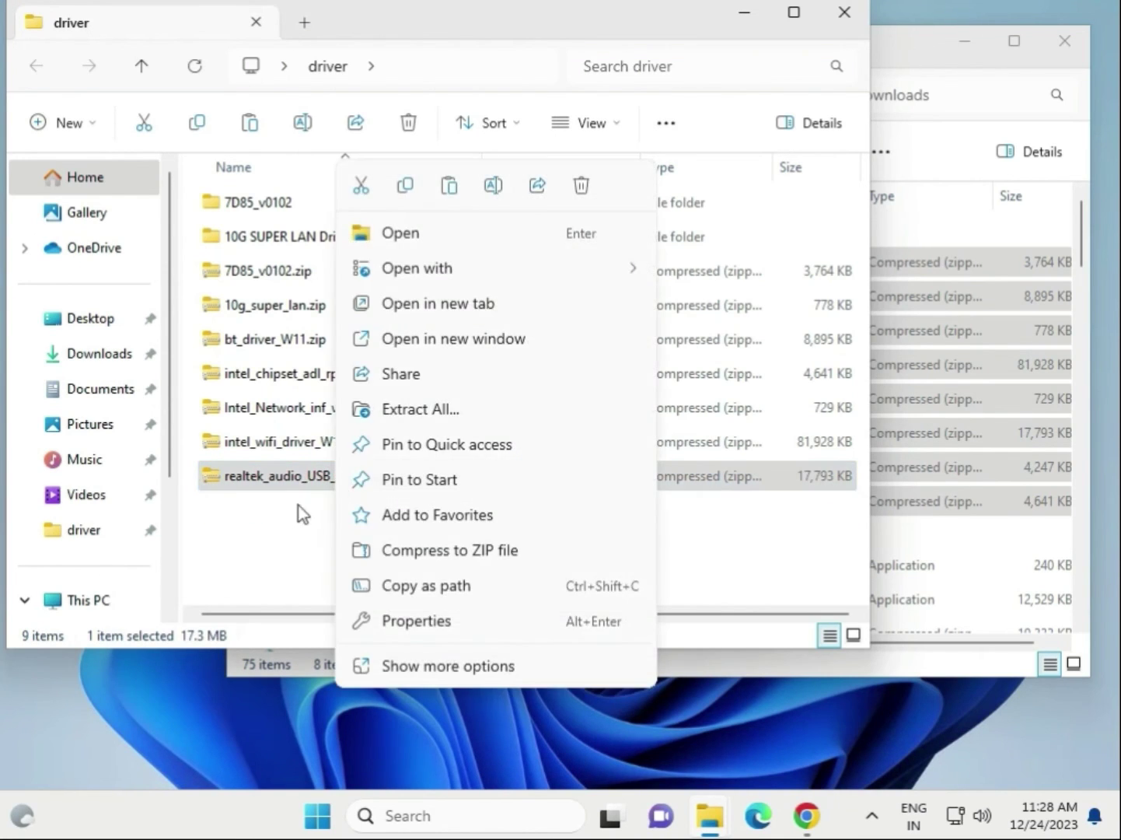
pyautogui.click(284, 519)
pyautogui.click(5, 801)
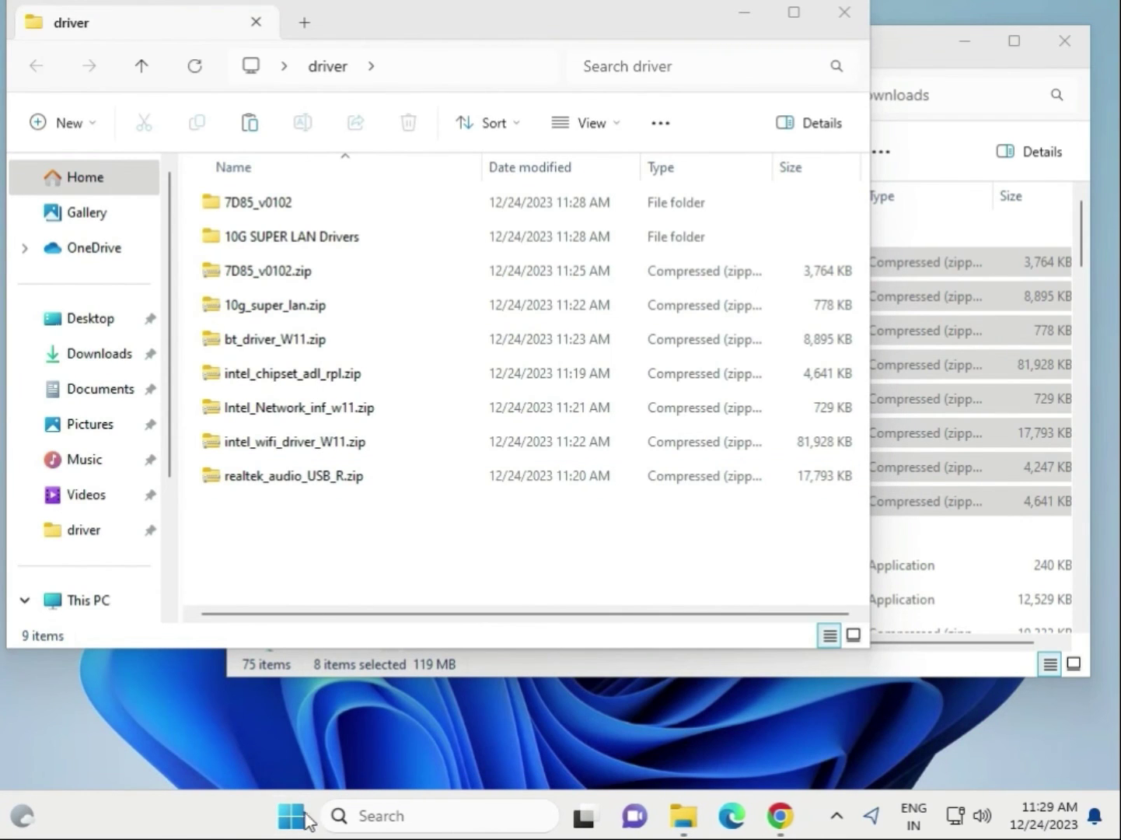
# - Open Device Manager beside the driver folder and select the Intel PRO/1000 MT Desktop Adapter
pyautogui.rightClick(299, 821)
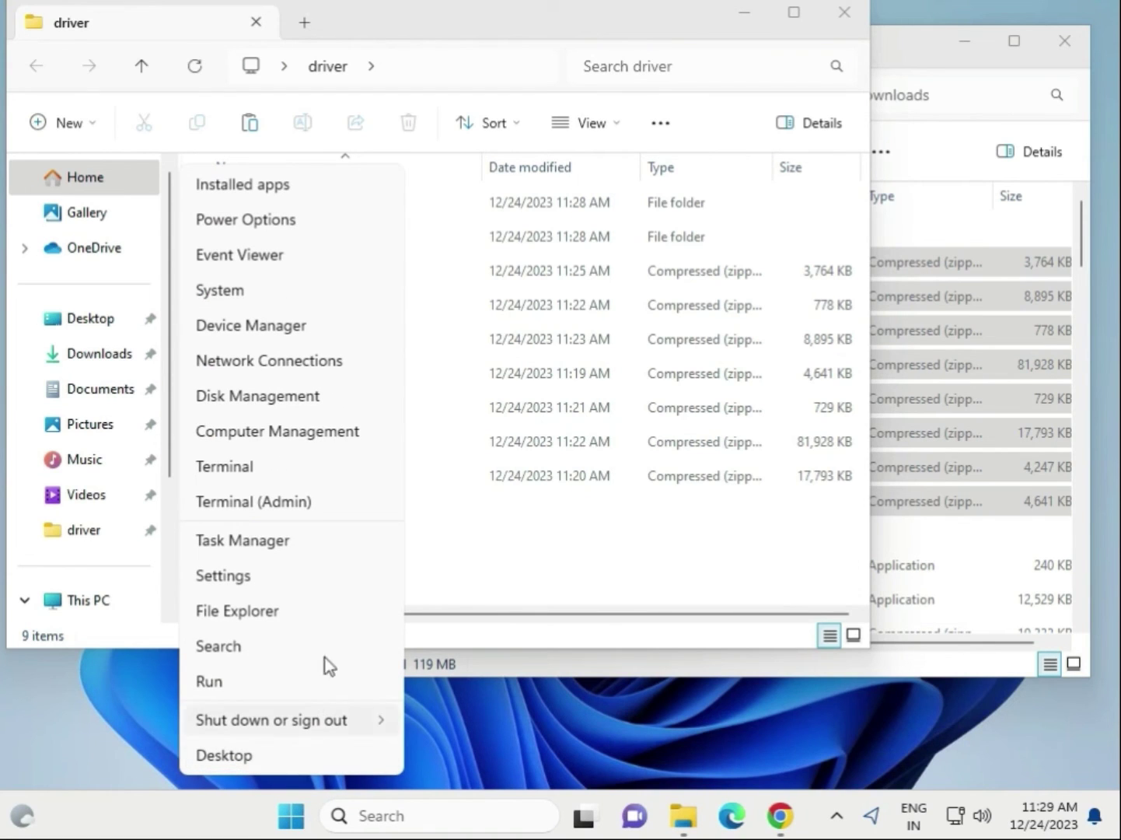
pyautogui.click(278, 326)
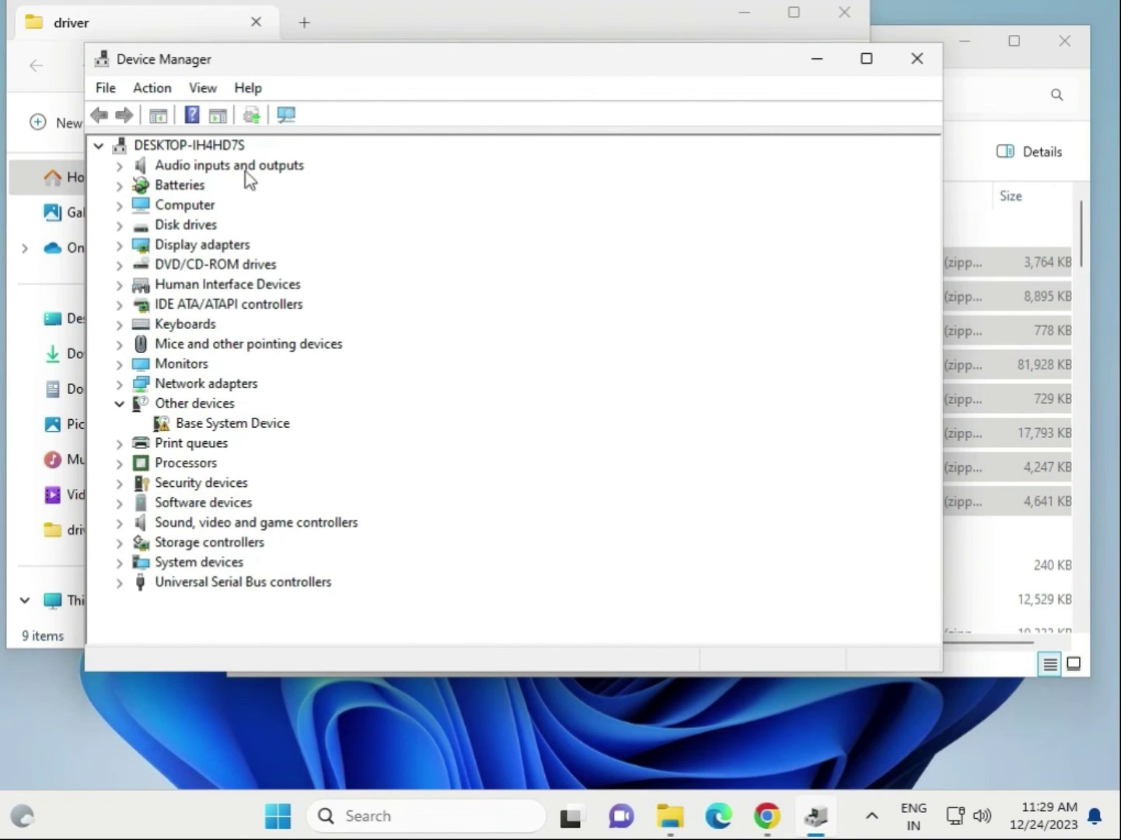
pyautogui.moveTo(317, 62); pyautogui.dragTo(643, 56)
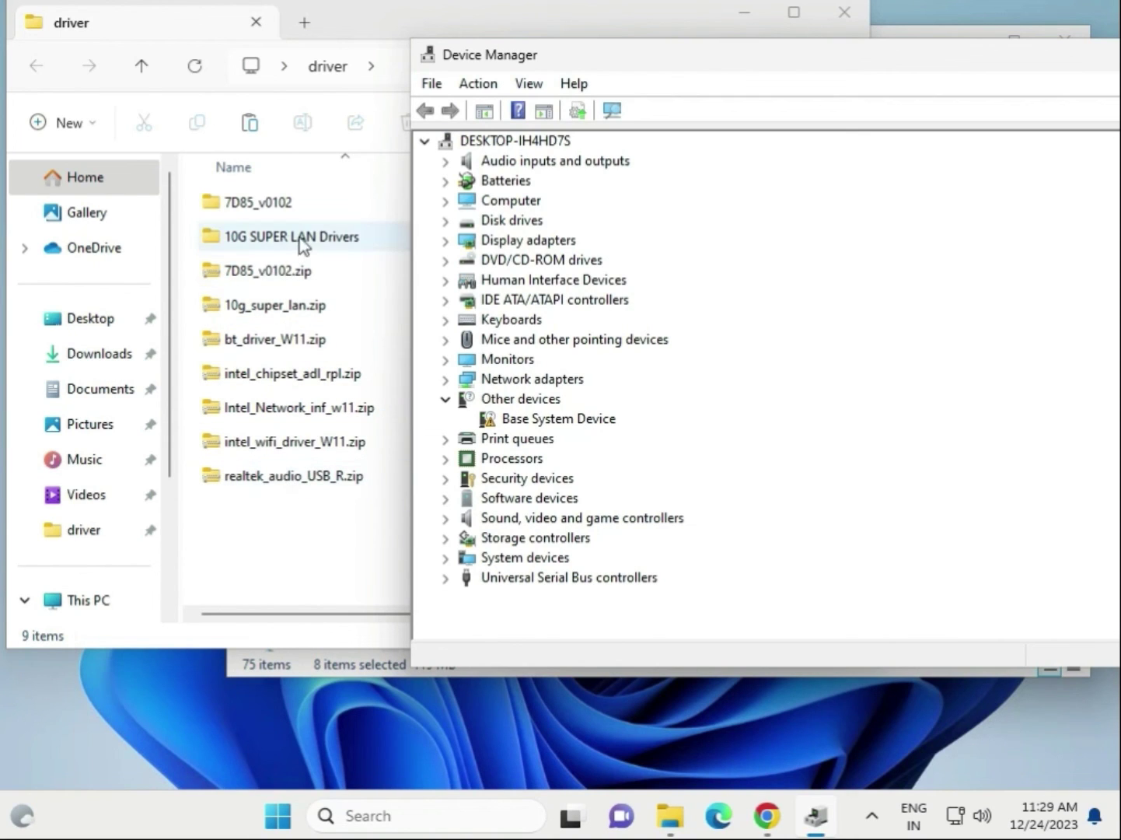
pyautogui.click(446, 379)
pyautogui.click(600, 400)
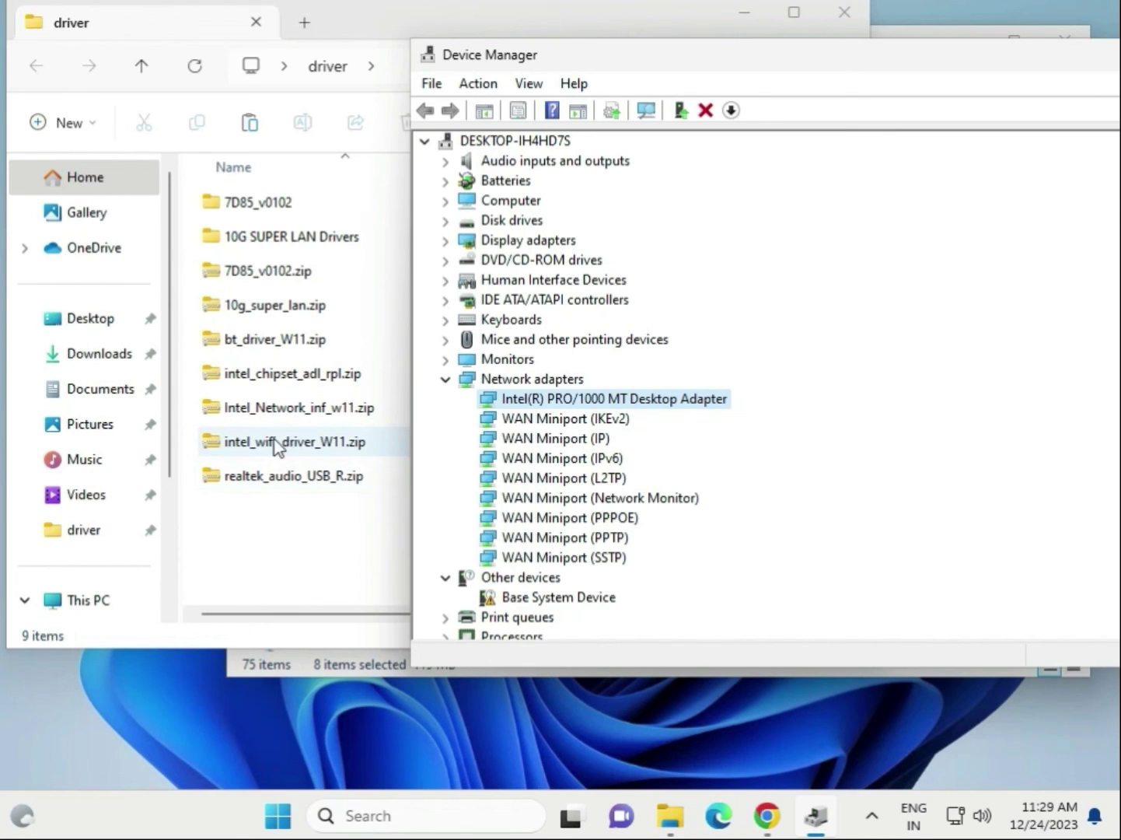
# - Start a manual driver update for the Intel PRO/1000 MT Desktop Adapter, browsing this computer
pyautogui.rightClick(544, 402)
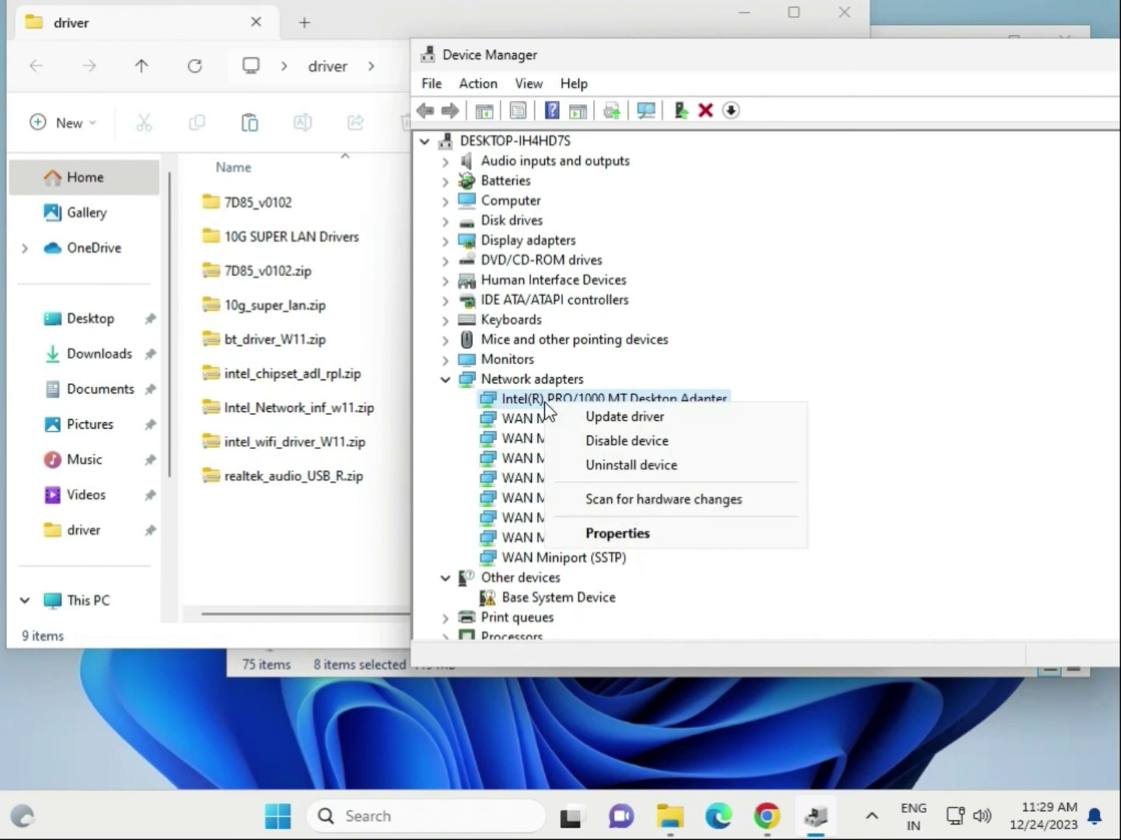
pyautogui.click(593, 421)
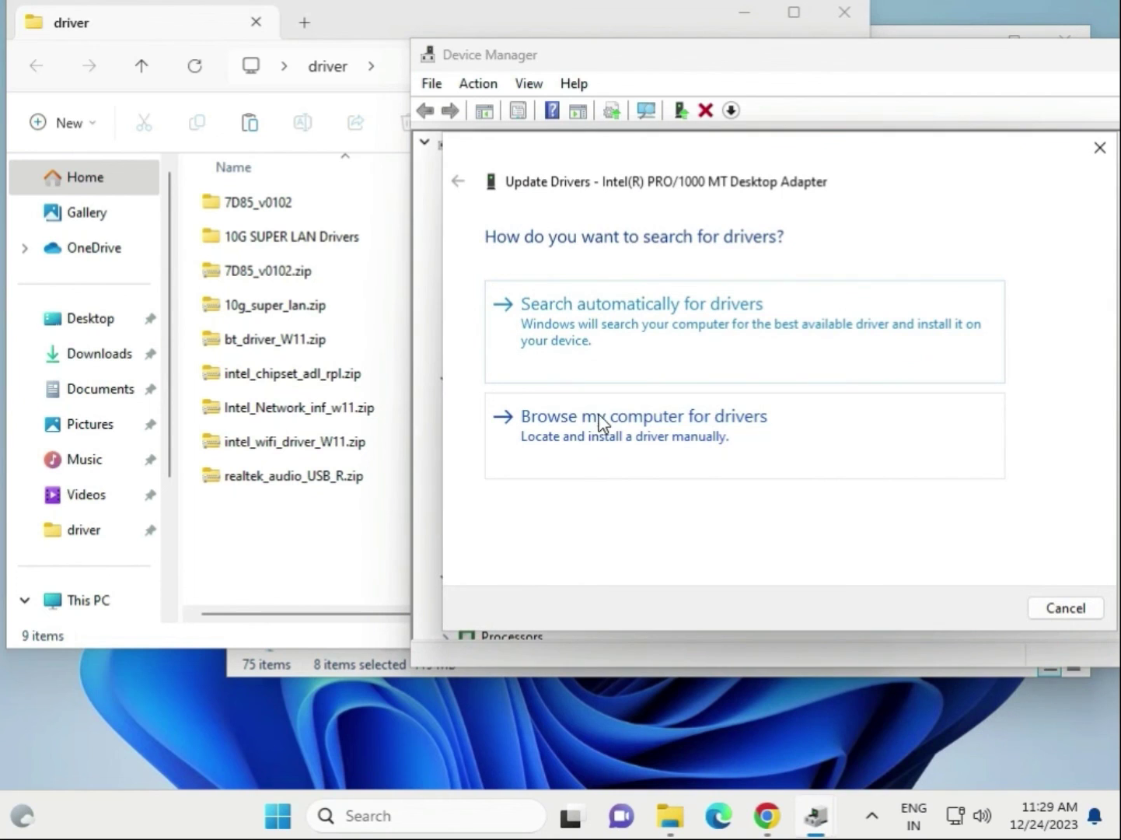
pyautogui.click(729, 464)
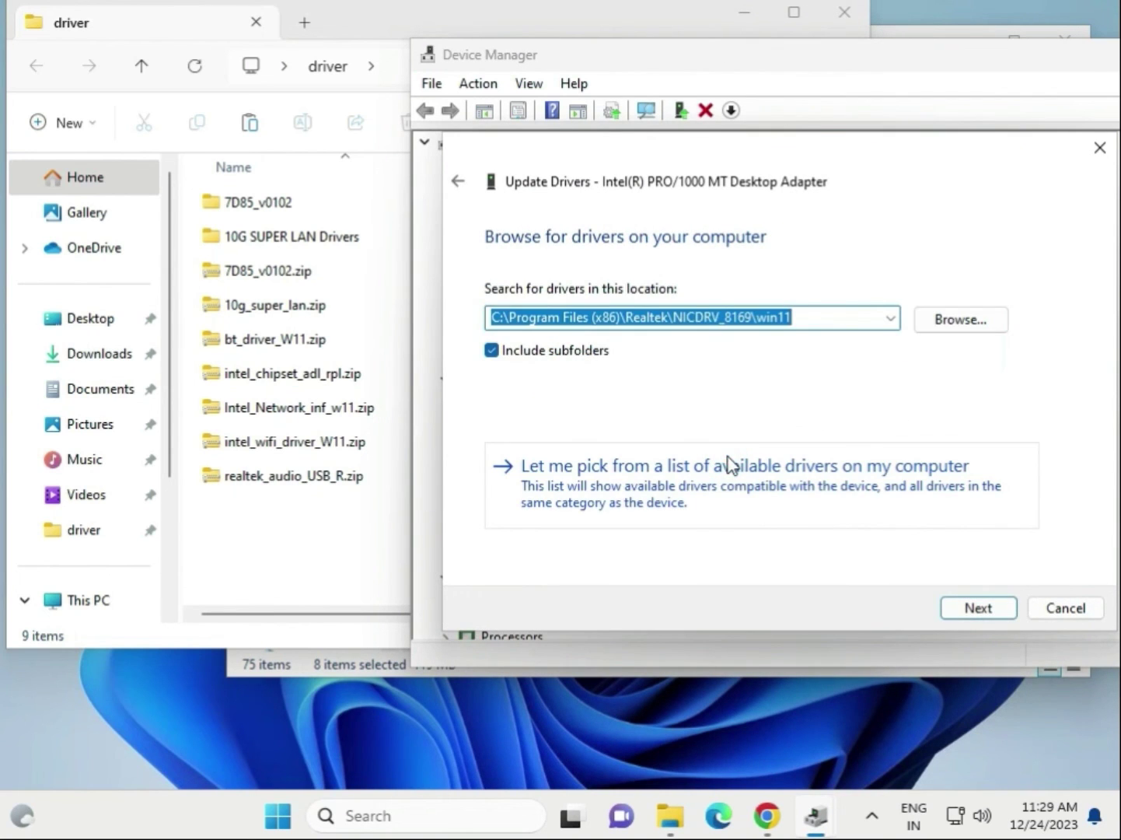
pyautogui.click(959, 325)
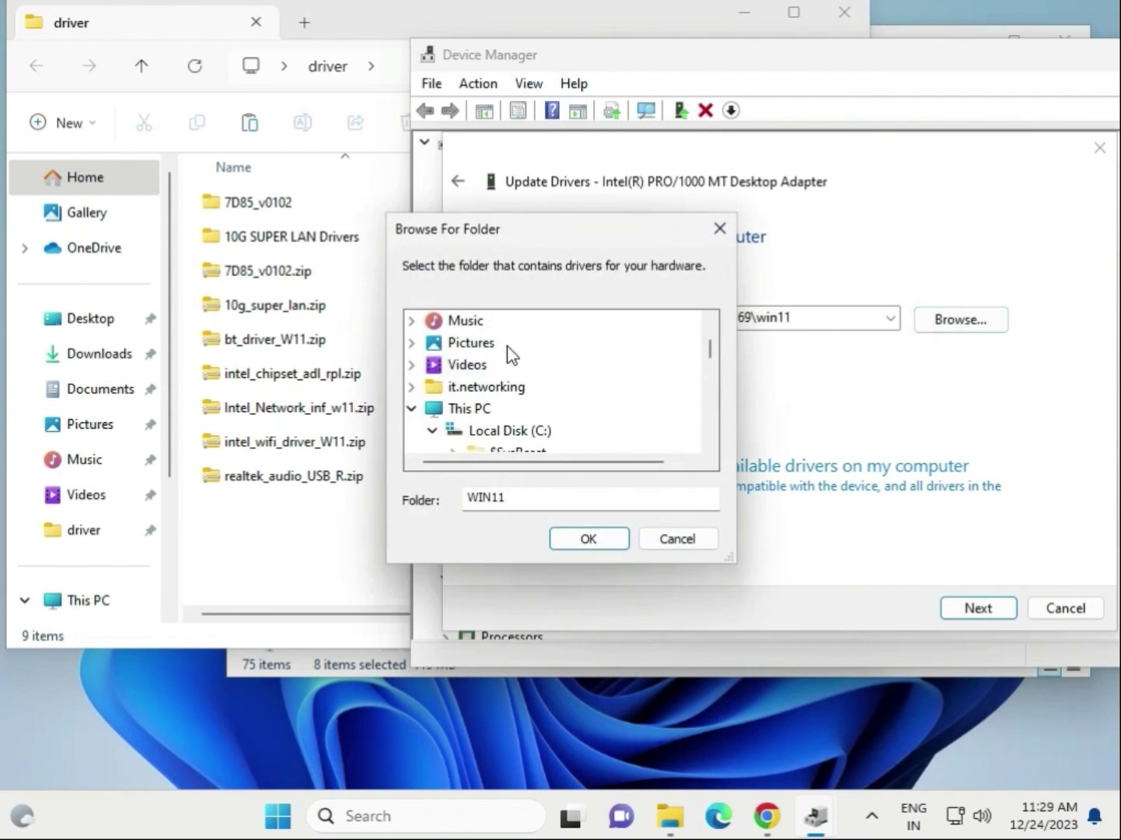
# - Point the driver search at Desktop\driver and search it for a matching driver
pyautogui.scroll(-2, 457, 389)
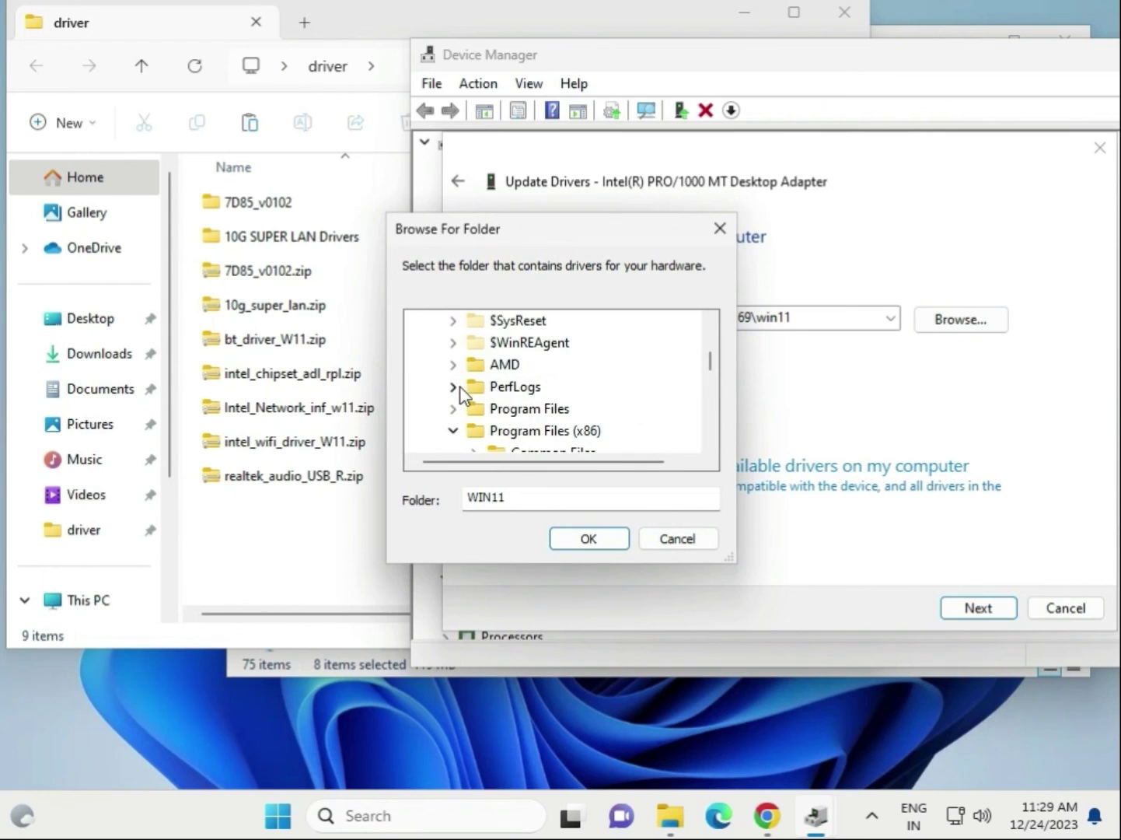
pyautogui.scroll(-5, 461, 398)
pyautogui.scroll(8, 461, 402)
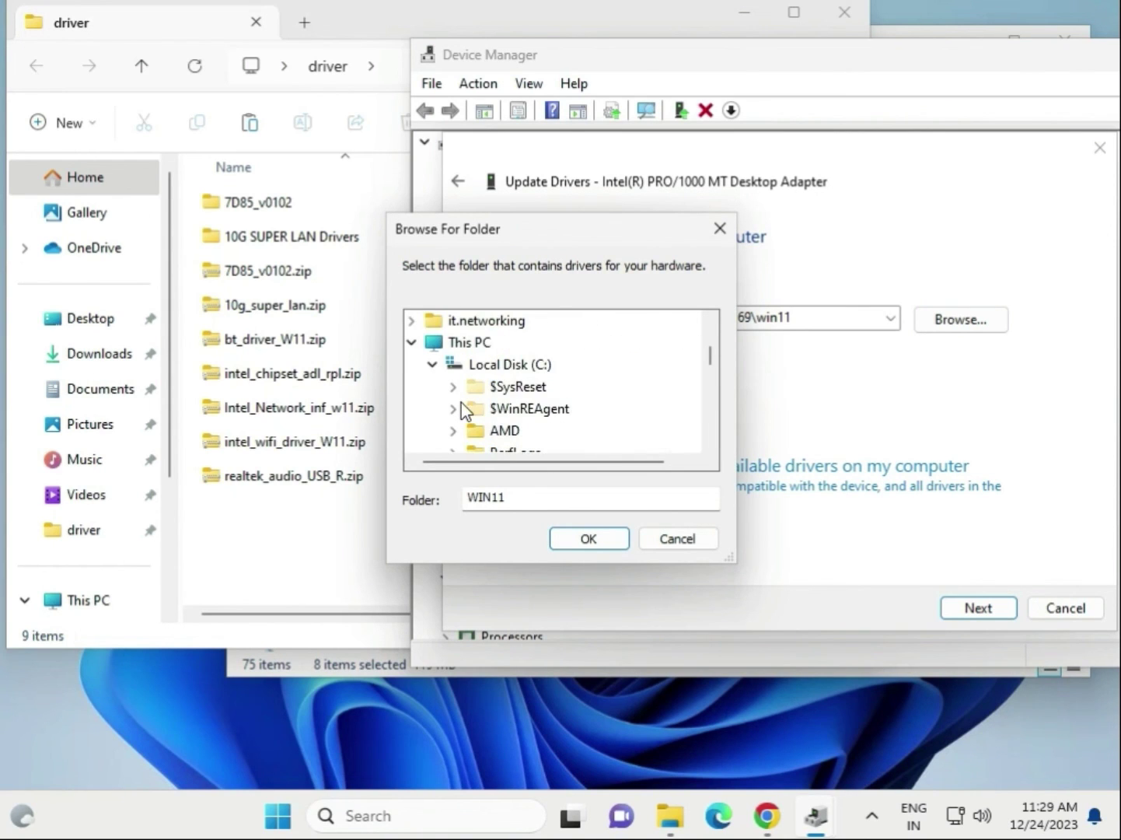
pyautogui.click(433, 365)
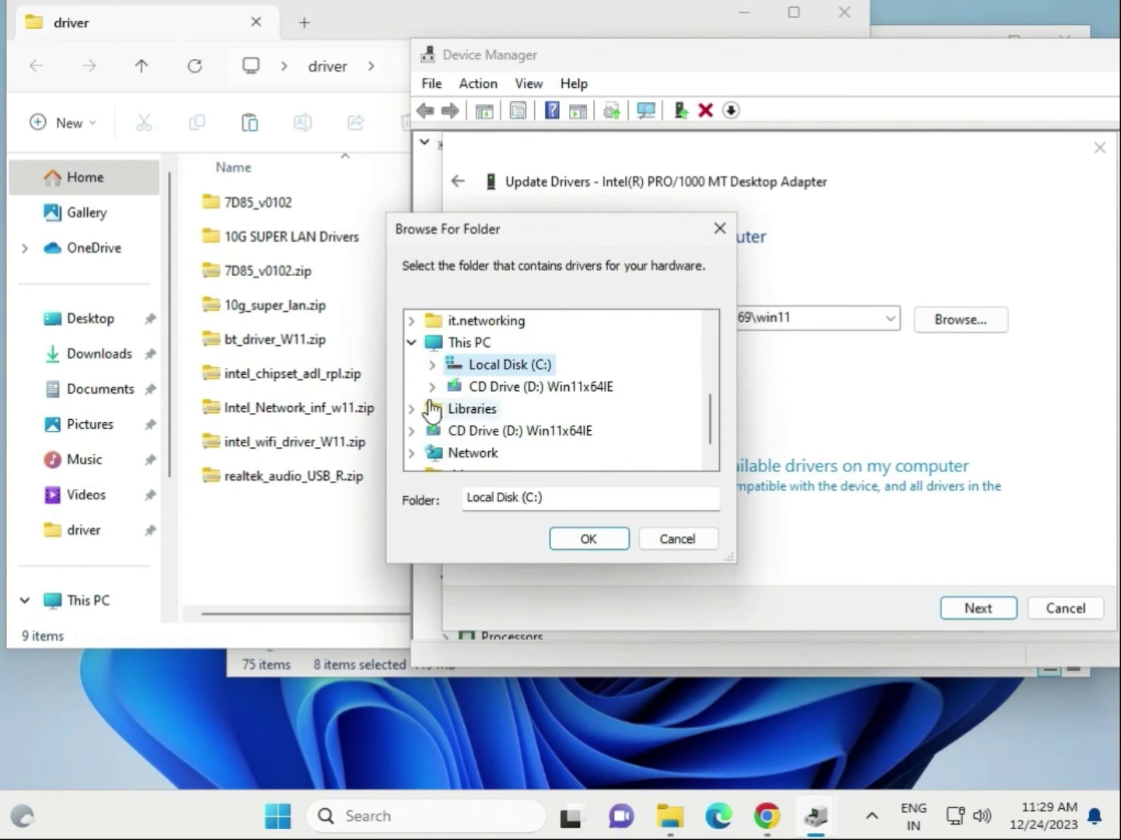
pyautogui.scroll(1, 425, 376)
pyautogui.scroll(2, 424, 374)
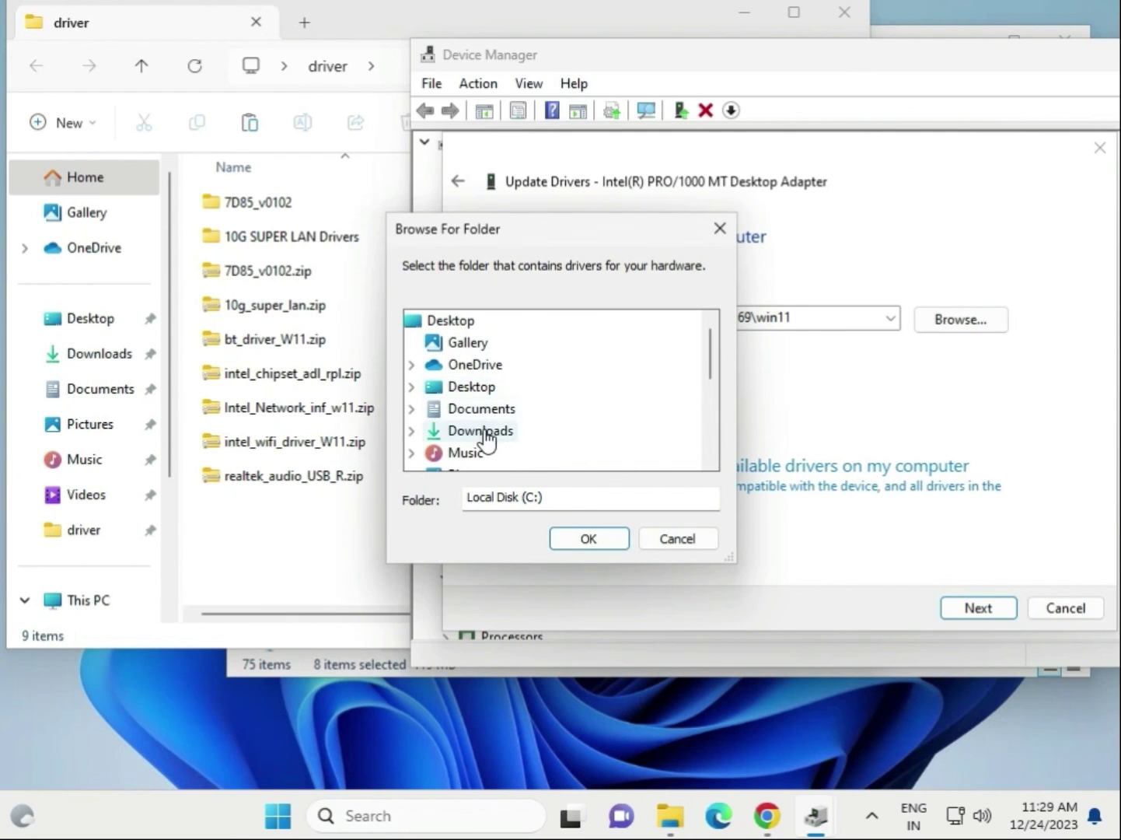
pyautogui.click(471, 388)
pyautogui.click(482, 411)
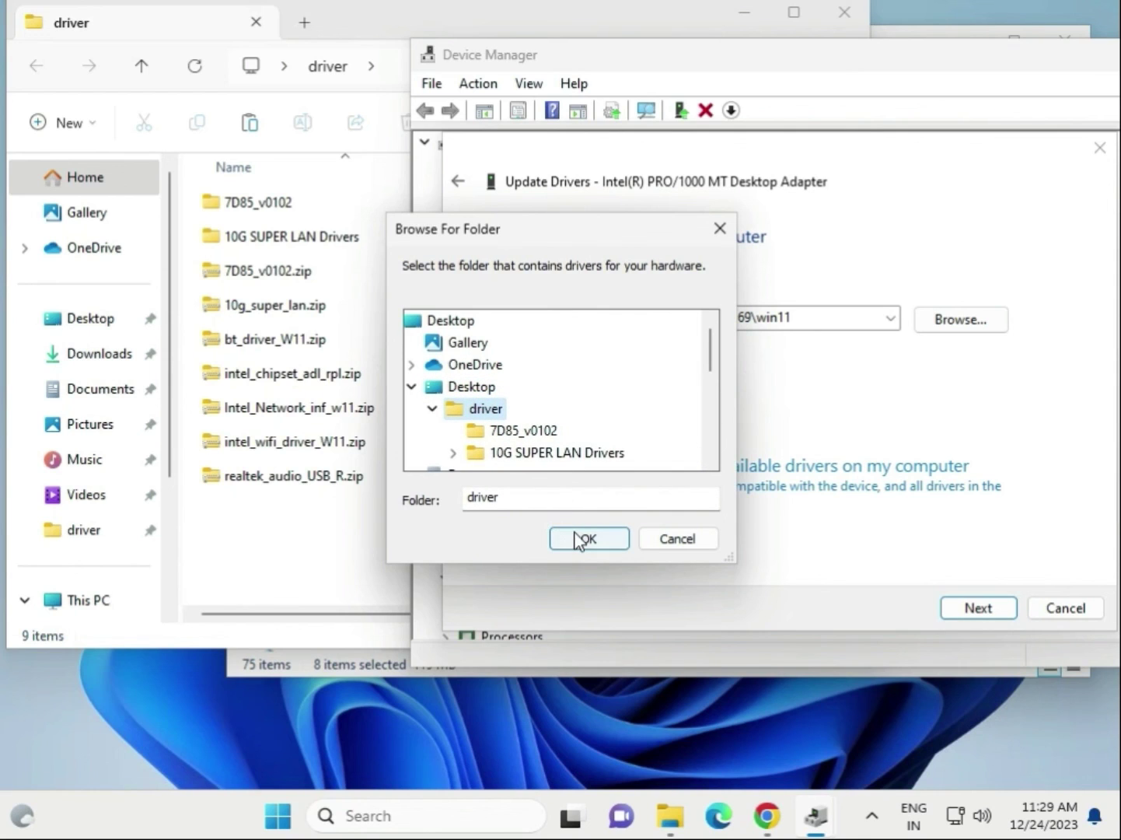
pyautogui.scroll(-1, 643, 416)
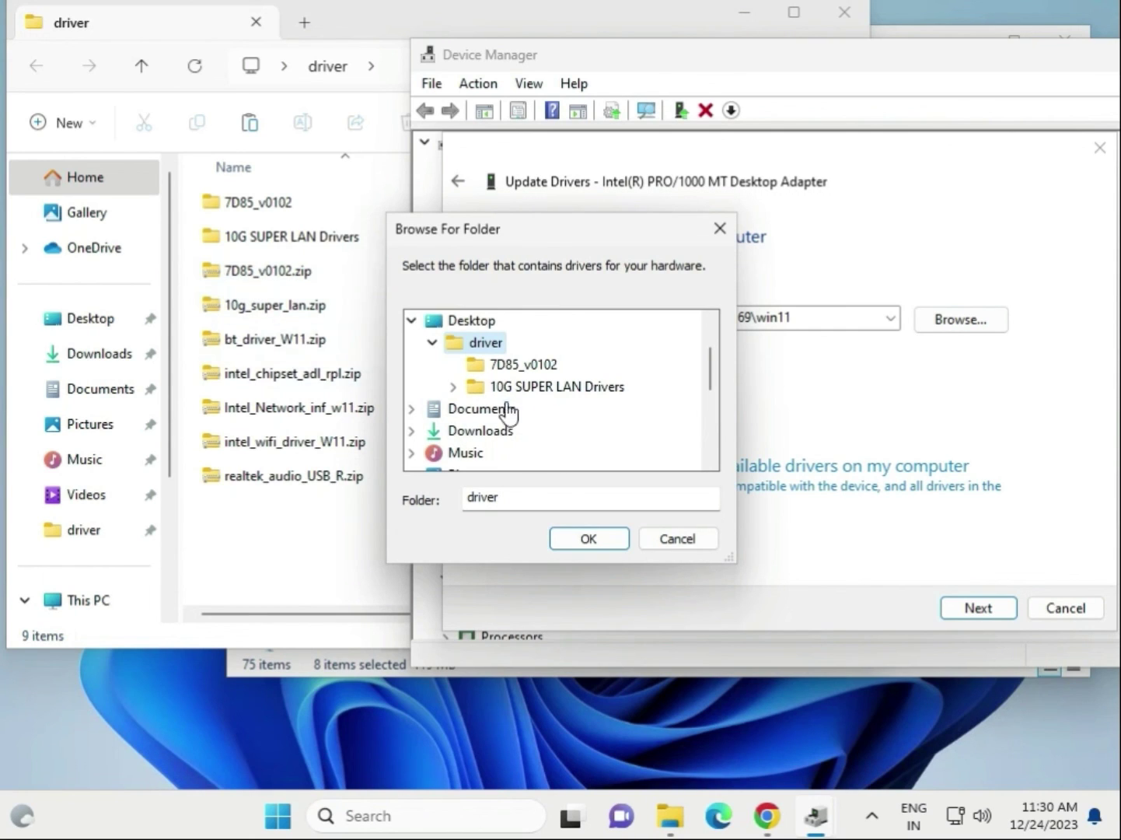
pyautogui.click(575, 539)
pyautogui.click(996, 612)
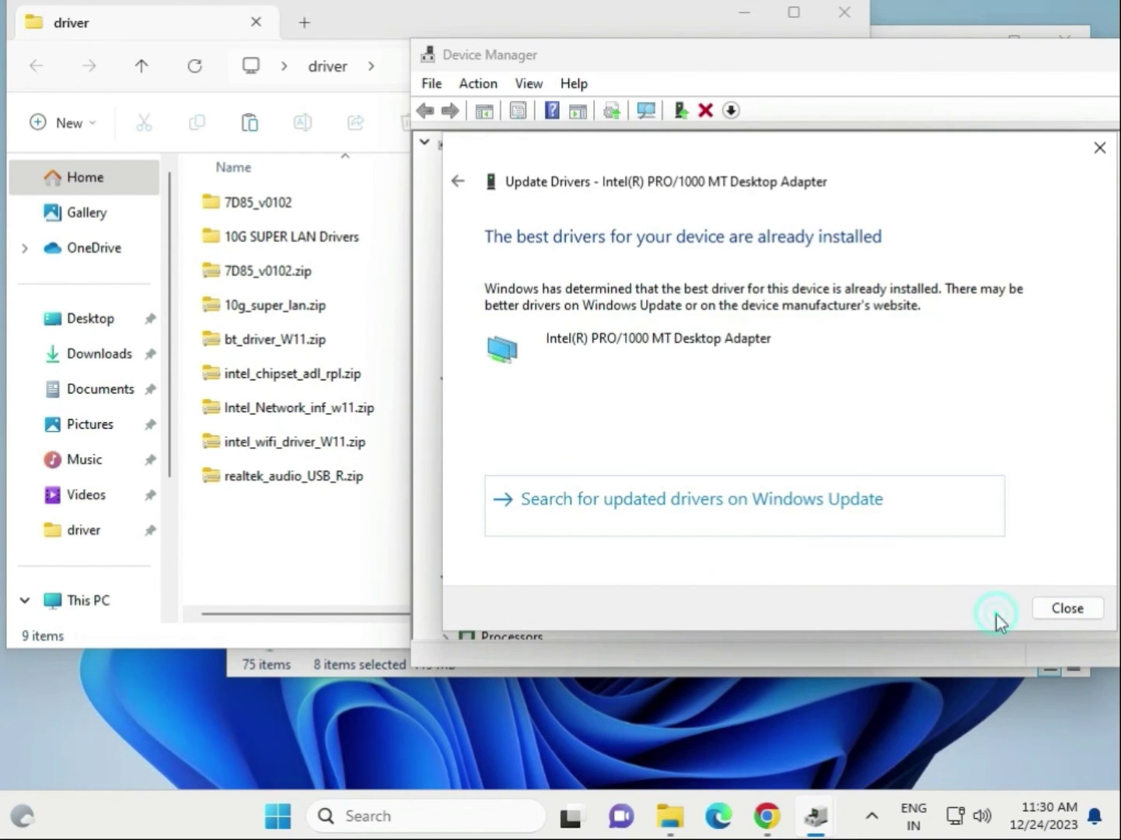
# - Close the update wizard and check the Microsoft Basic Display Adapter under Display adapters
pyautogui.click(1042, 609)
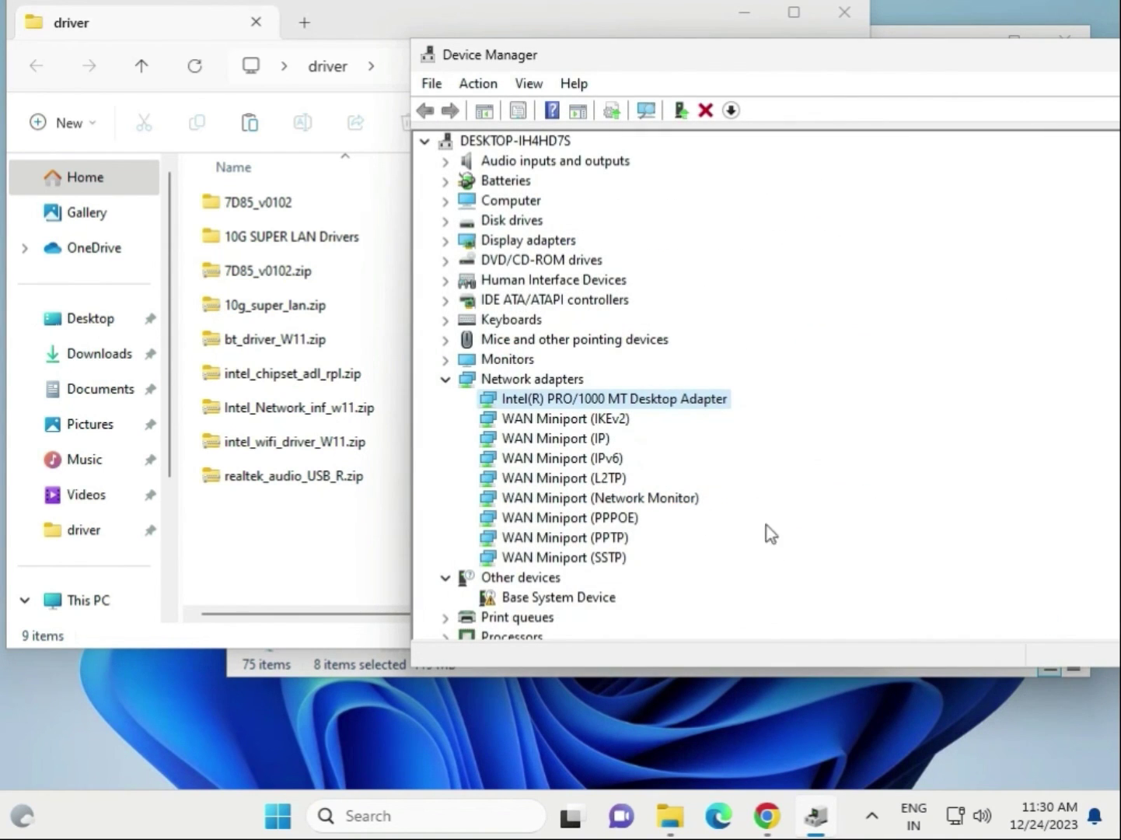
pyautogui.click(445, 379)
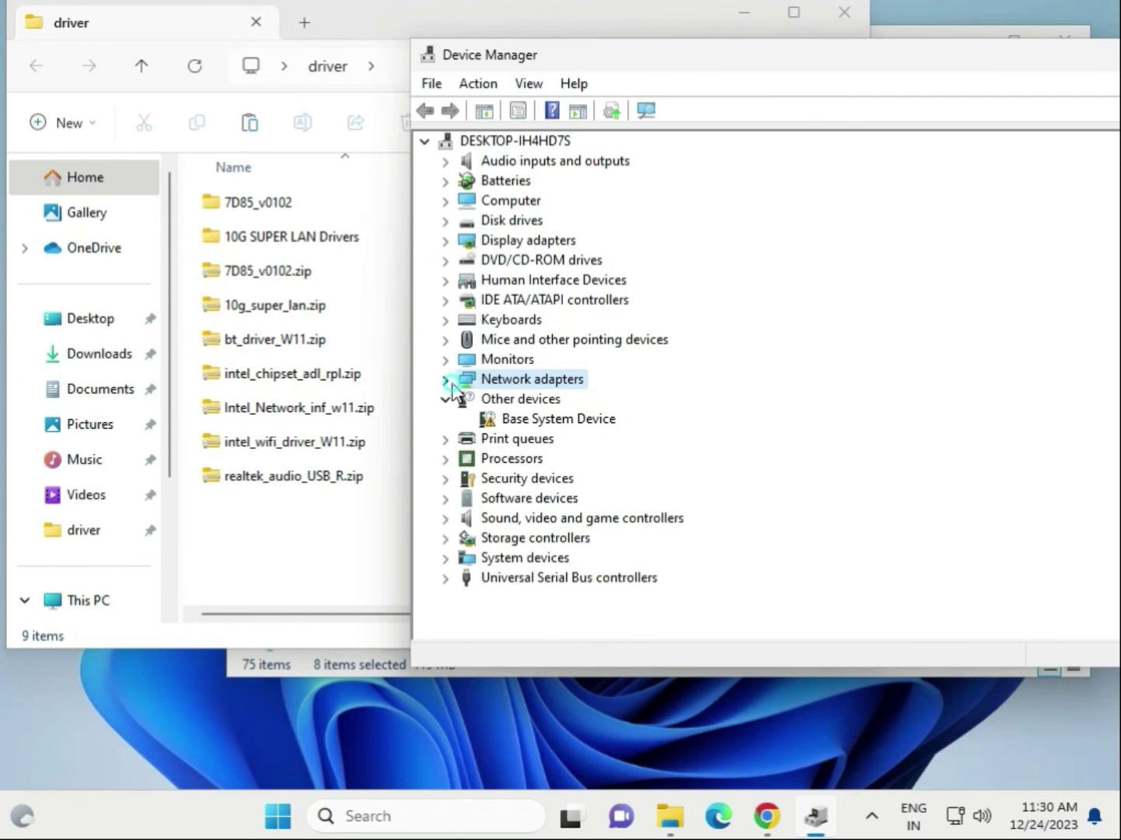
pyautogui.click(445, 240)
pyautogui.click(519, 260)
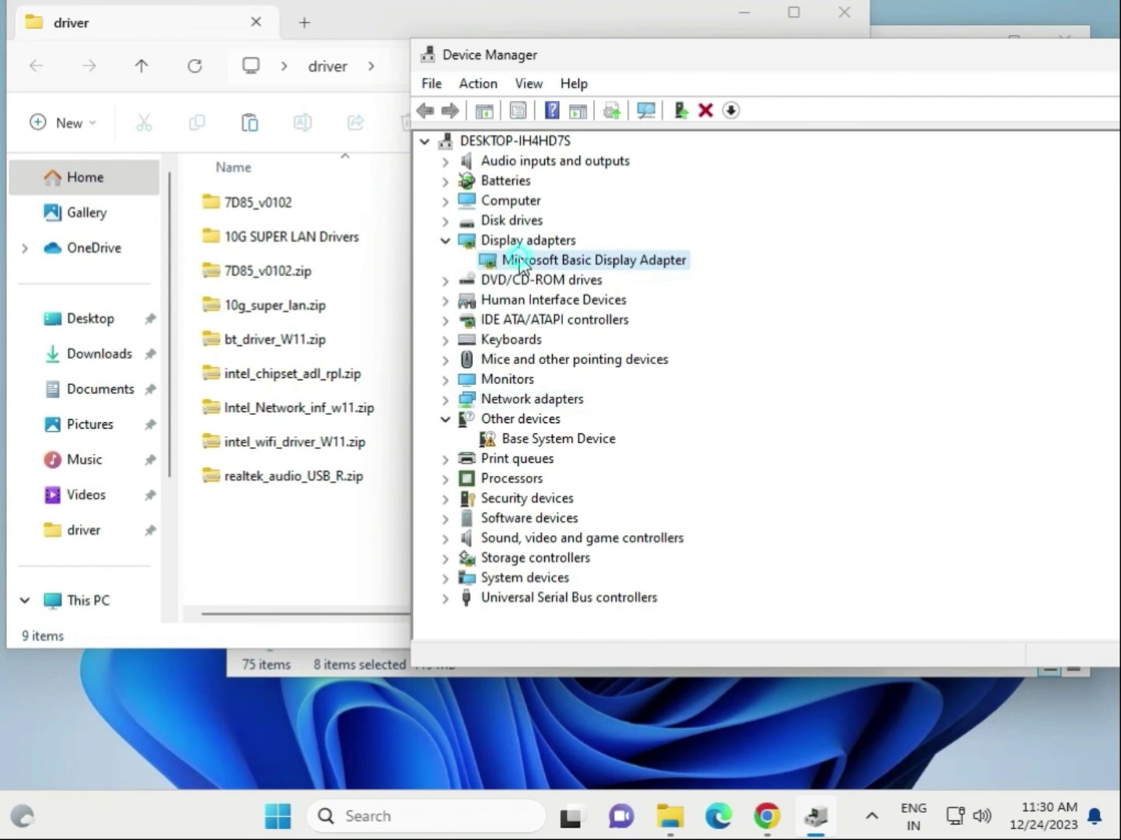
pyautogui.click(442, 241)
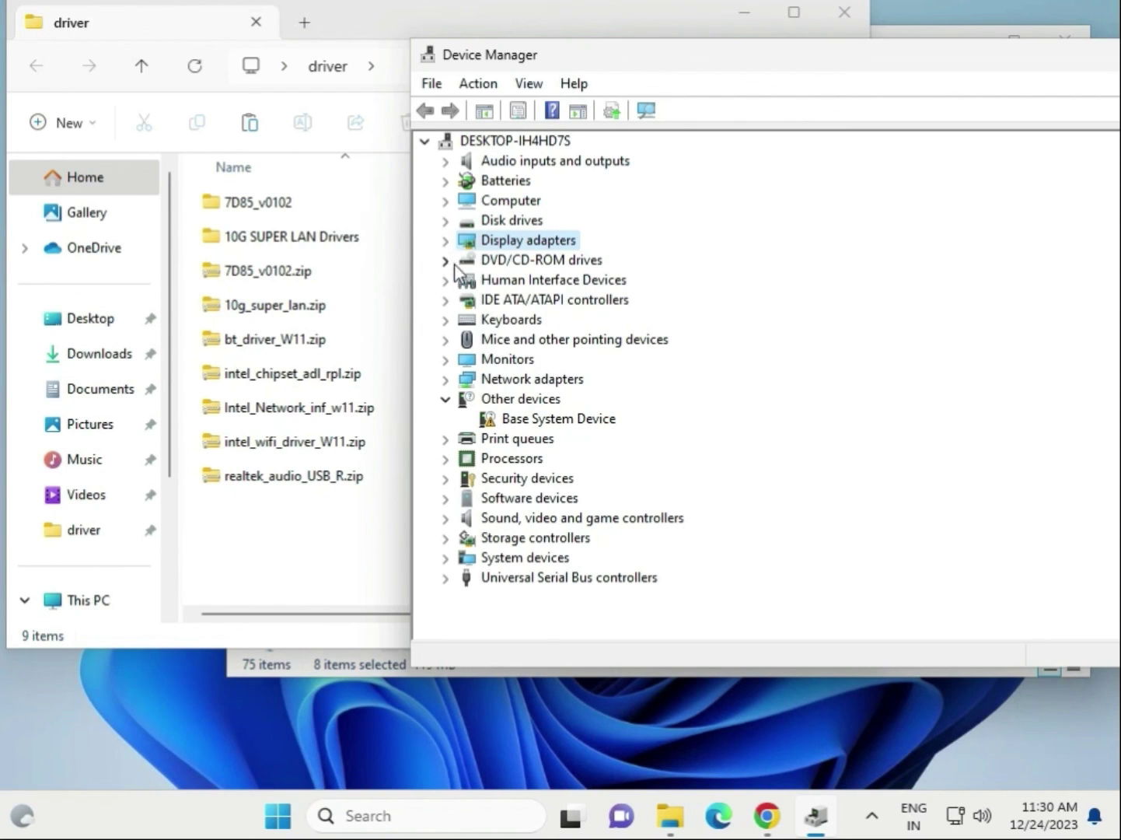
# - Review the Intel PRO/1000 adapter, both Intel Core i3-6098P CPUs and the High Definition Audio Device
pyautogui.click(446, 379)
pyautogui.click(572, 402)
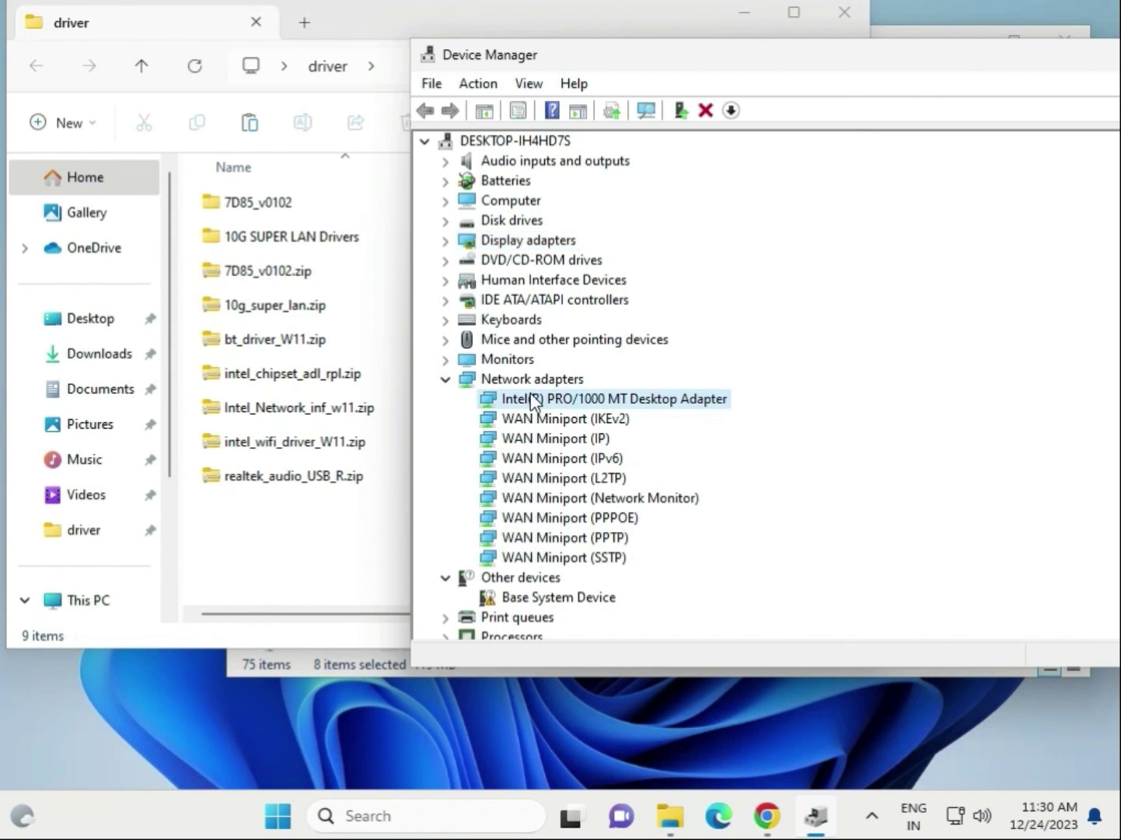
pyautogui.scroll(-3, 536, 424)
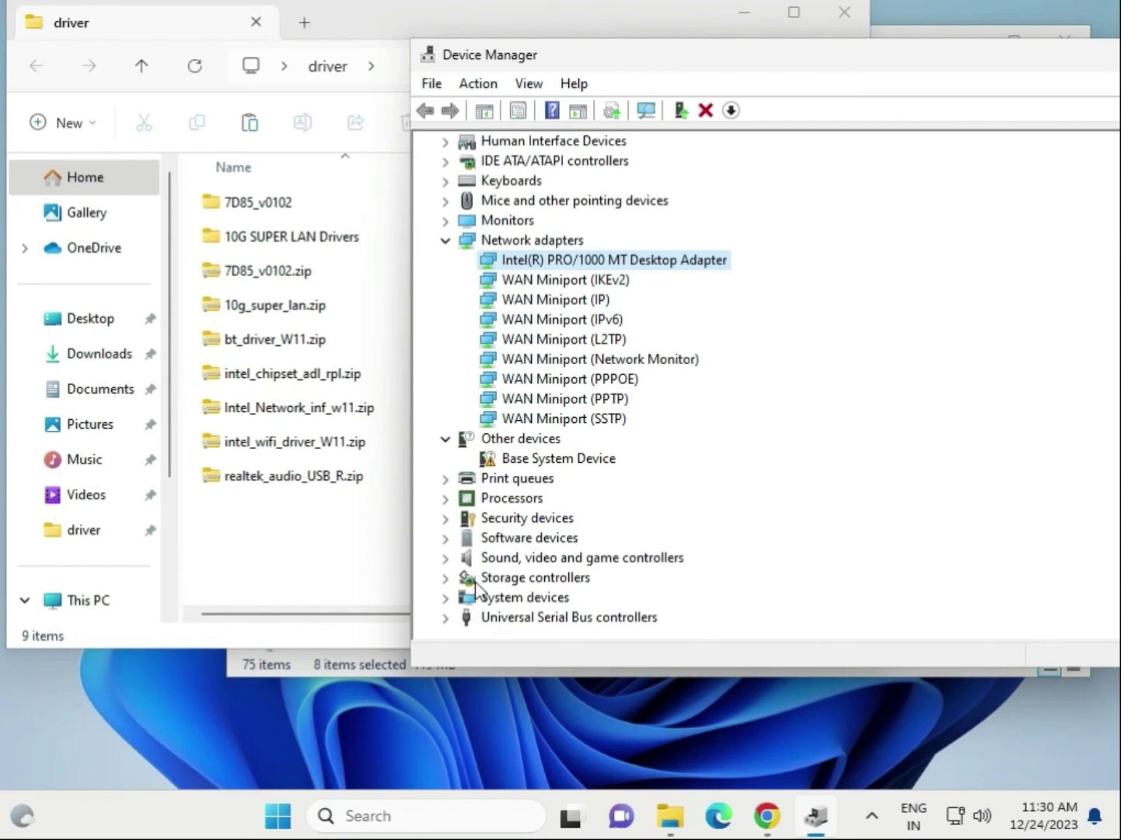
pyautogui.click(445, 498)
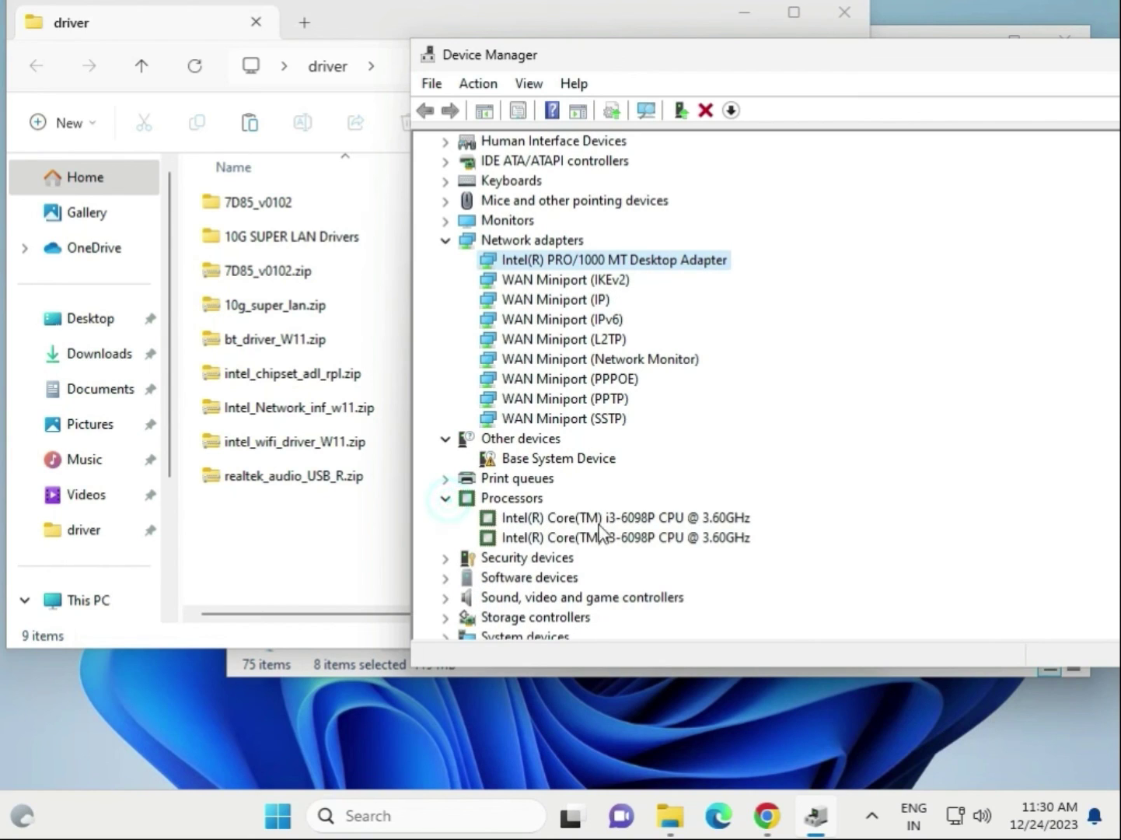
pyautogui.click(650, 519)
pyautogui.click(645, 537)
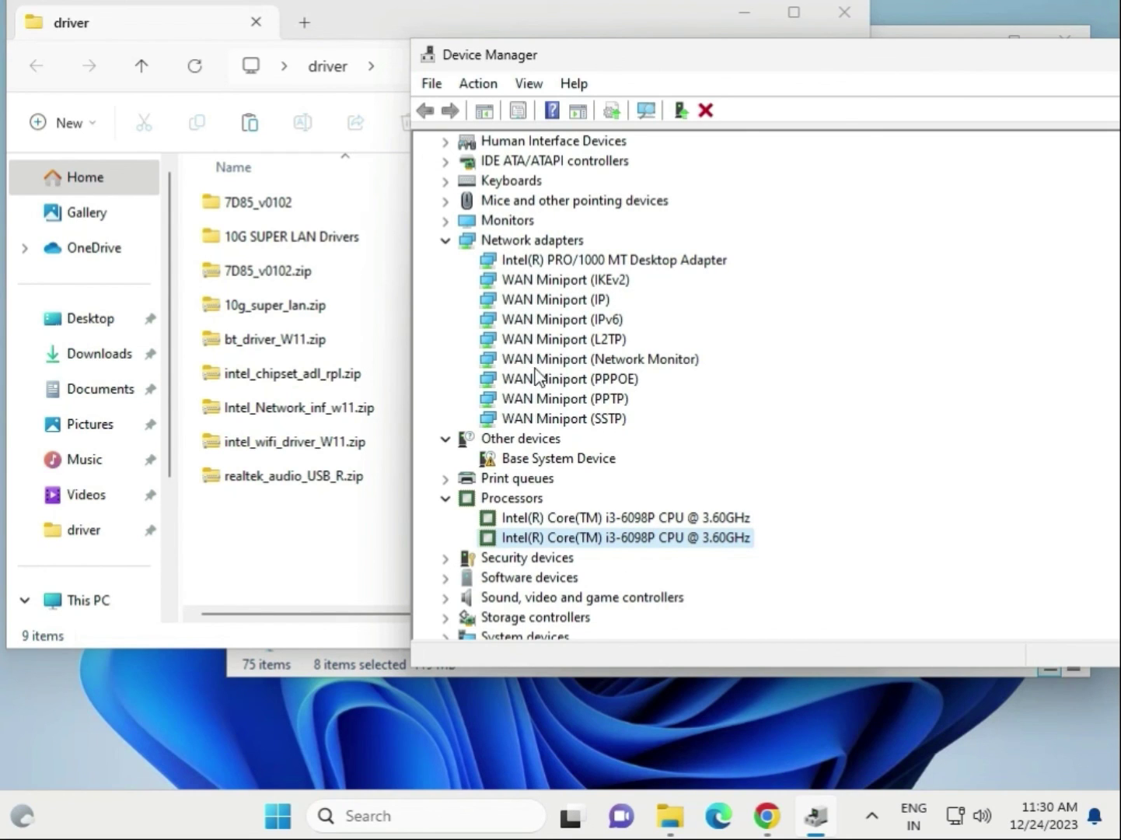
pyautogui.click(447, 598)
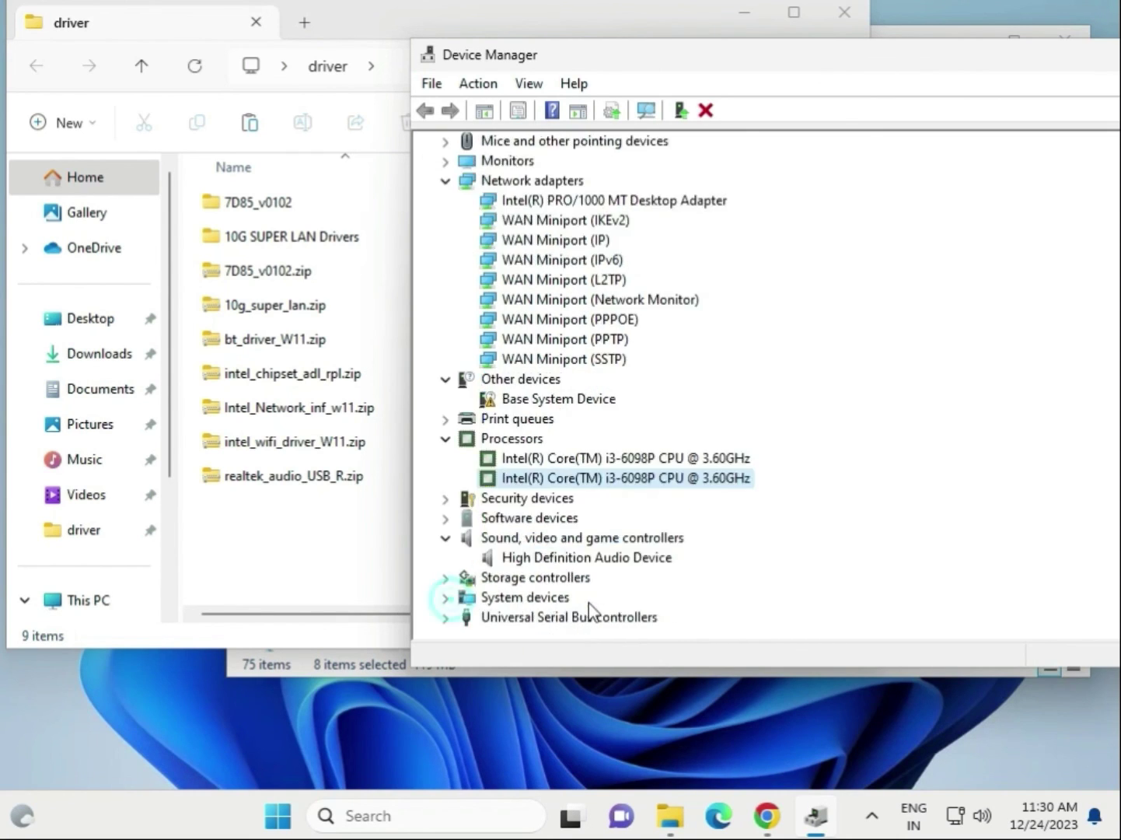
pyautogui.click(584, 558)
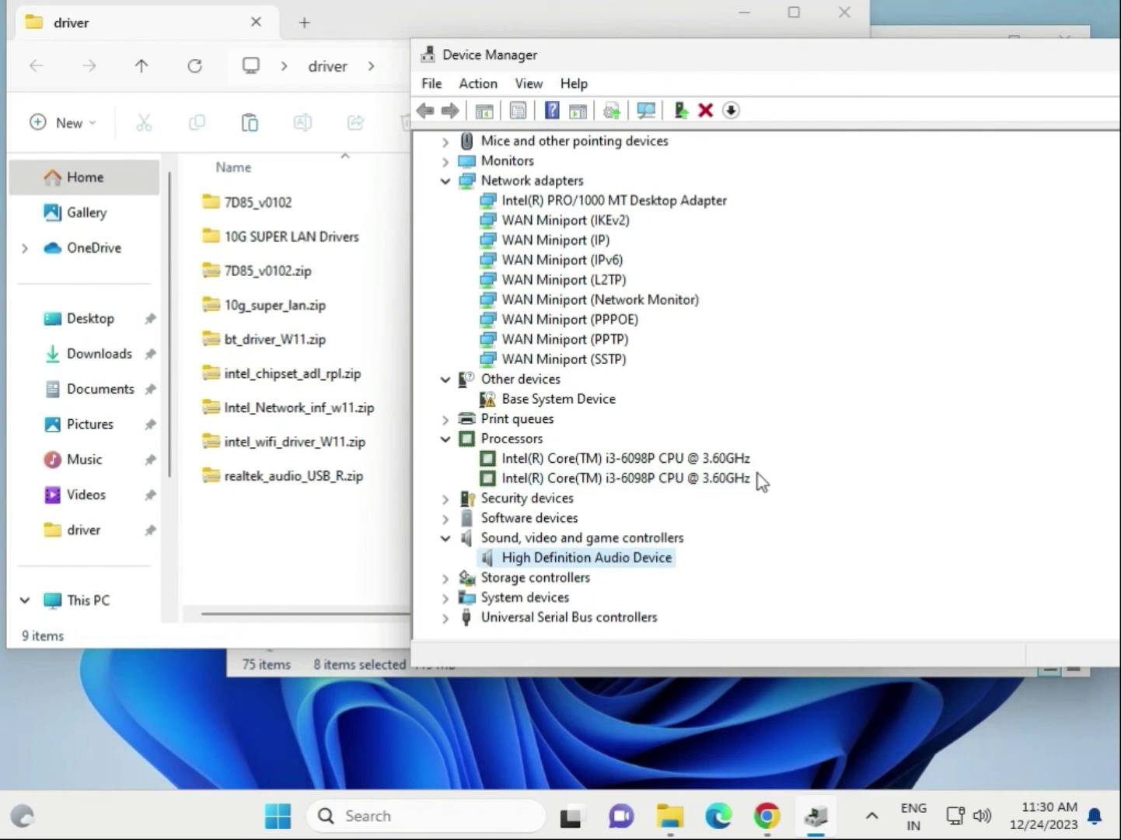